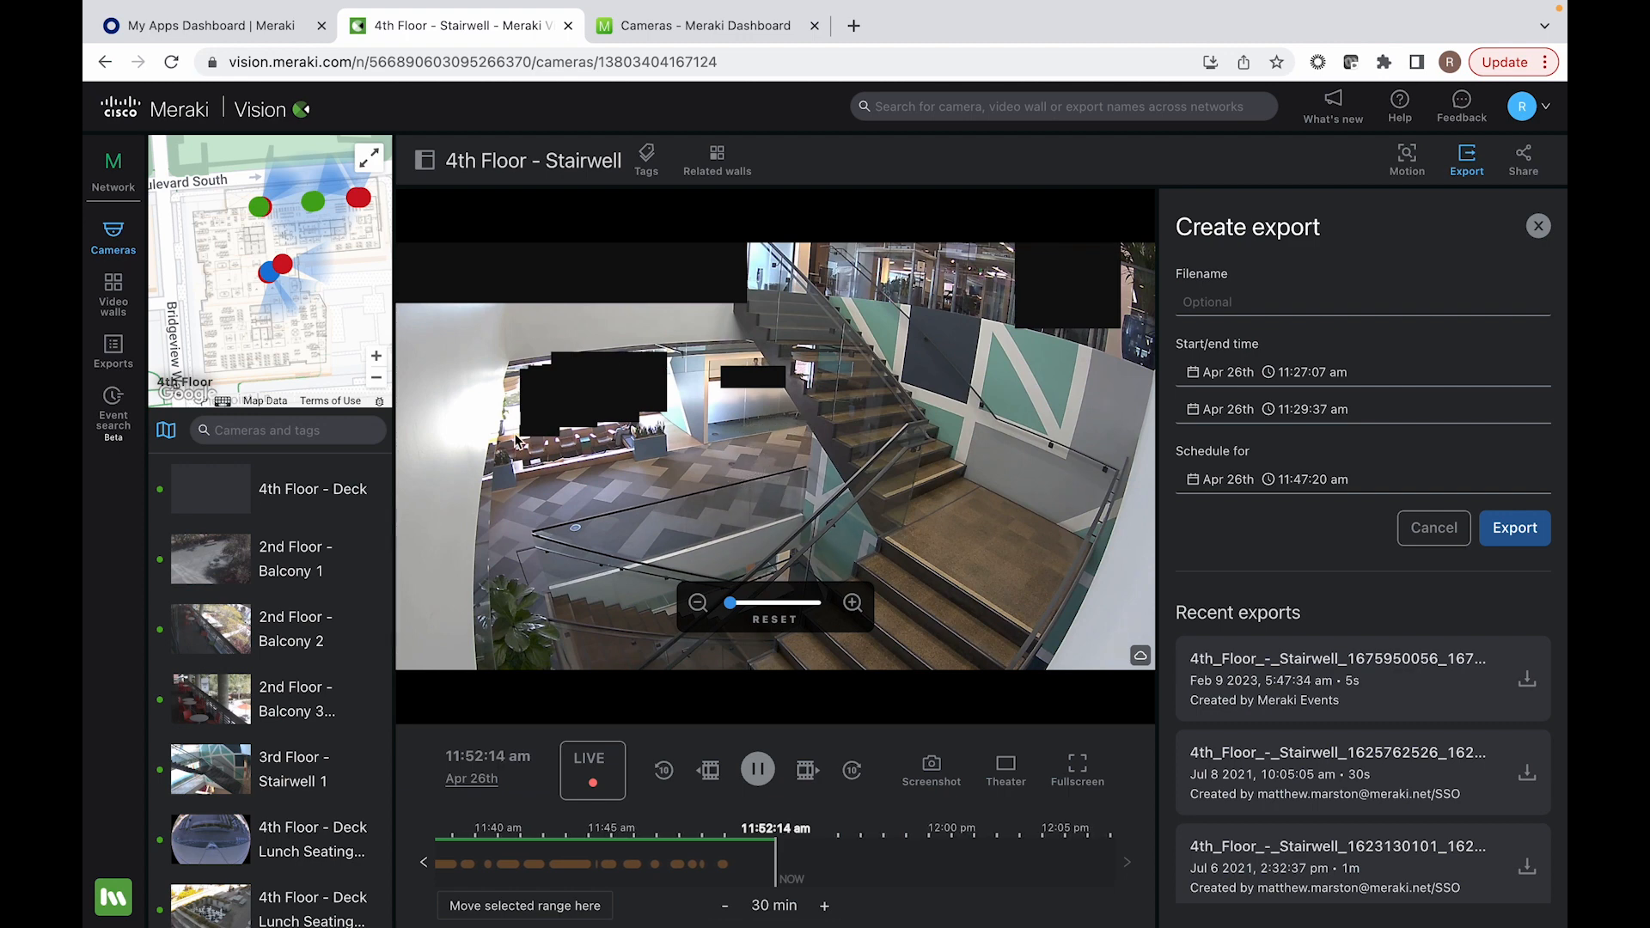
# Step: Close the export form for the 4th Floor - Stairwell camera and look over its floor map and camera list
pyautogui.click(1538, 227)
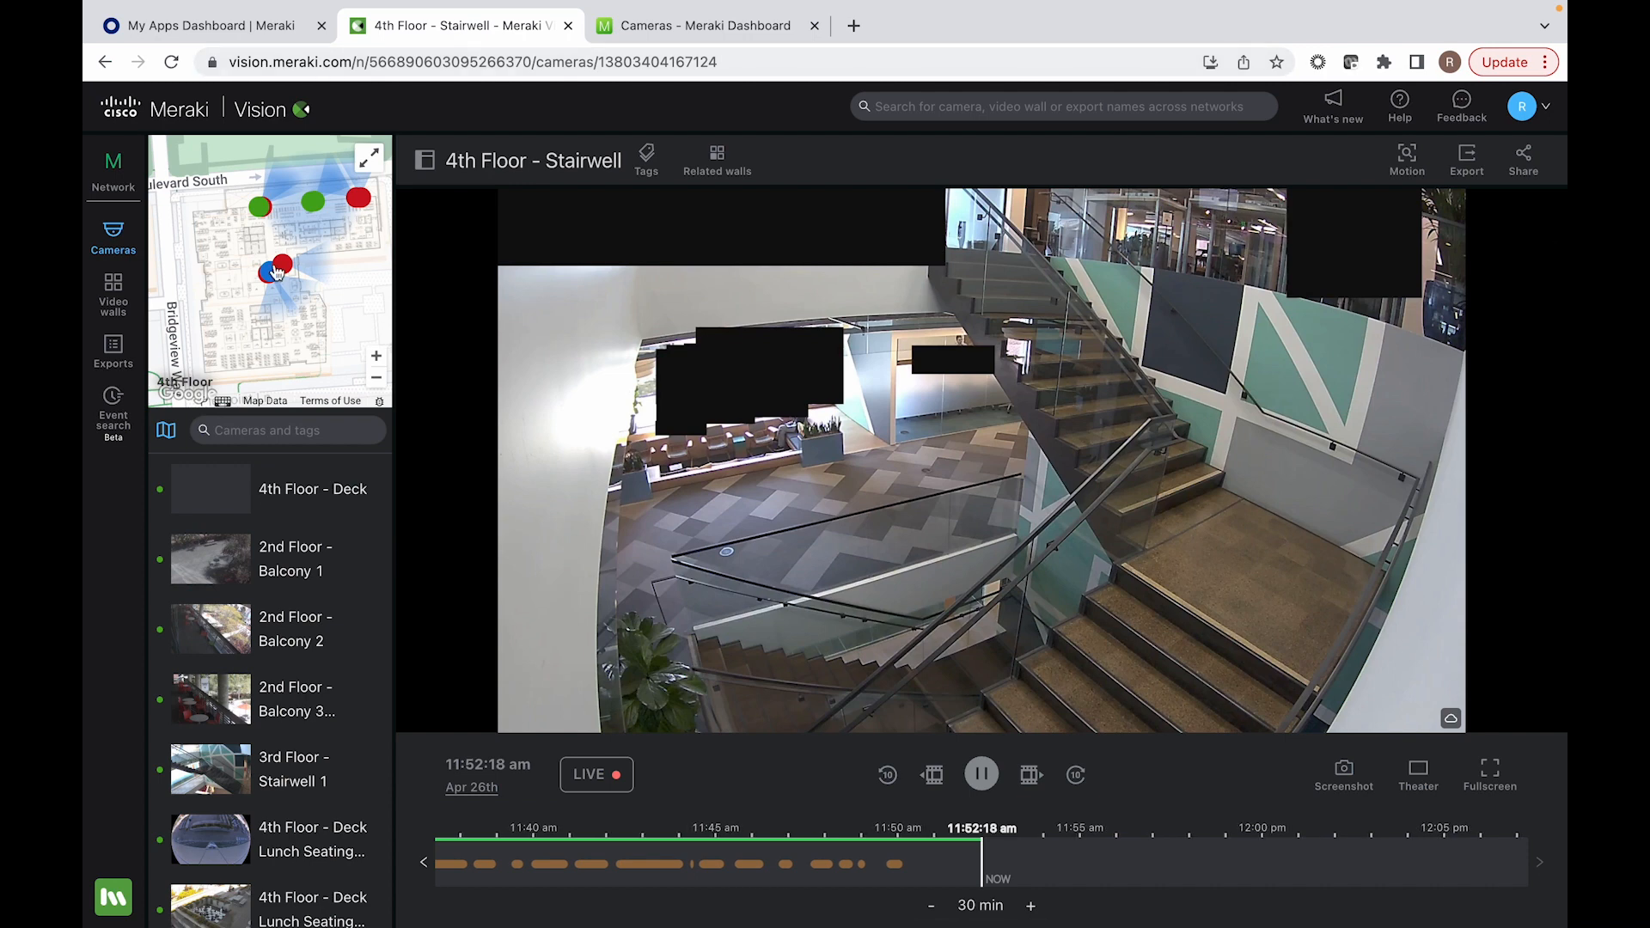
pyautogui.moveTo(316, 217)
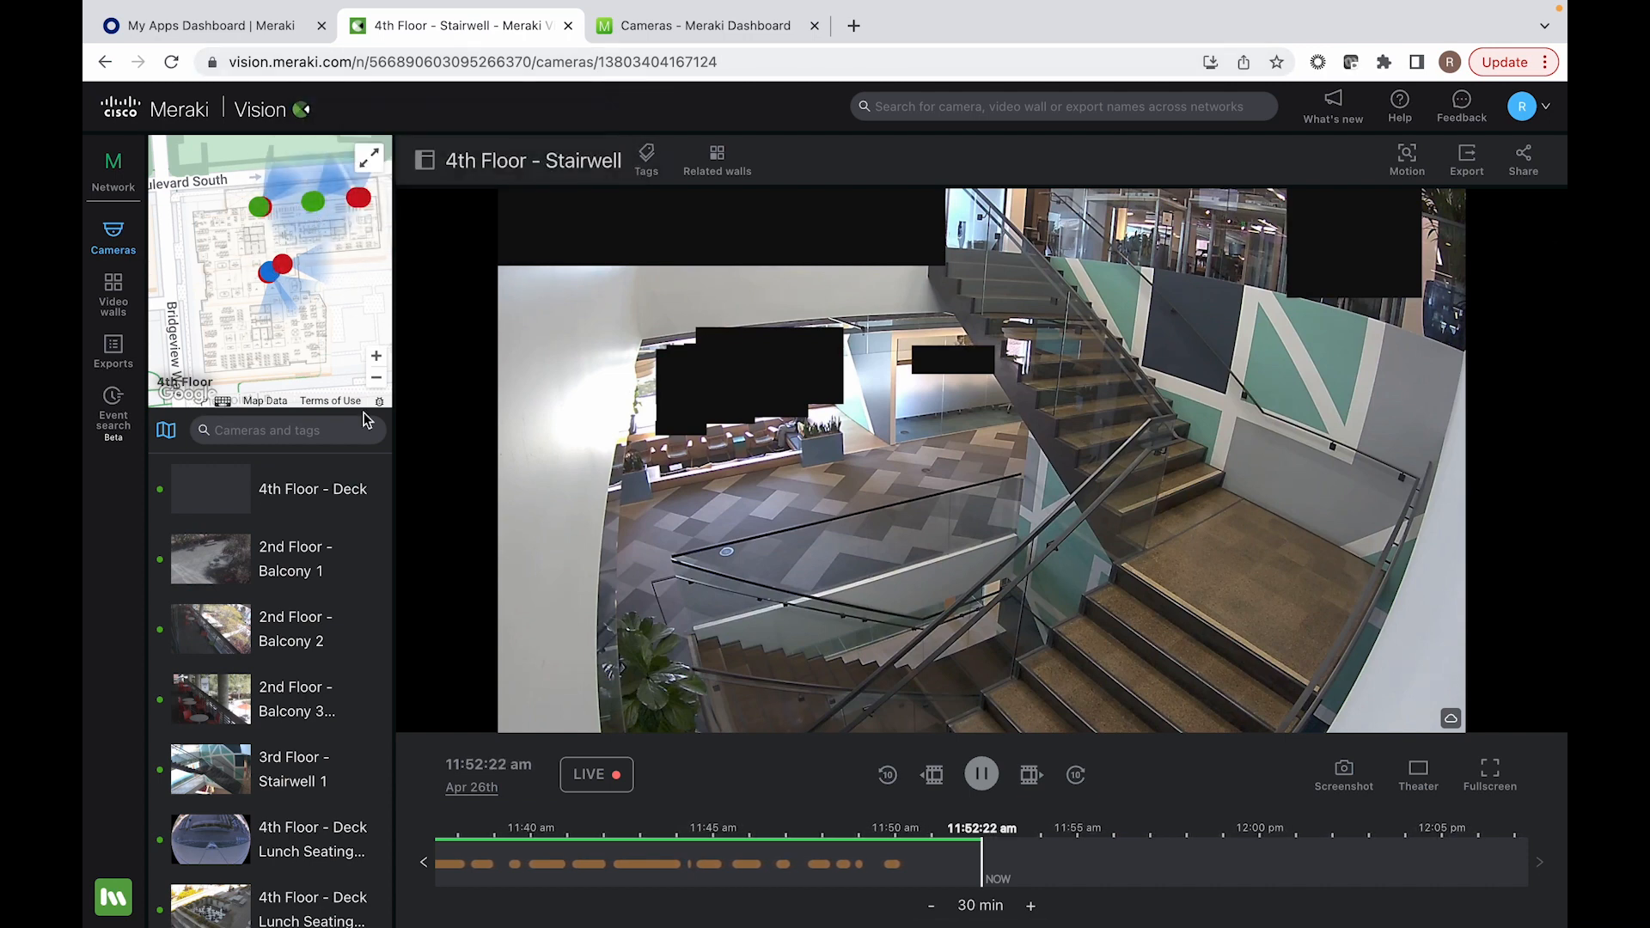
pyautogui.scroll(1, 298, 277)
pyautogui.scroll(-1, 298, 276)
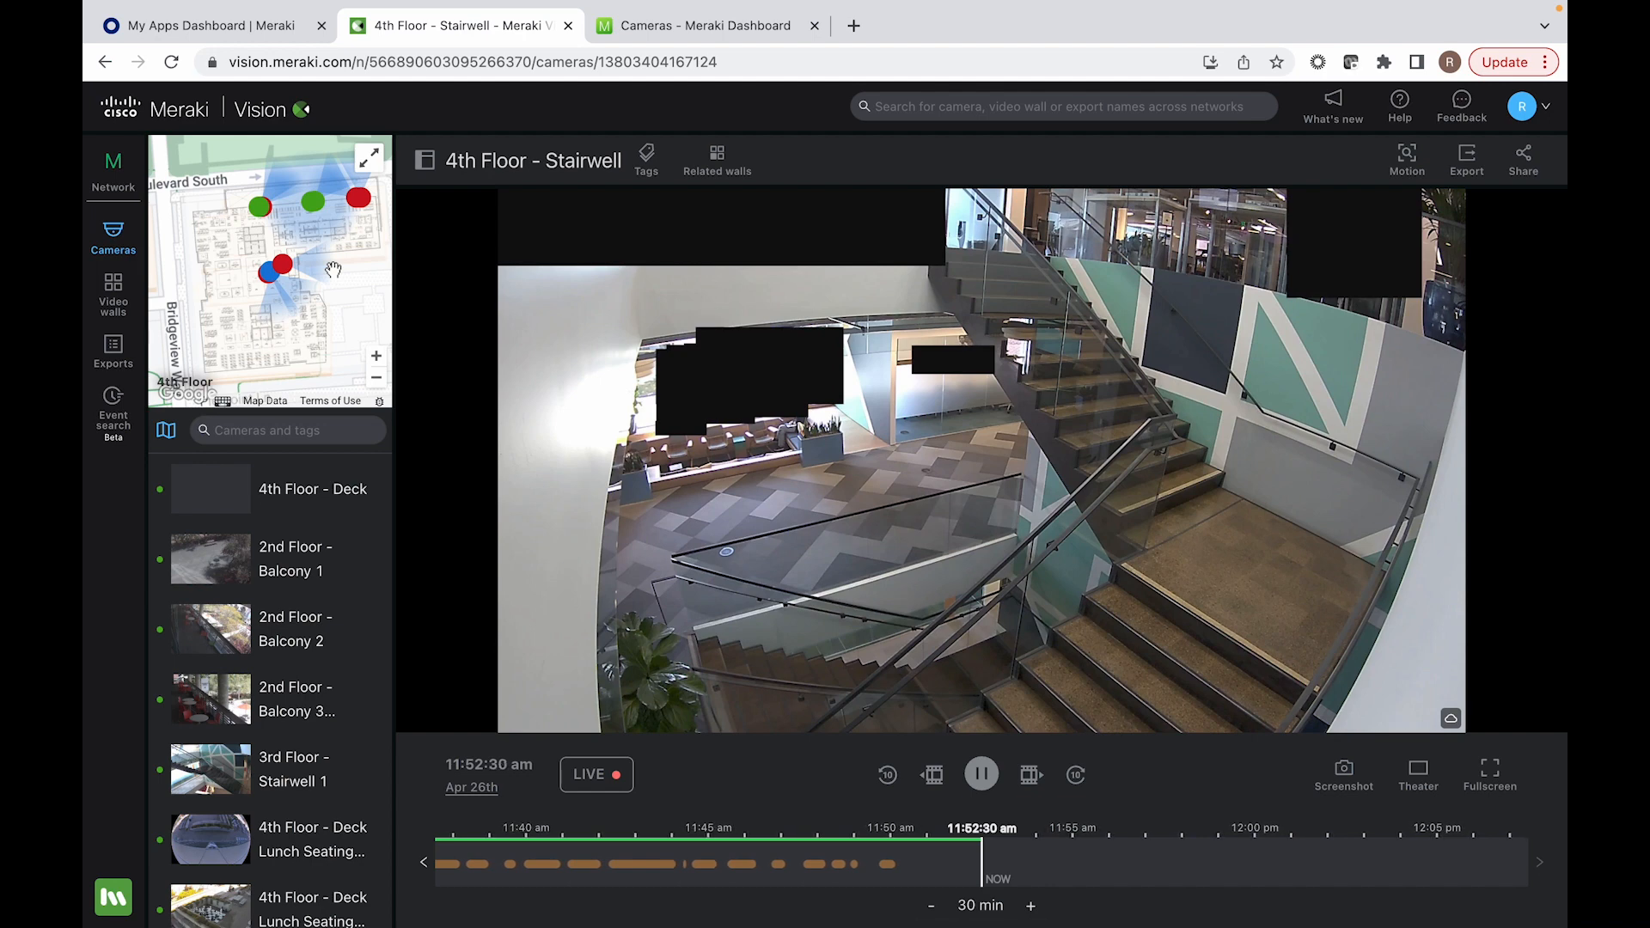
# Step: Search the camera list for "bike" and open the Bike Room - Entrance (Exterior) camera
pyautogui.click(253, 434)
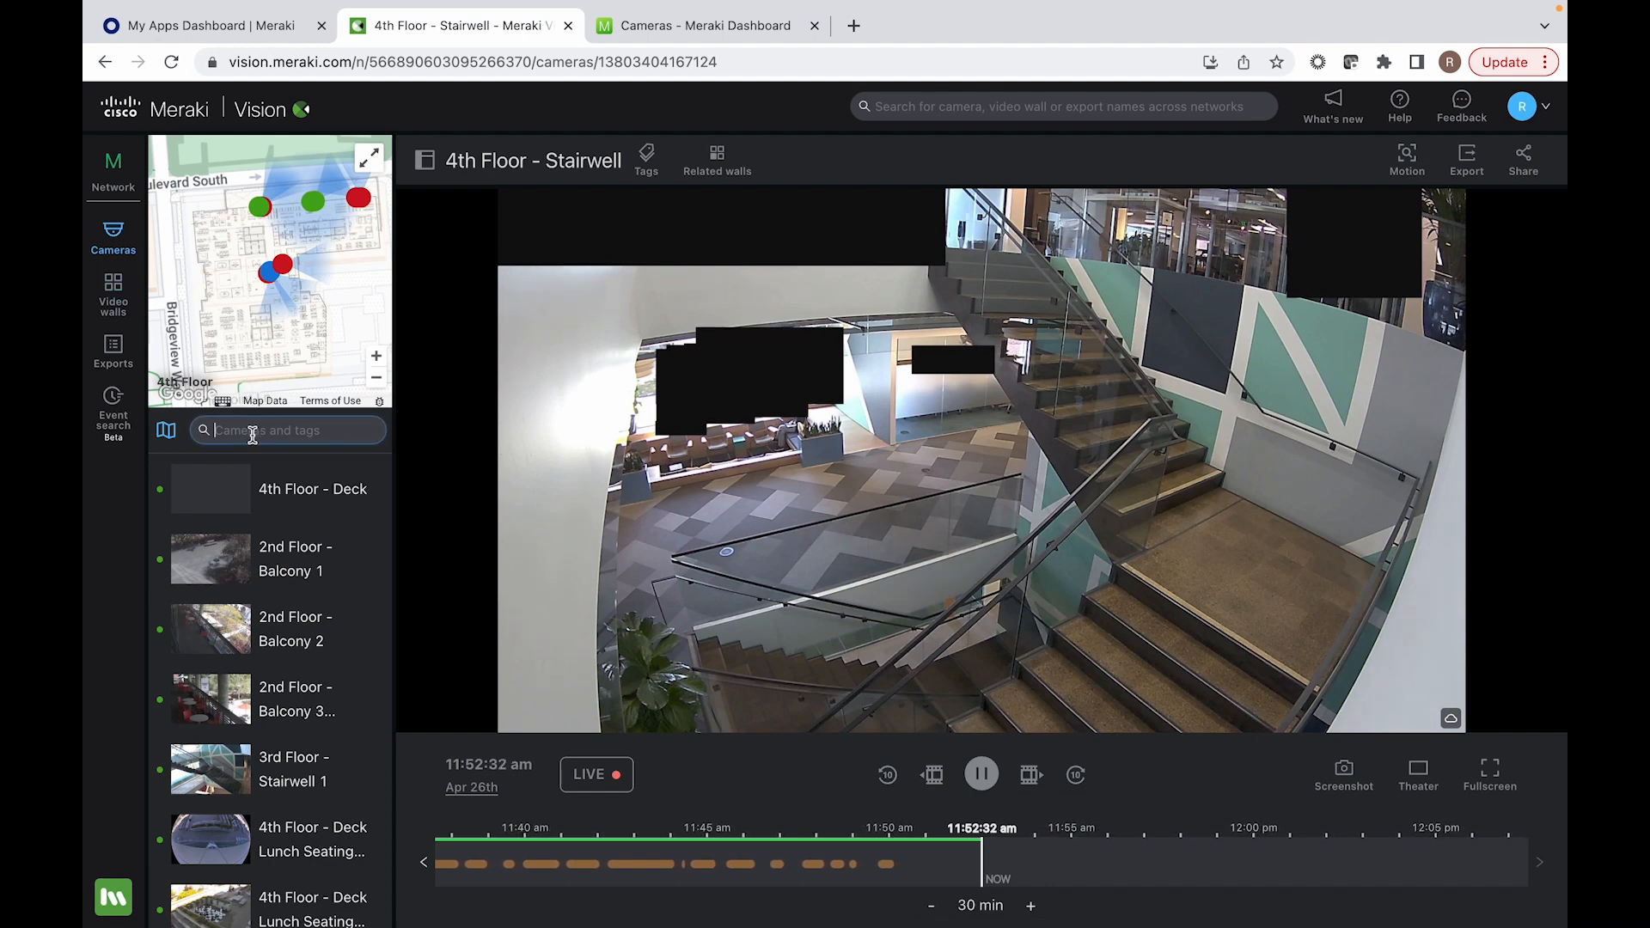
pyautogui.write('bike')
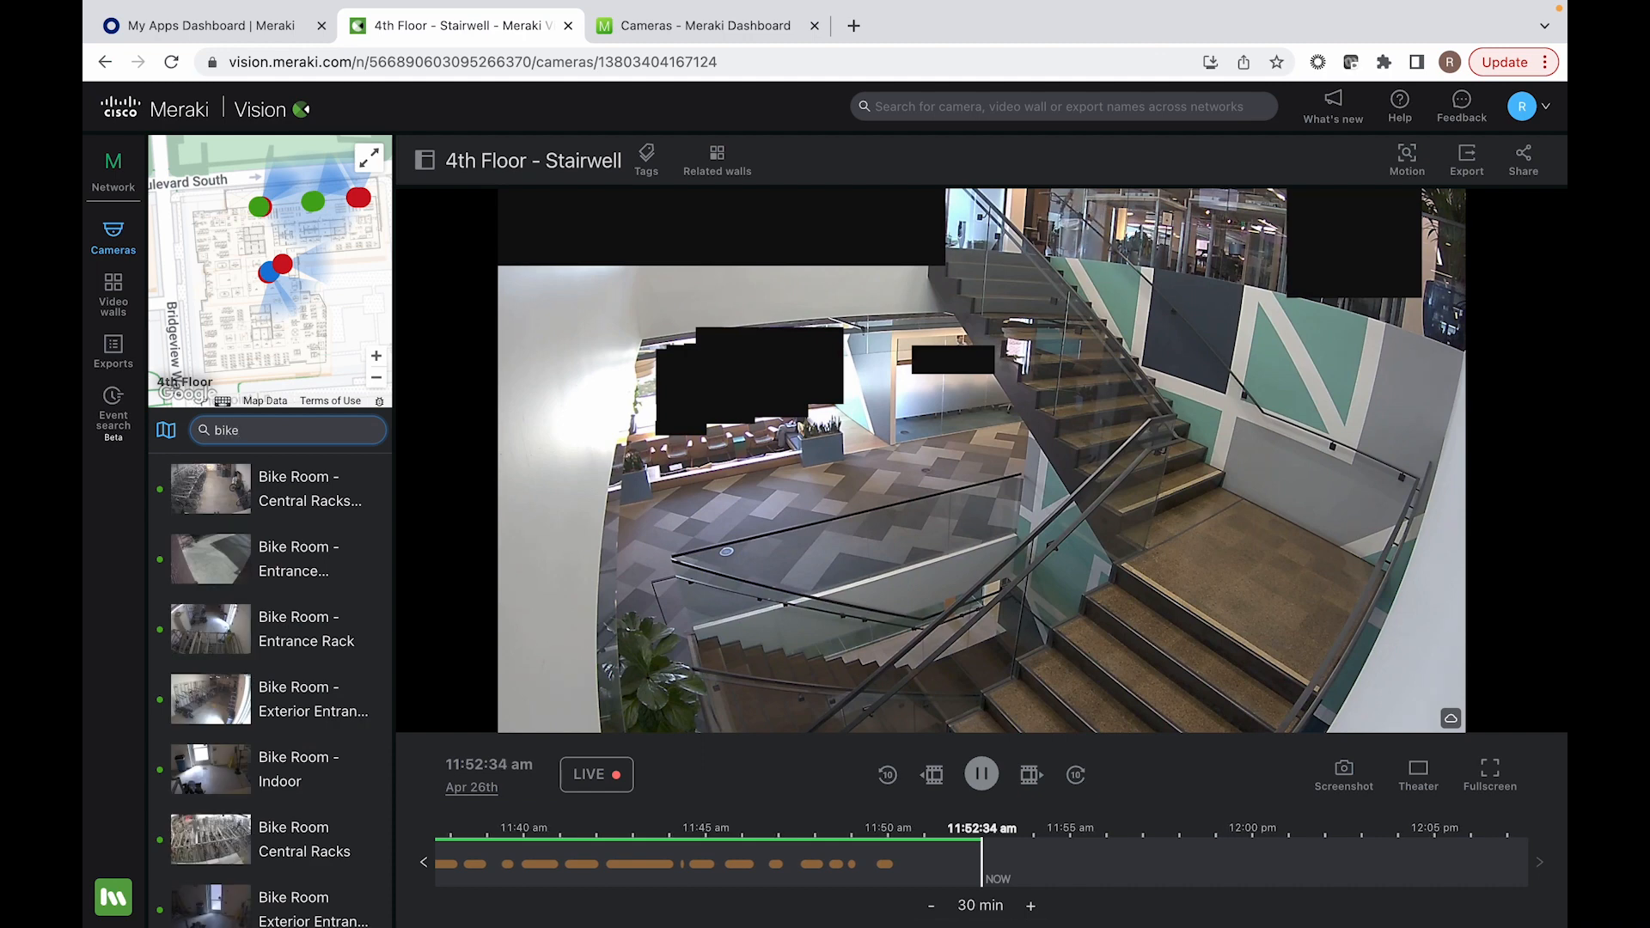
pyautogui.moveTo(230, 491)
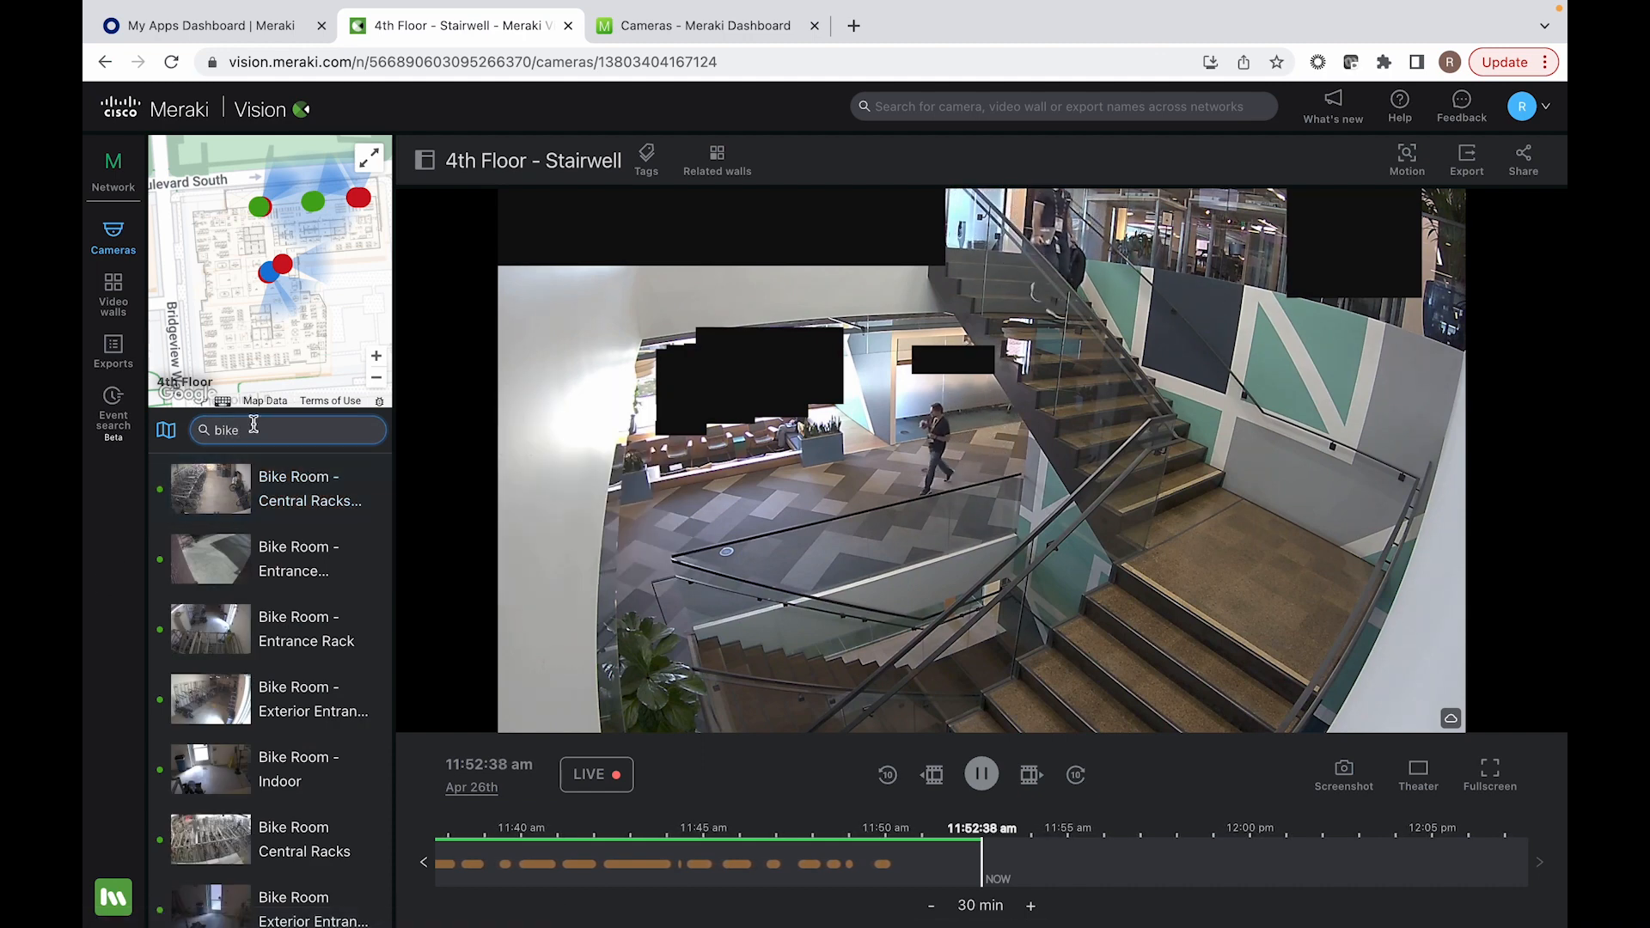
pyautogui.click(220, 583)
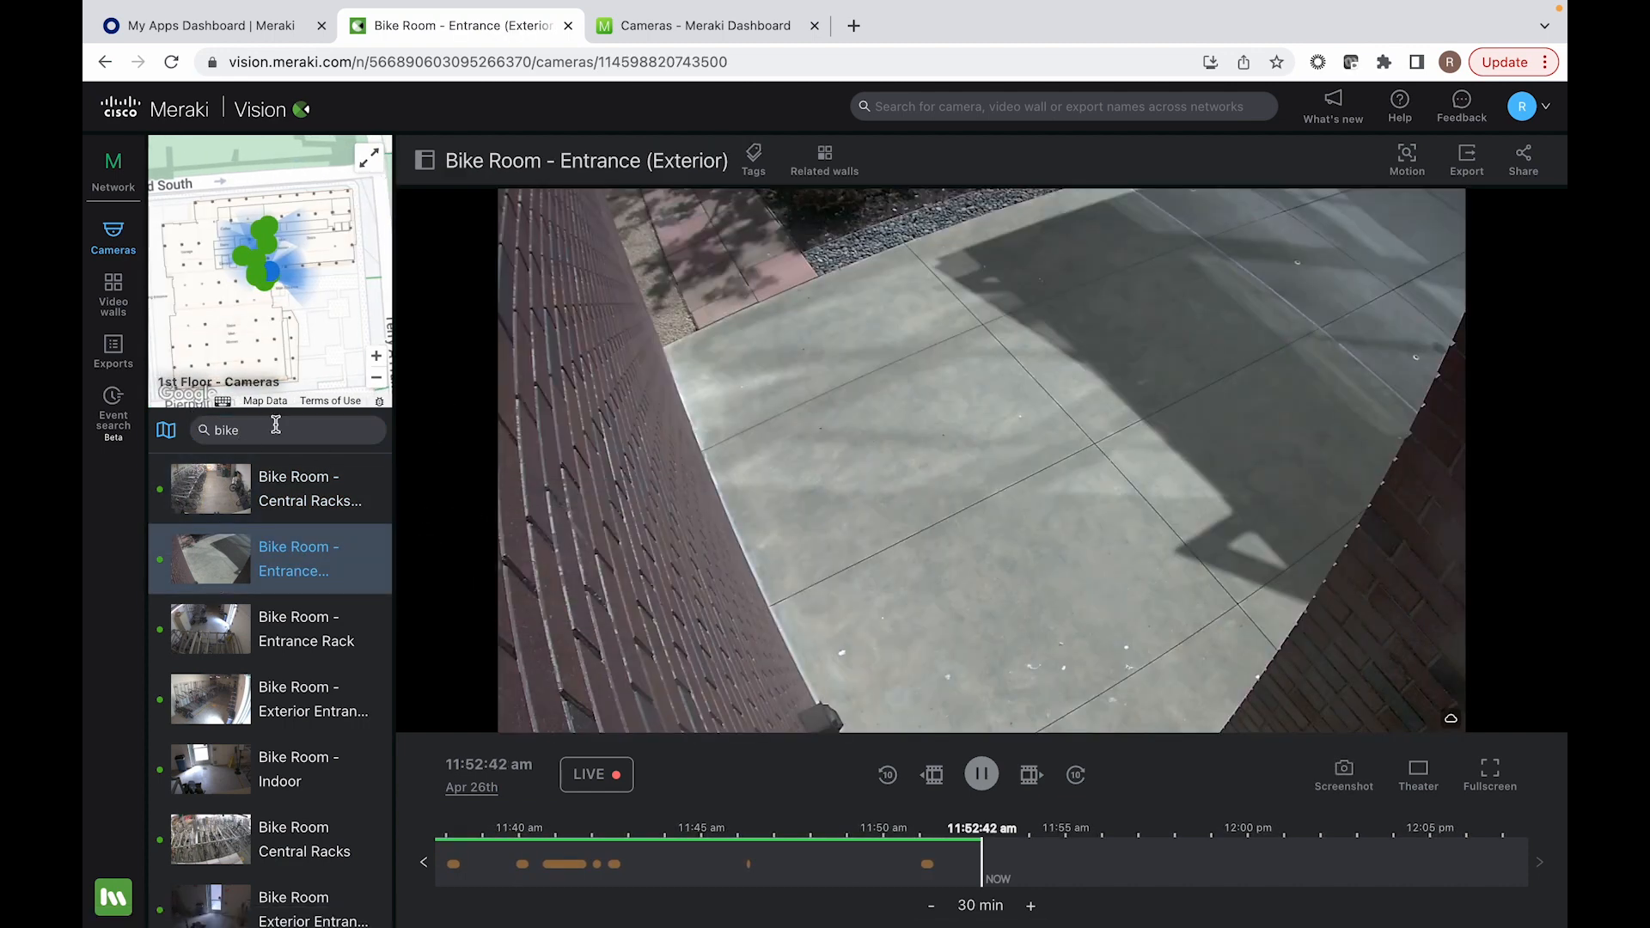
# Step: Search the camera list for "stair" and open the 4th Floor - Stairwell camera
pyautogui.click(273, 425)
pyautogui.press('BackSpace')
pyautogui.press('BackSpace')
pyautogui.write('stair')
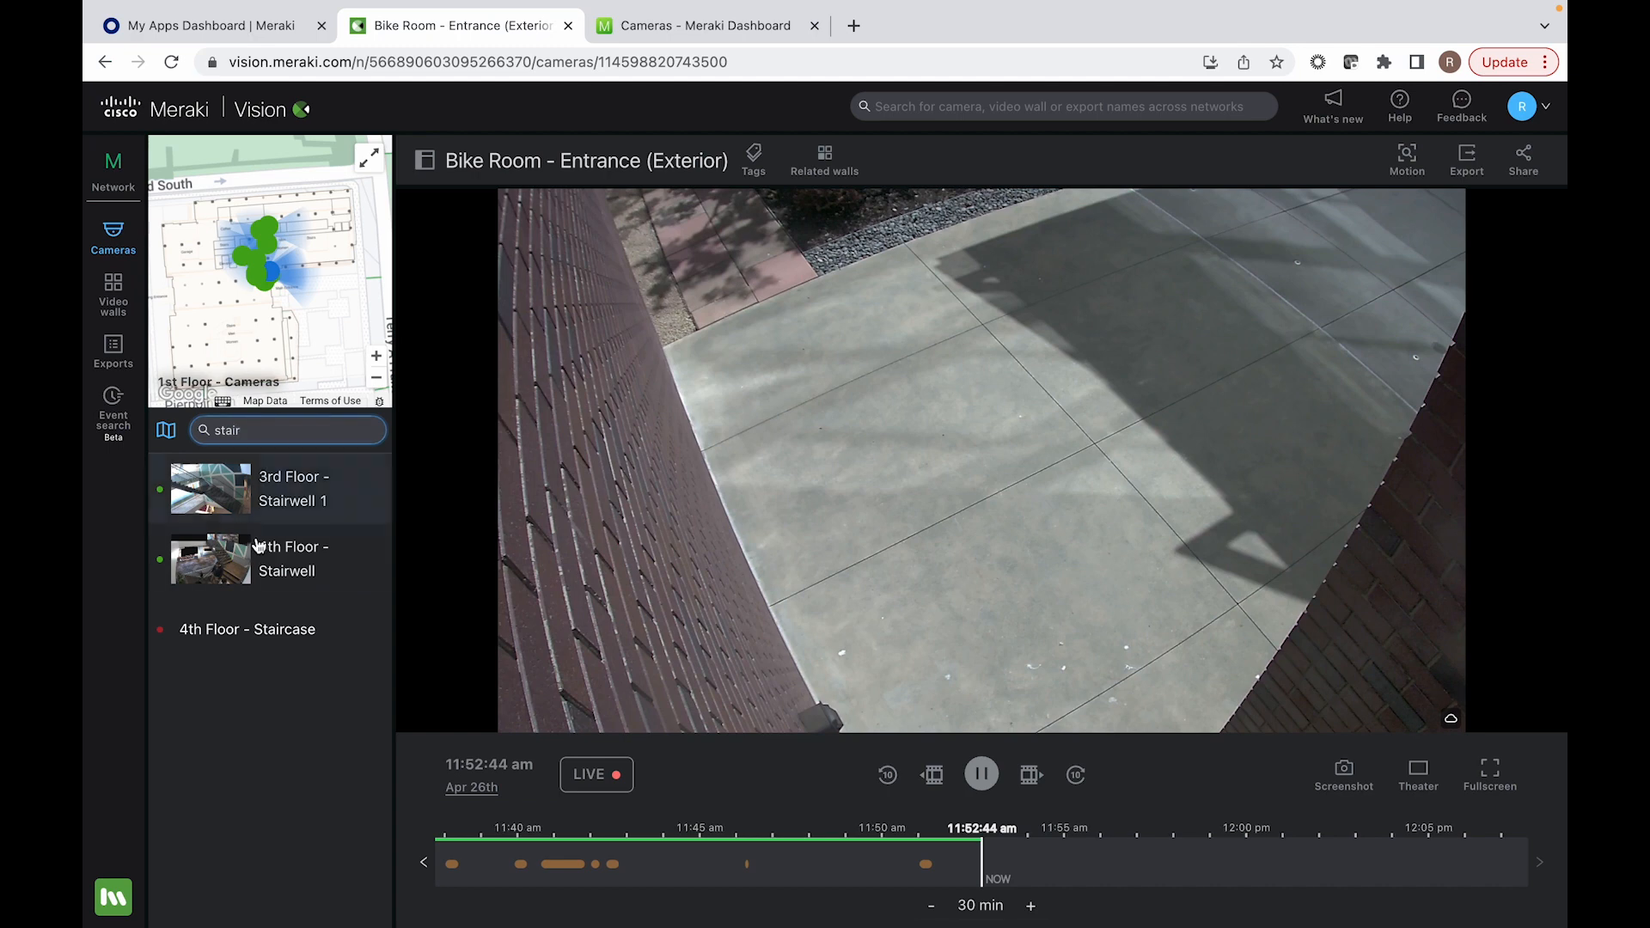
pyautogui.click(239, 572)
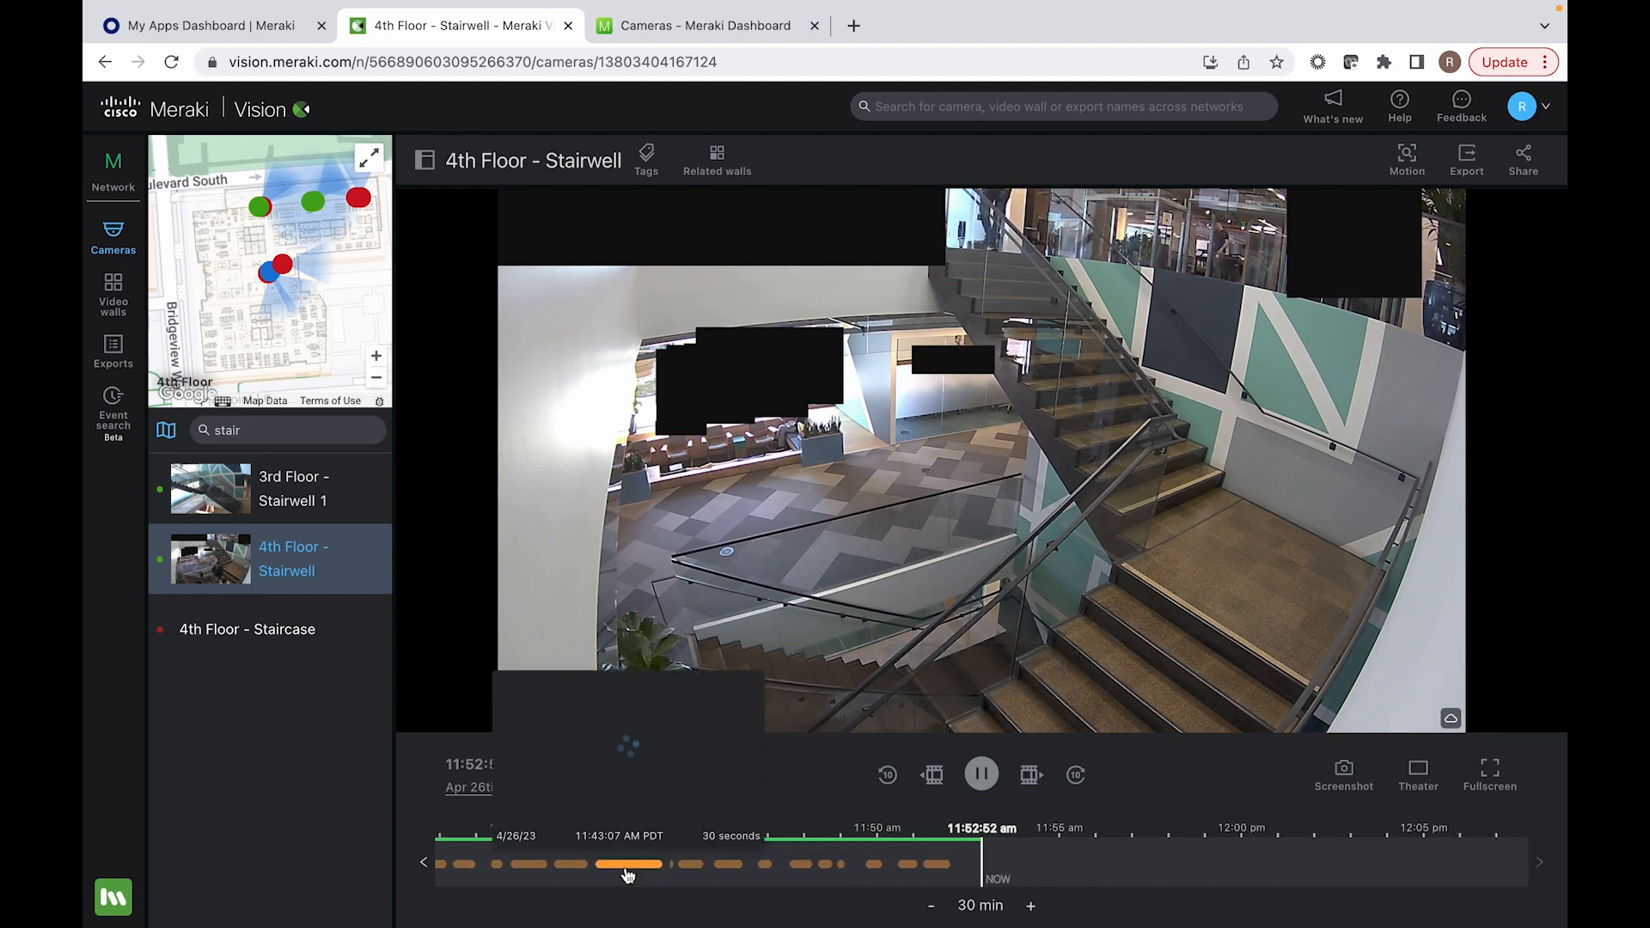
# Step: Start a motion search on the stairwell video and mark the stair landing as the search area
pyautogui.moveTo(629, 875)
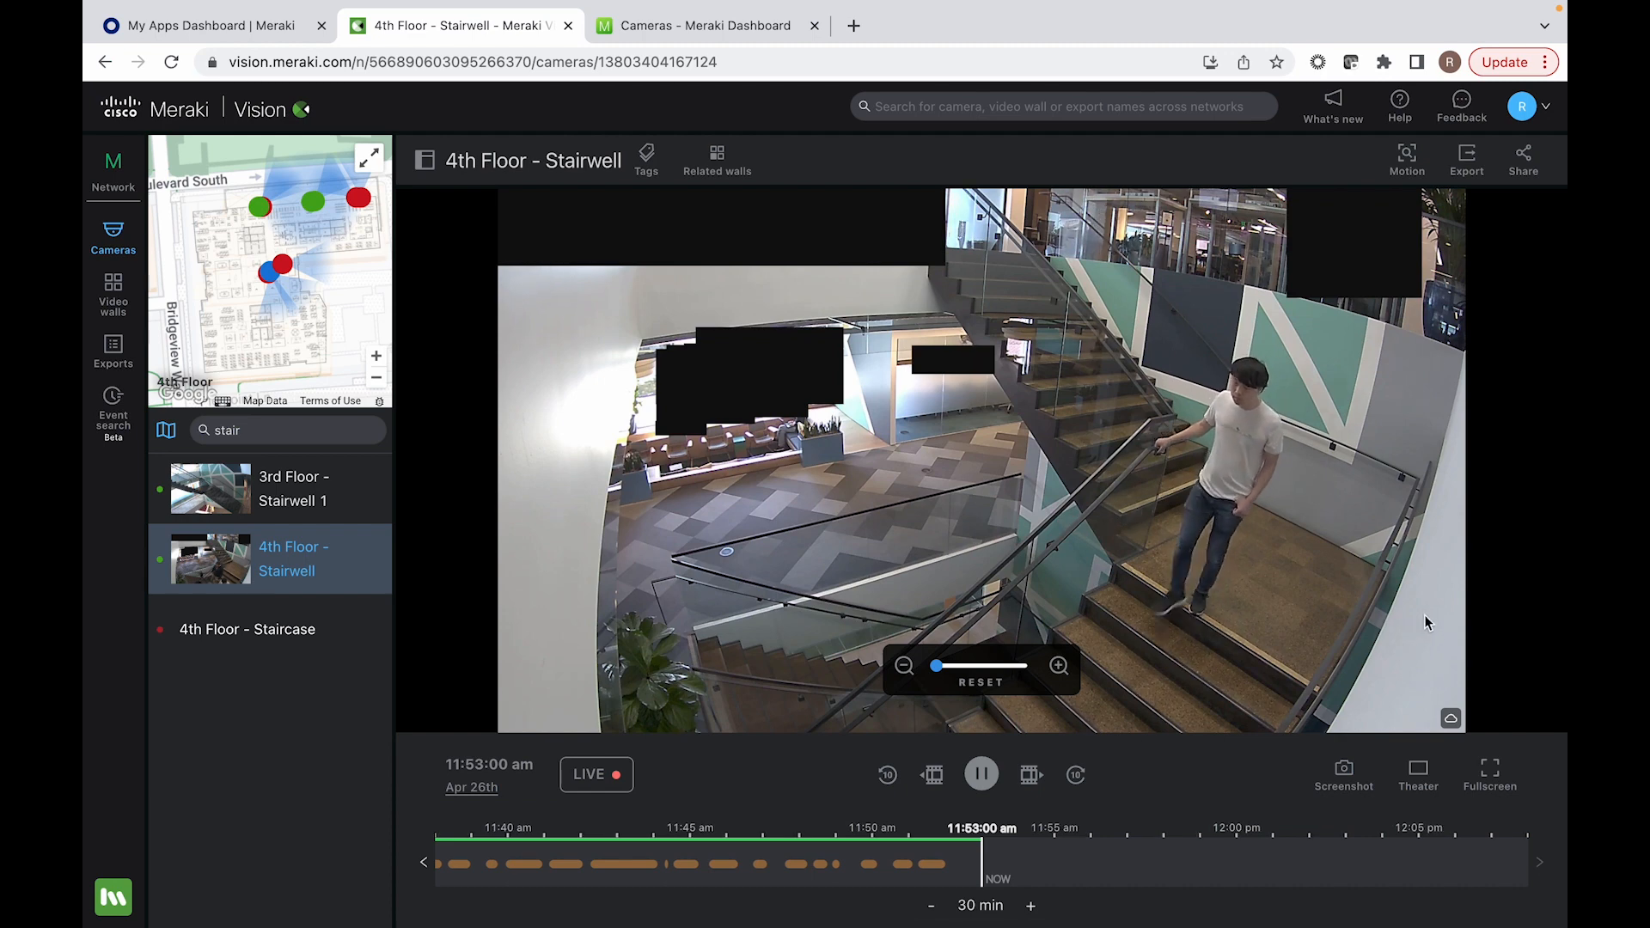
pyautogui.click(1408, 159)
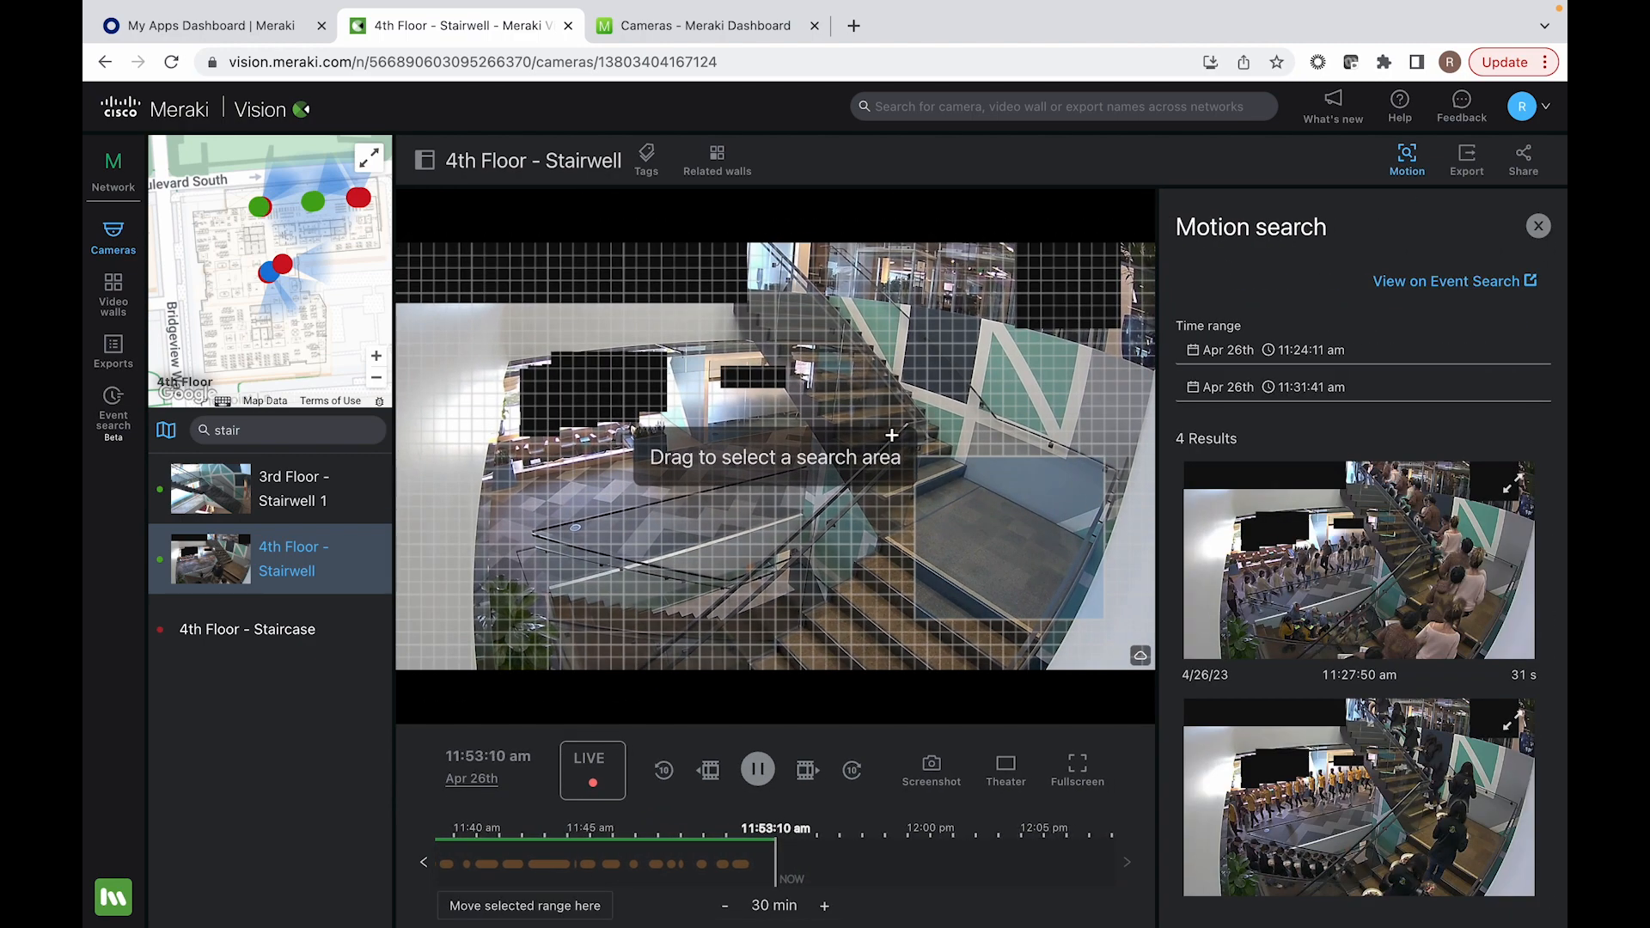
pyautogui.moveTo(884, 445); pyautogui.dragTo(1104, 617)
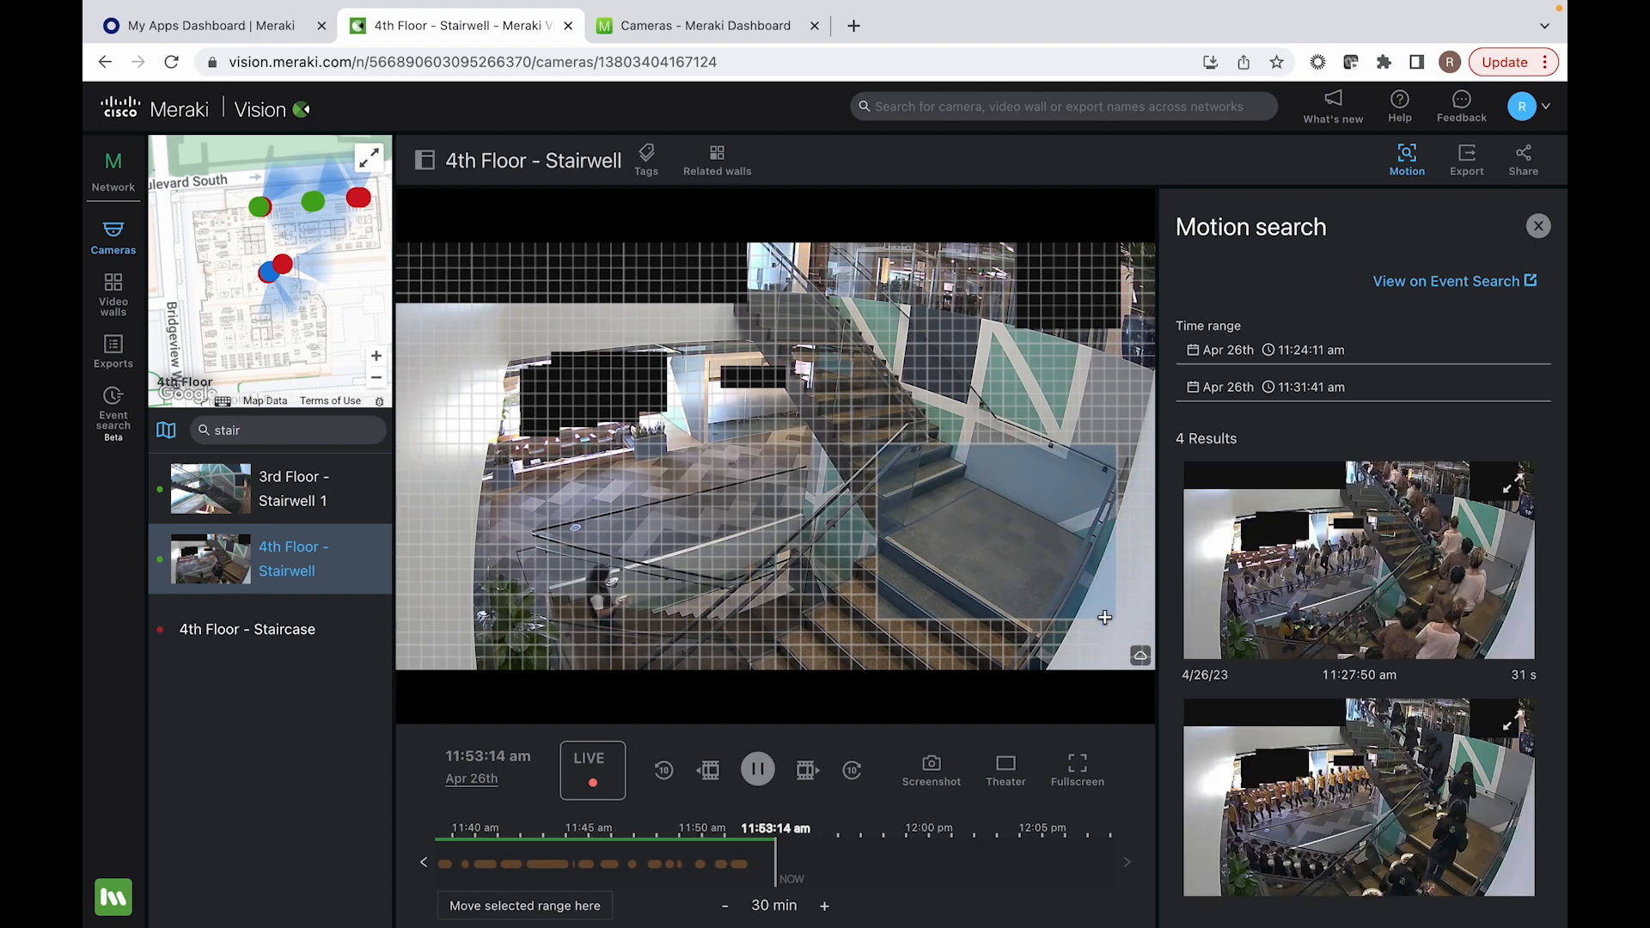
# Step: Enlarge the 11:27:50 am motion result, try to export its clip, and close the motion search
pyautogui.click(1517, 486)
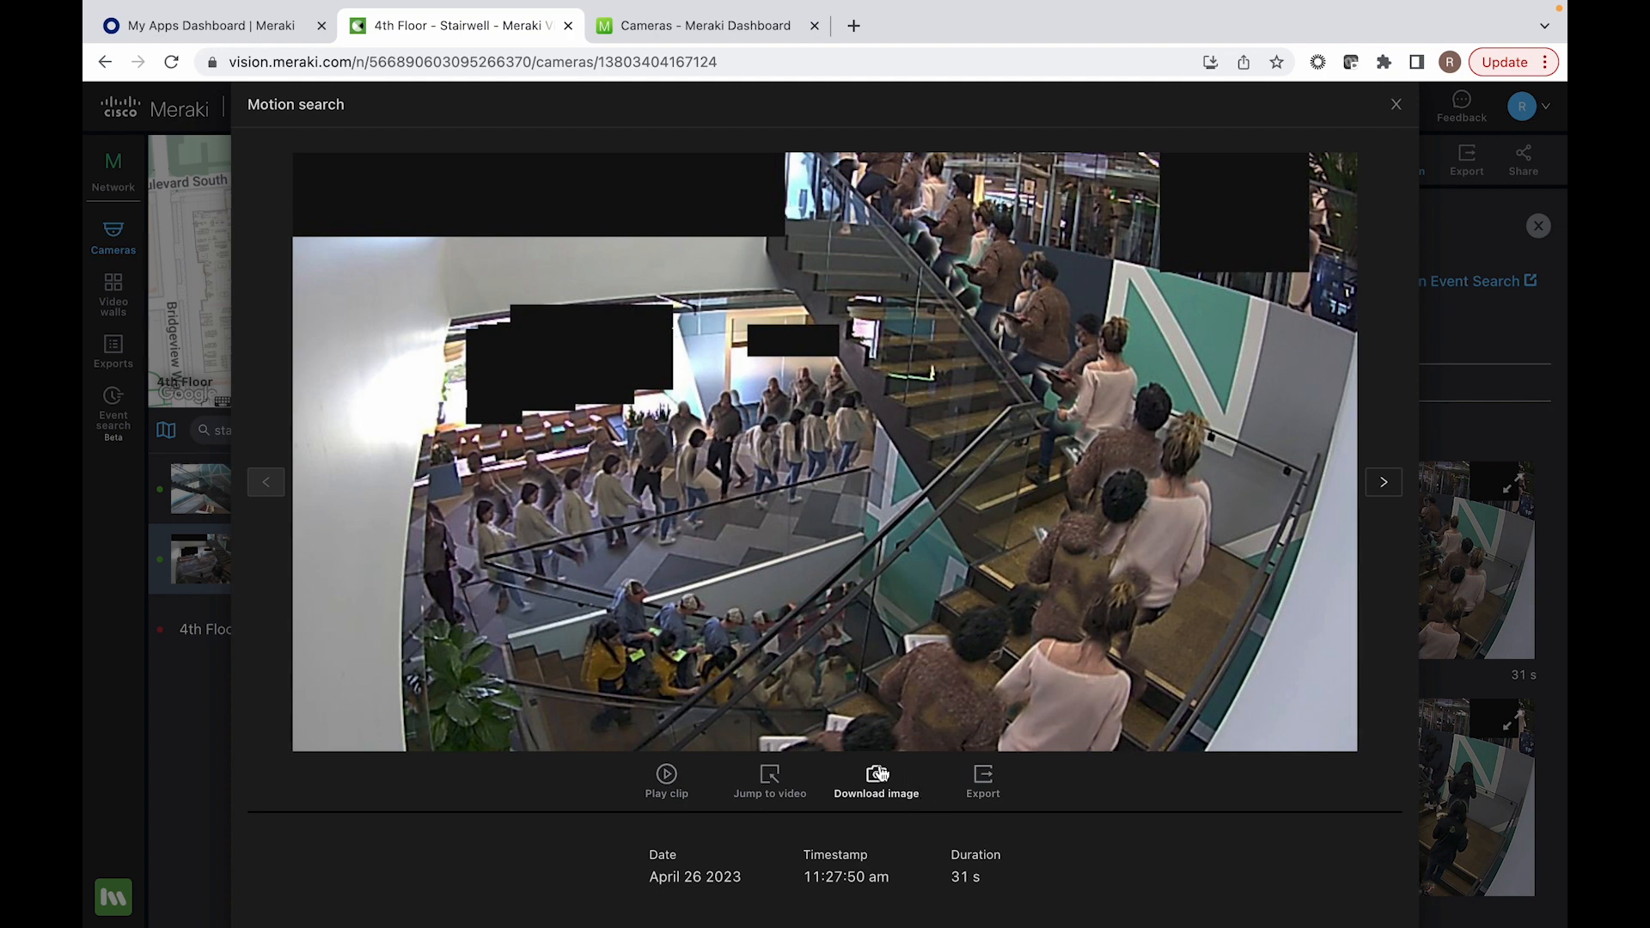
pyautogui.click(987, 781)
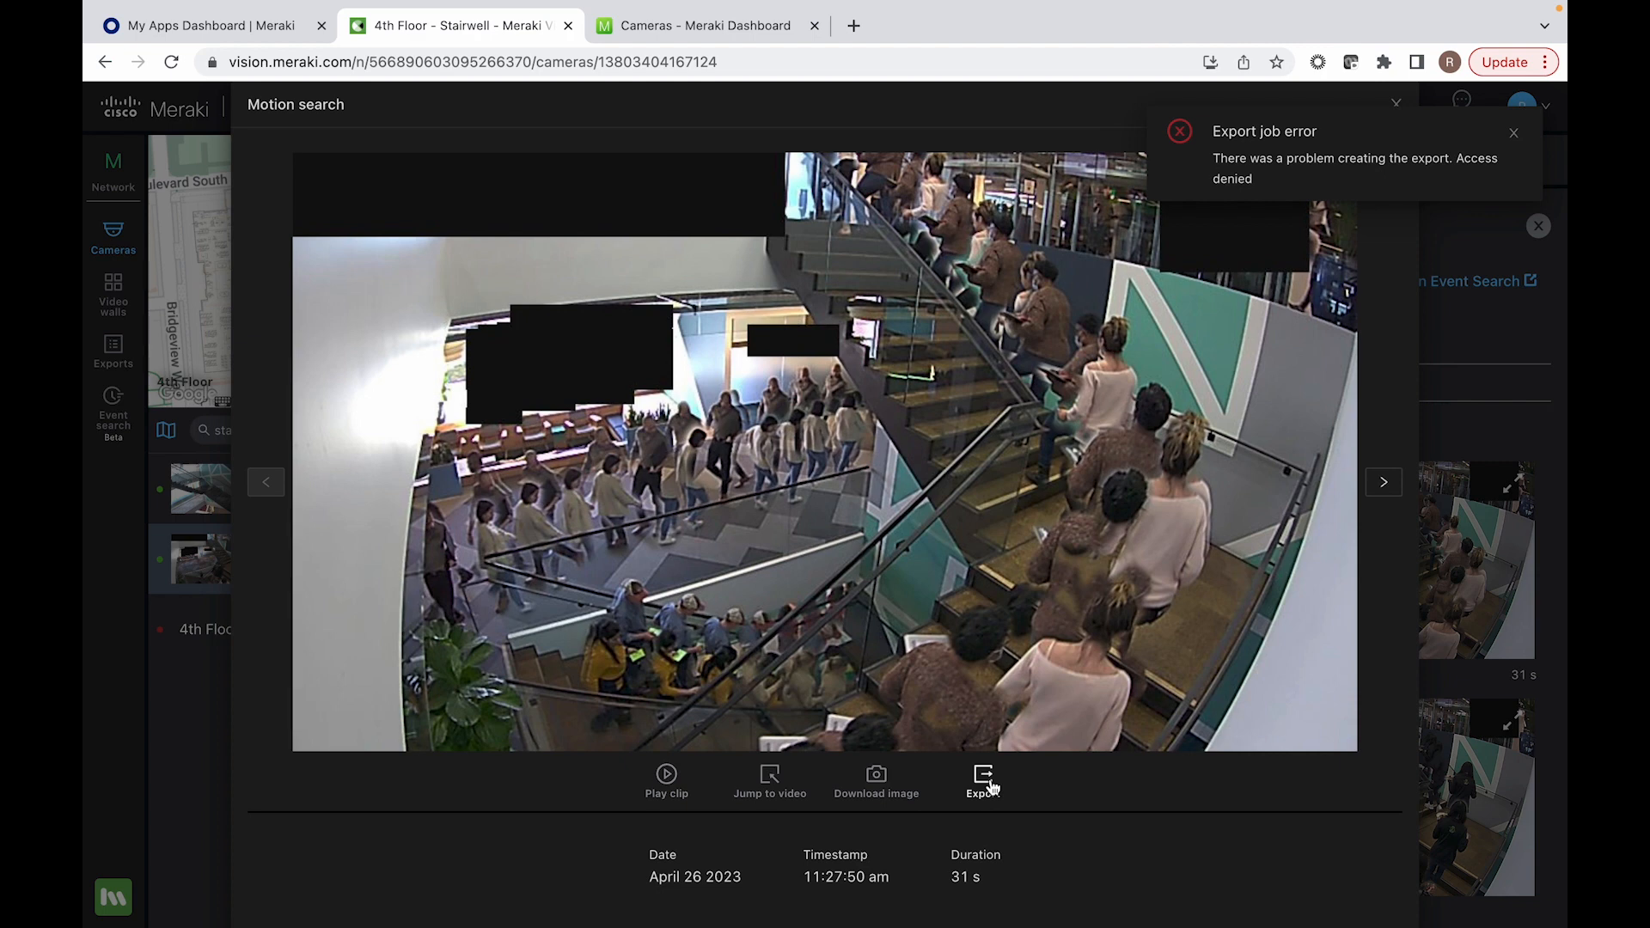
pyautogui.click(1515, 136)
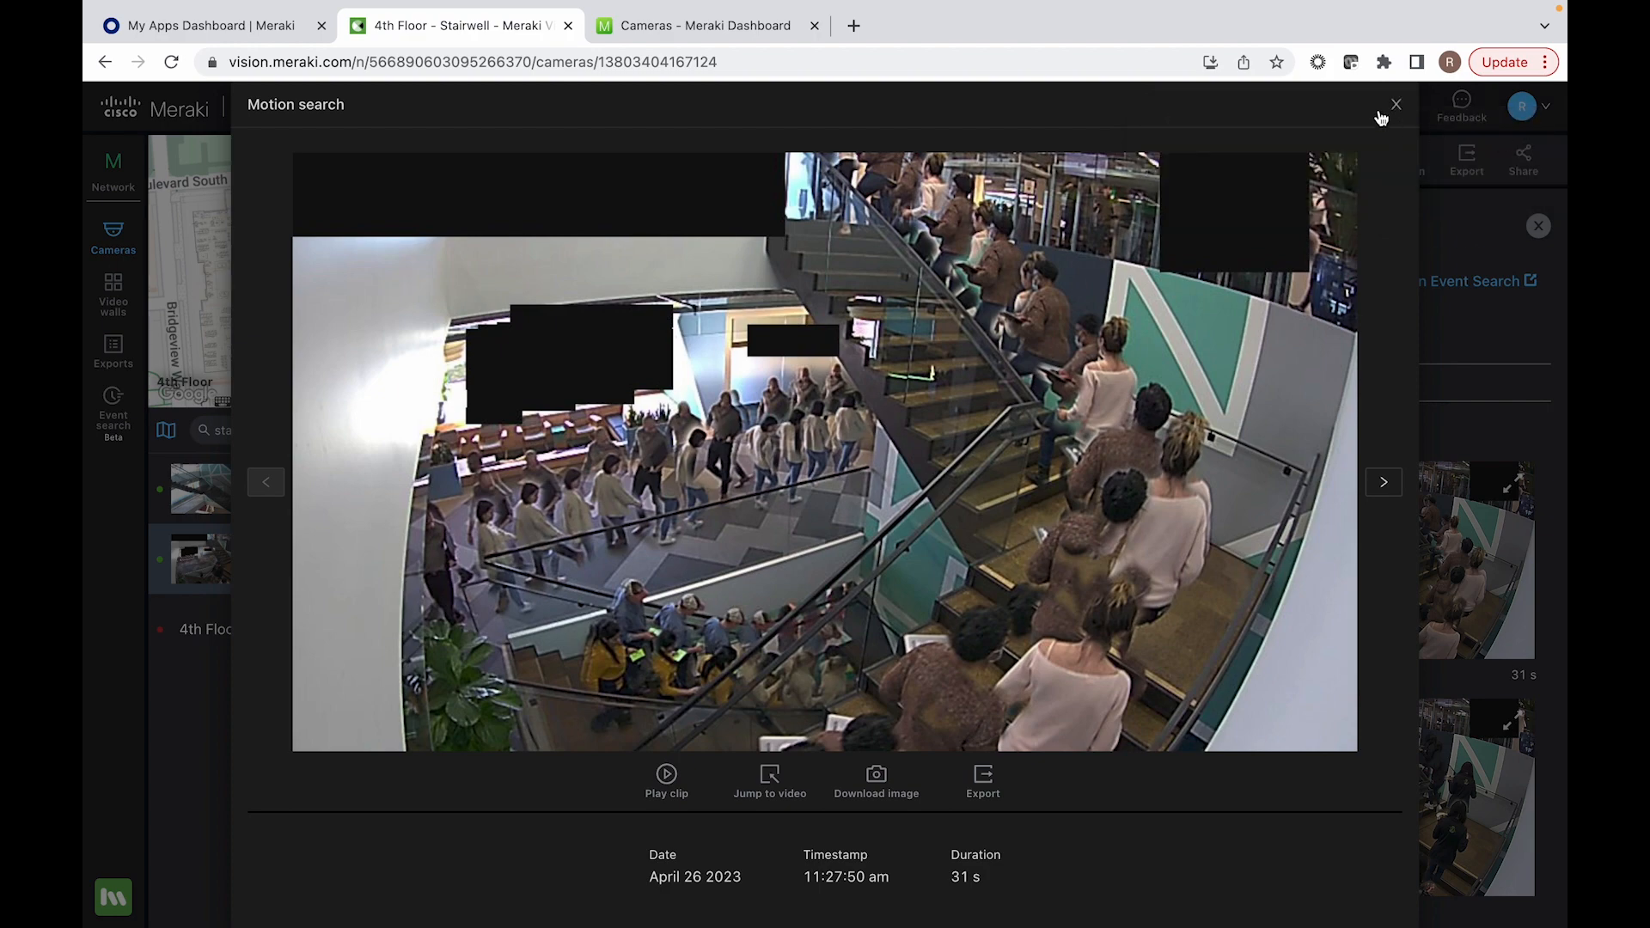
pyautogui.click(1395, 104)
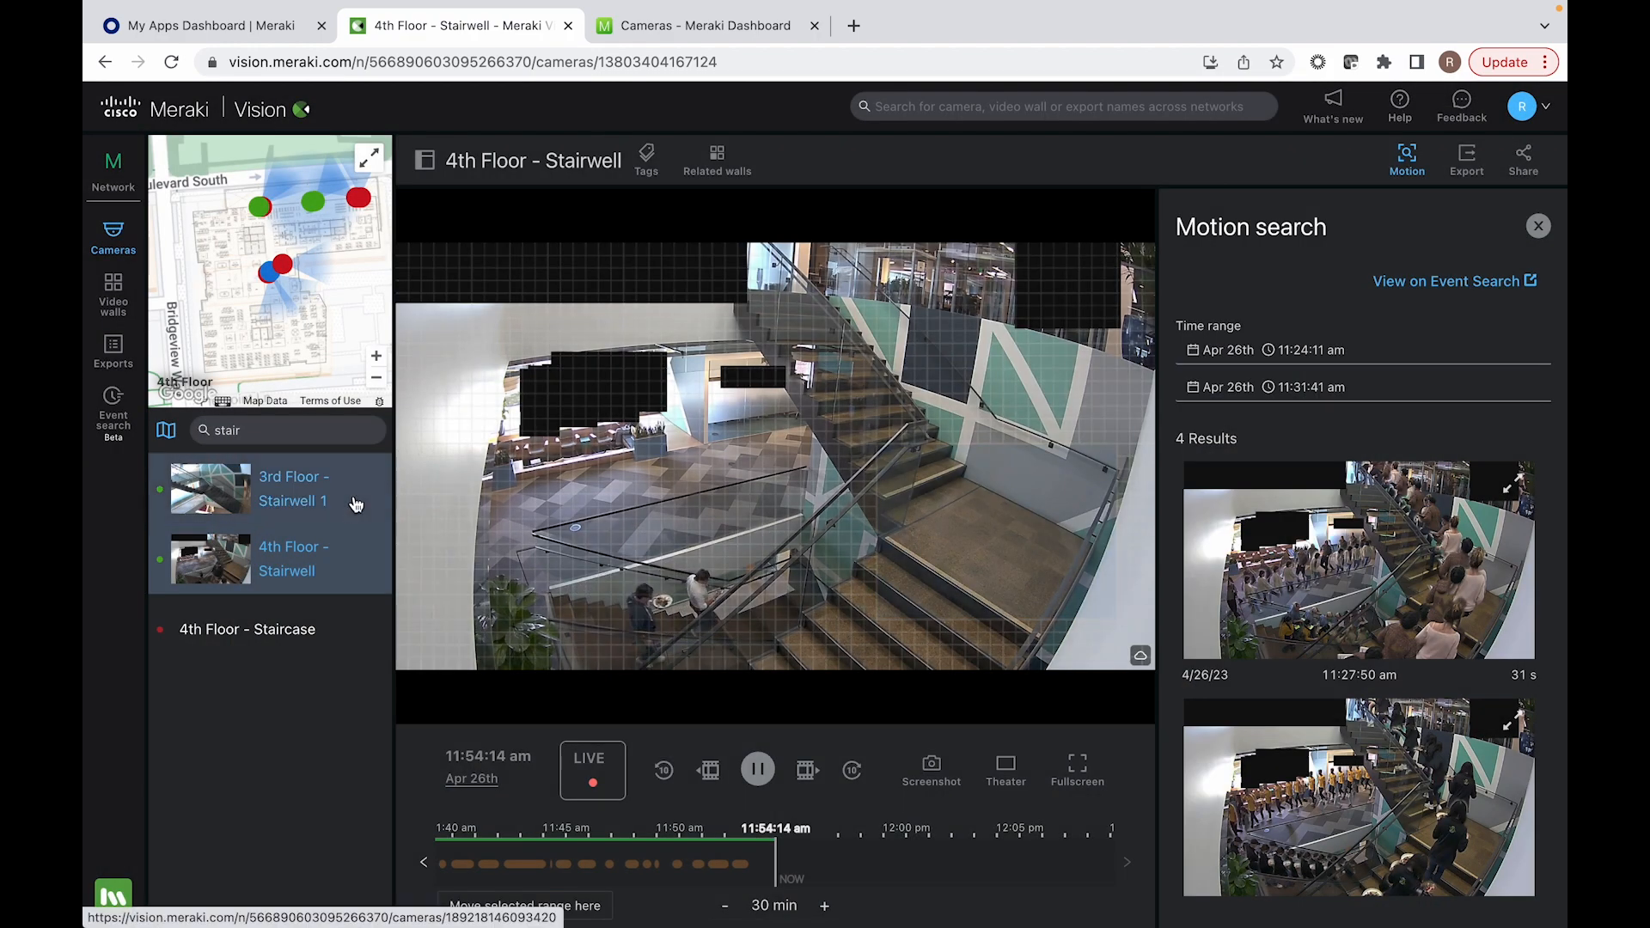
pyautogui.moveTo(335, 471)
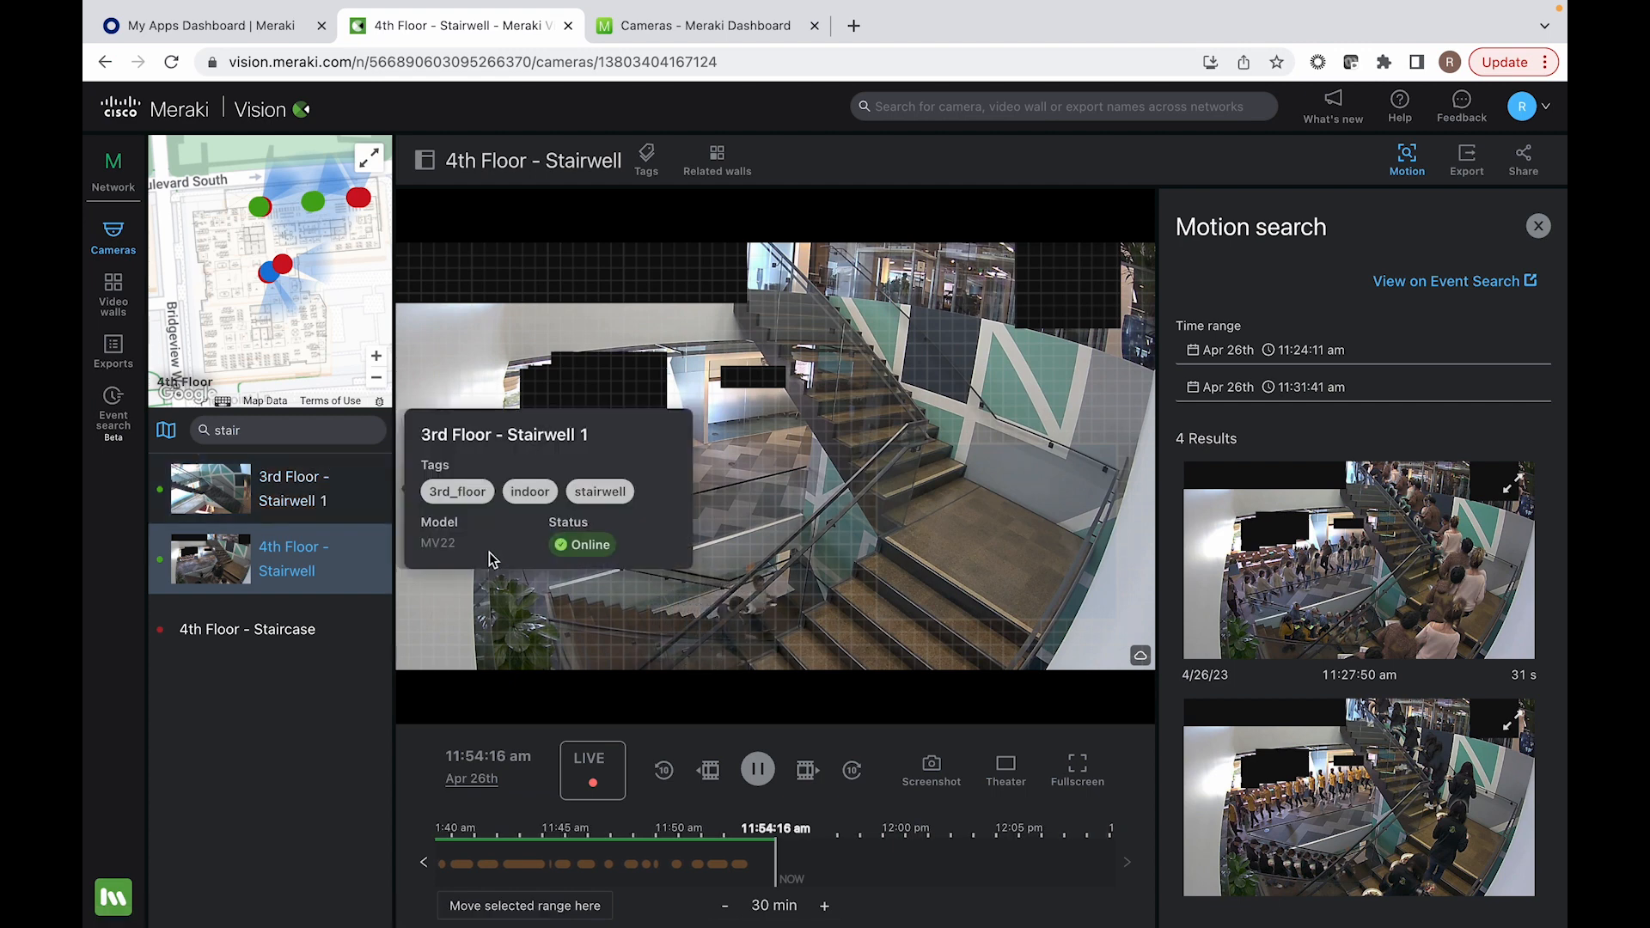
pyautogui.click(1538, 226)
# Step: Look at the multi-network video walls and open the single-network Bike Room video wall
pyautogui.click(140, 293)
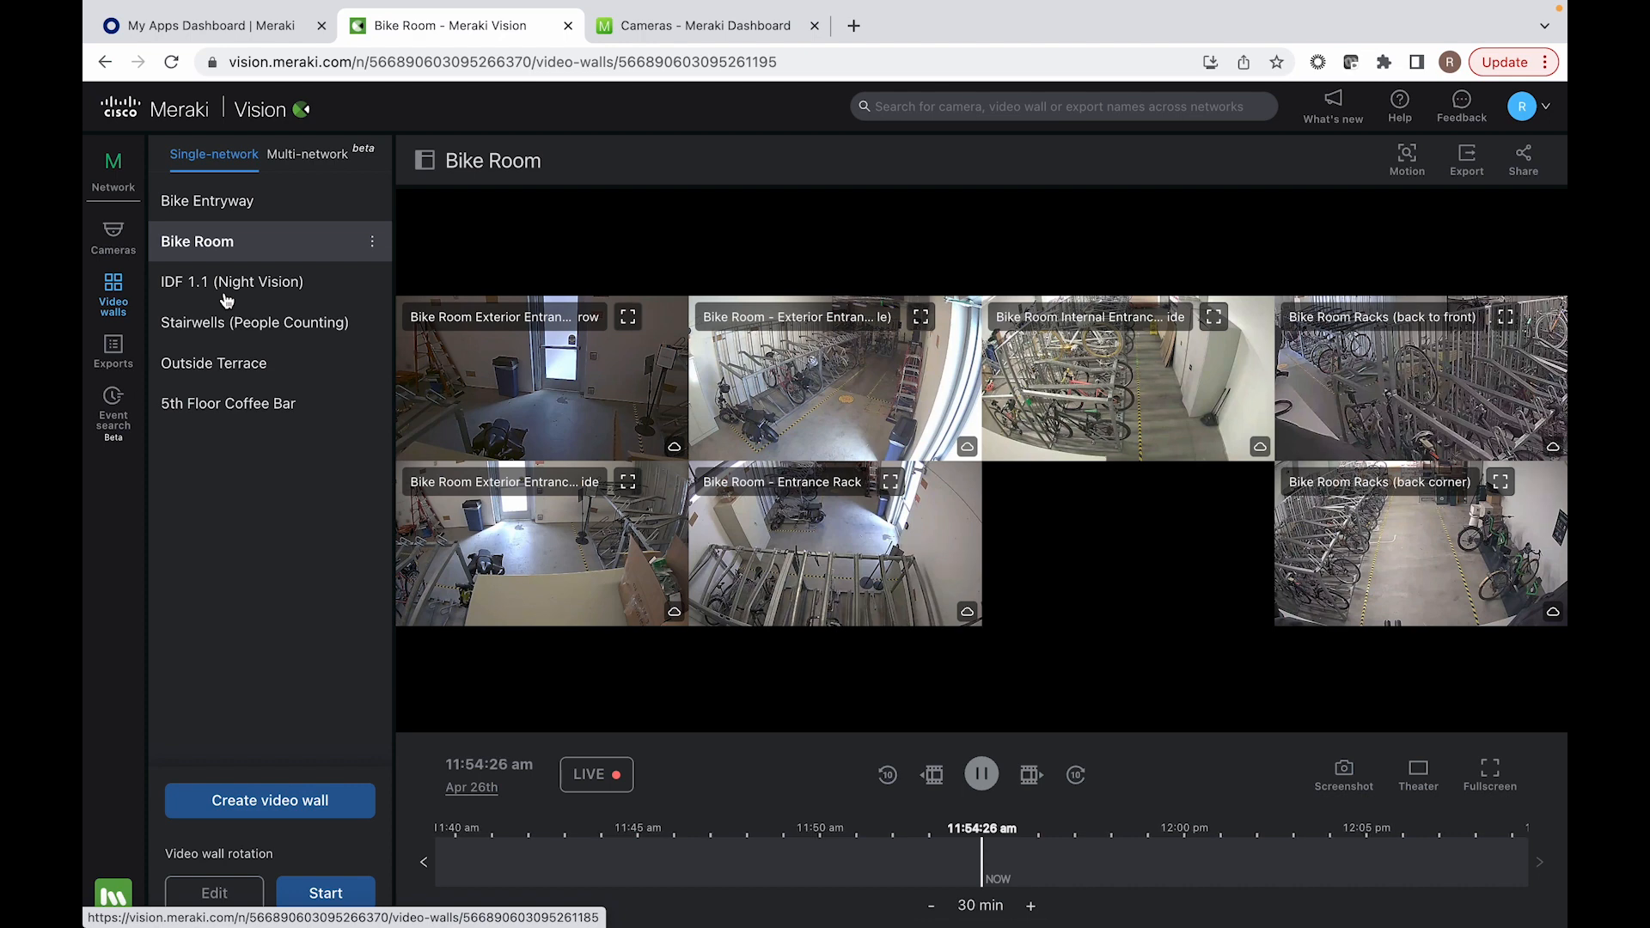
pyautogui.click(327, 157)
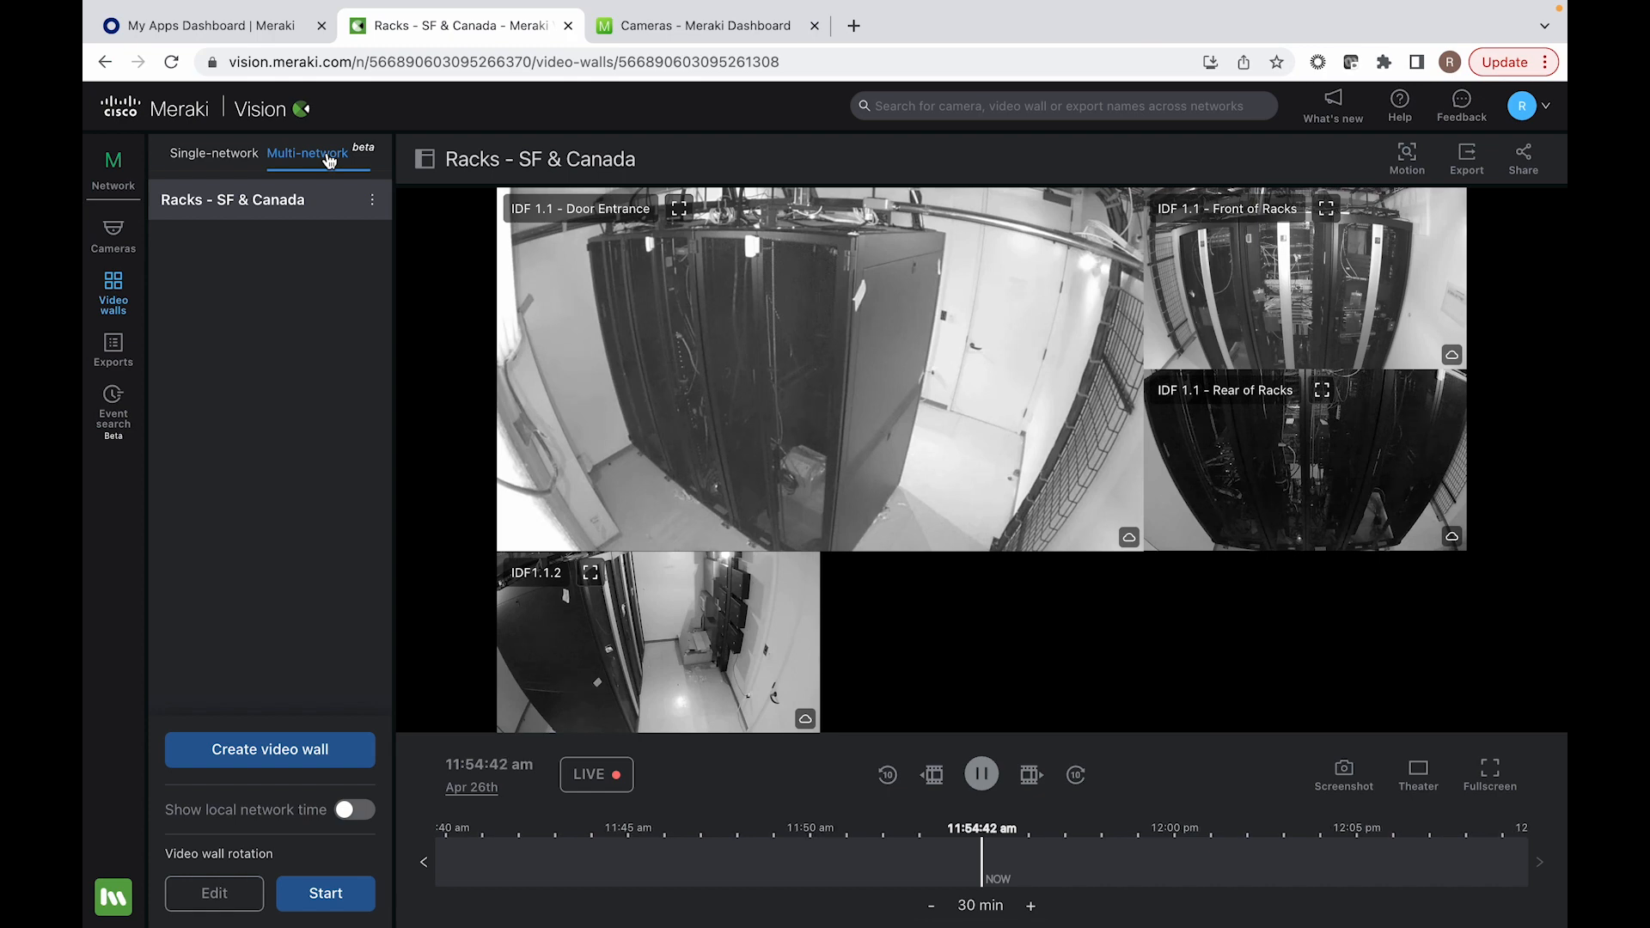
pyautogui.click(233, 155)
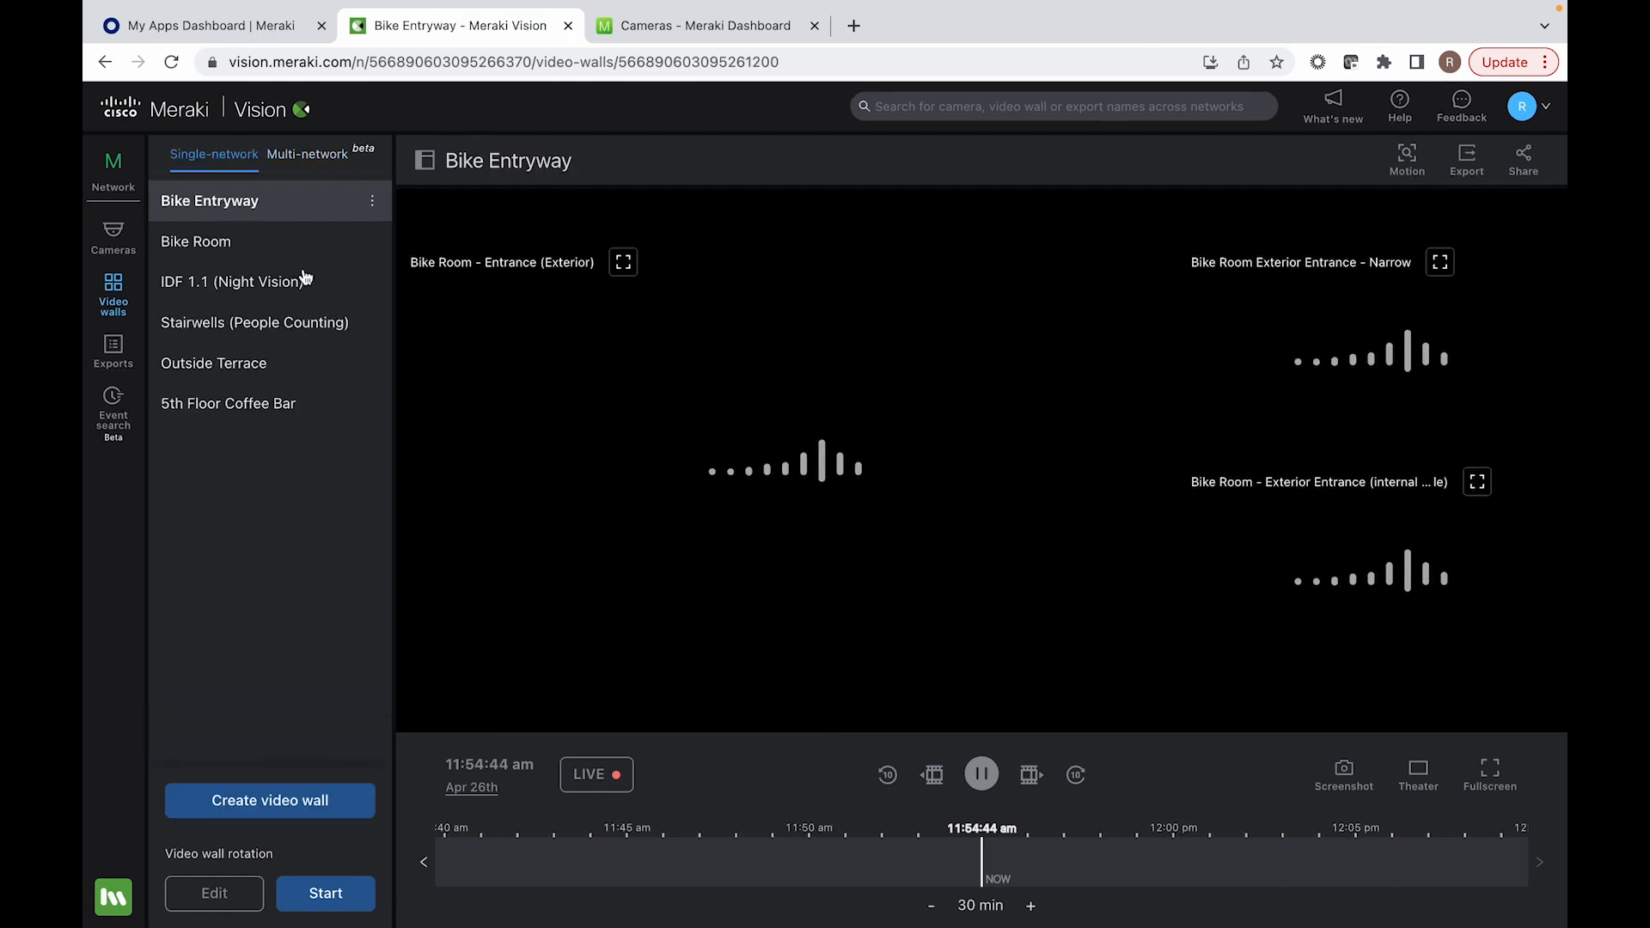
pyautogui.click(231, 245)
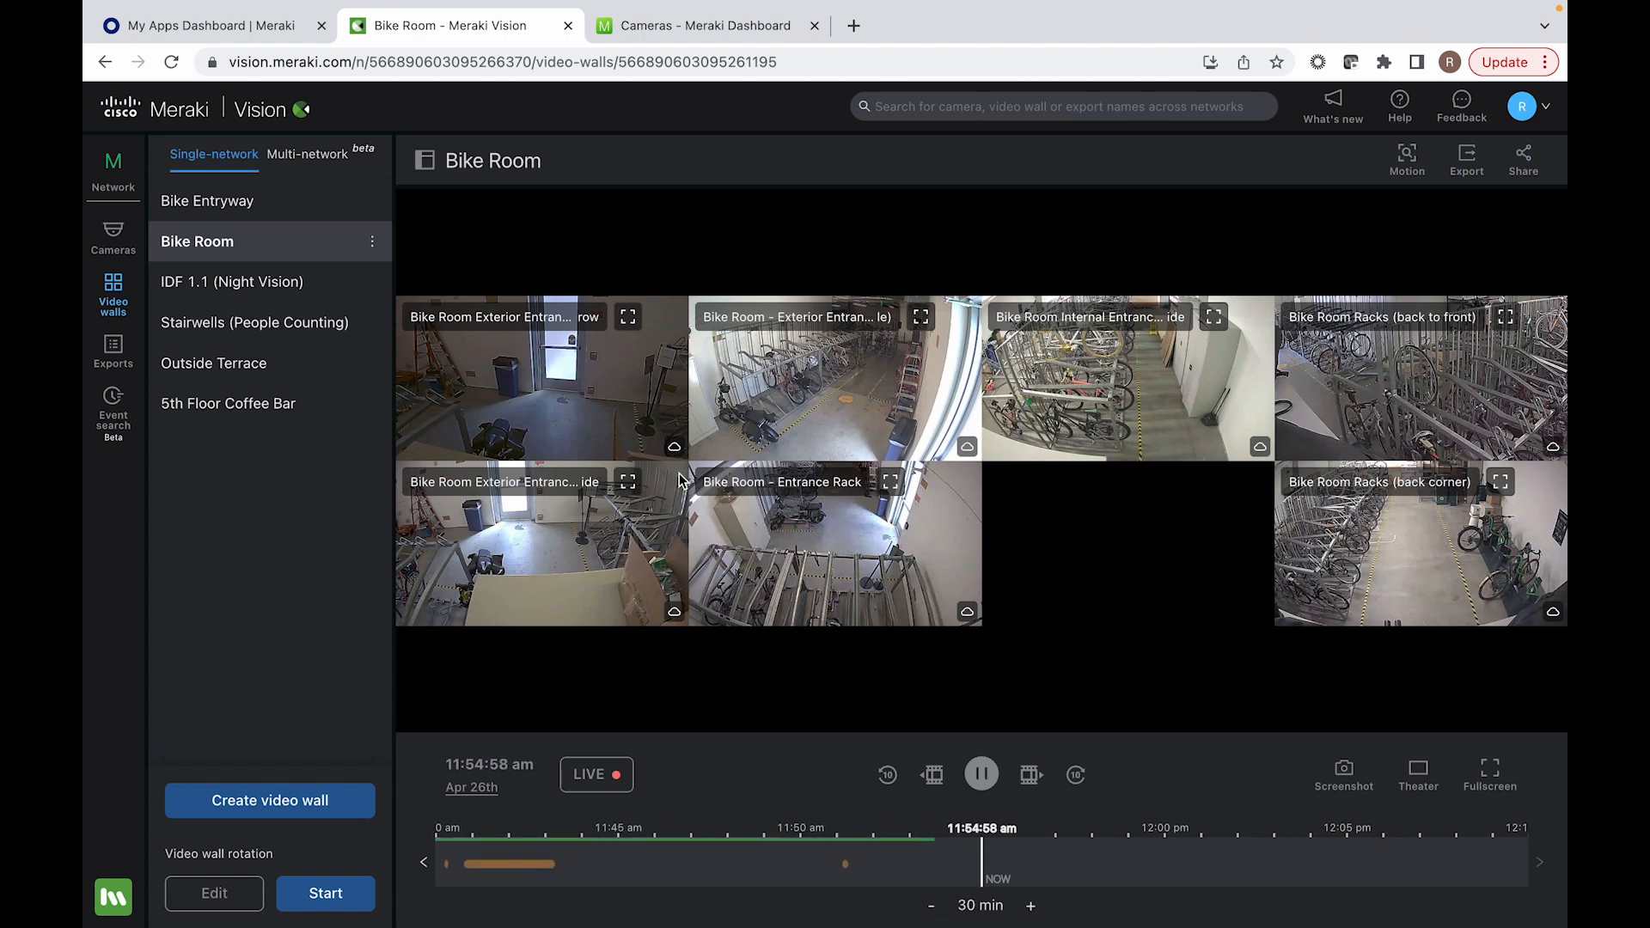
# Step: Try to export the Bike Room Exterior Entrance Narrow and Wide, Internal Entrance and Entrance Rack videos together, using one shared time range
pyautogui.click(1466, 158)
pyautogui.click(564, 477)
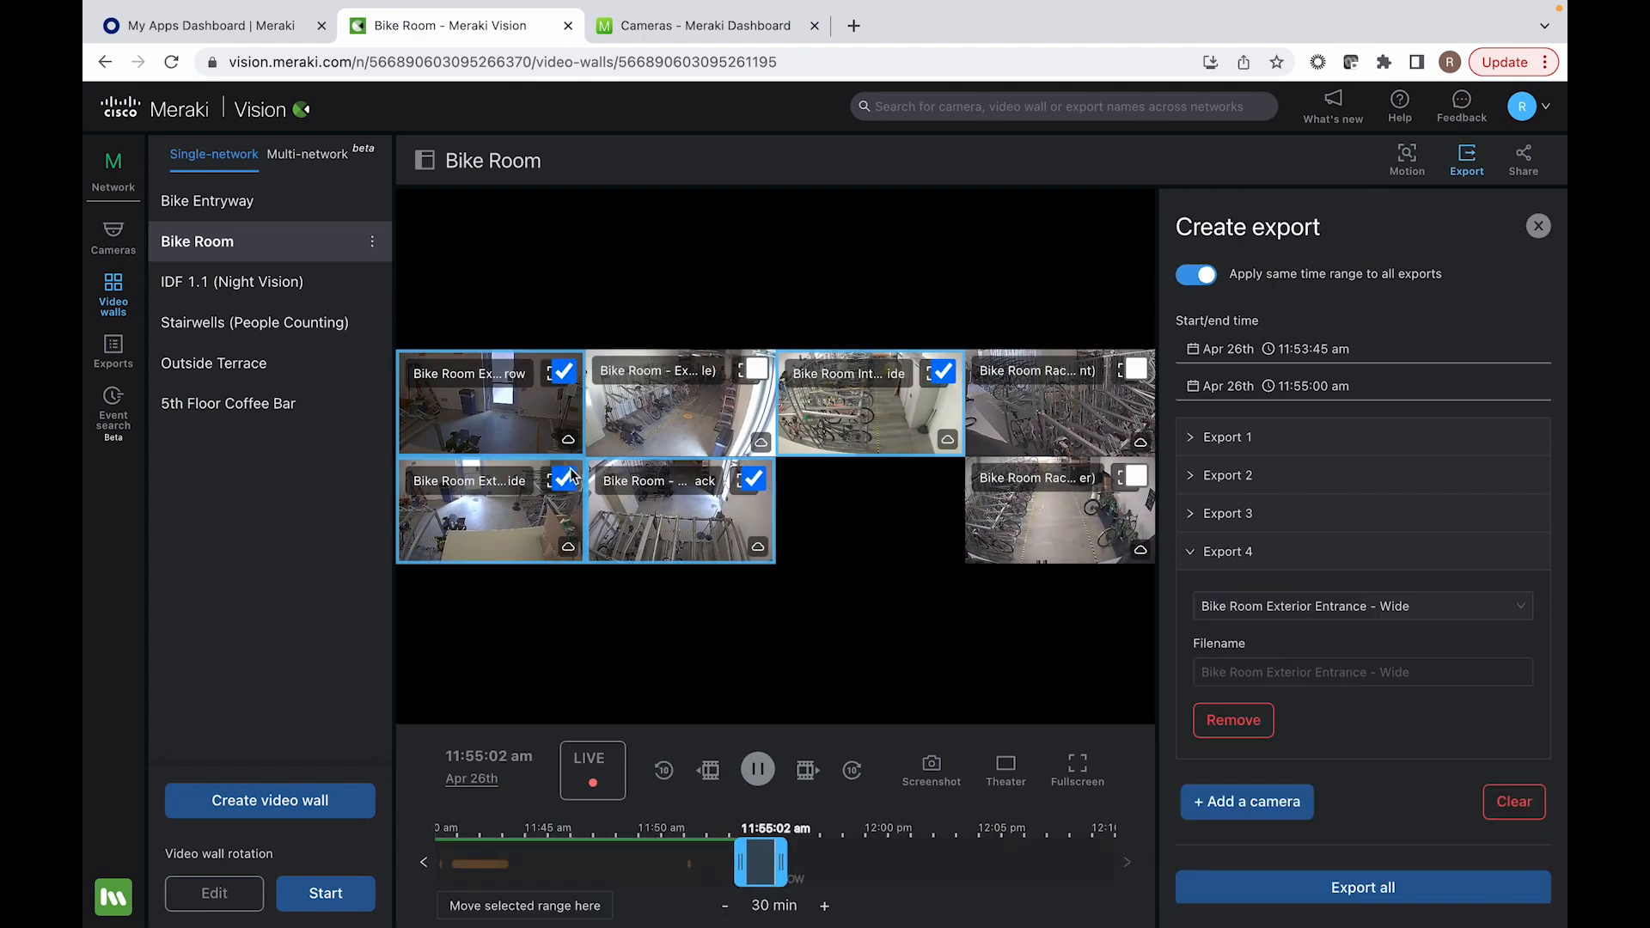
pyautogui.click(1190, 567)
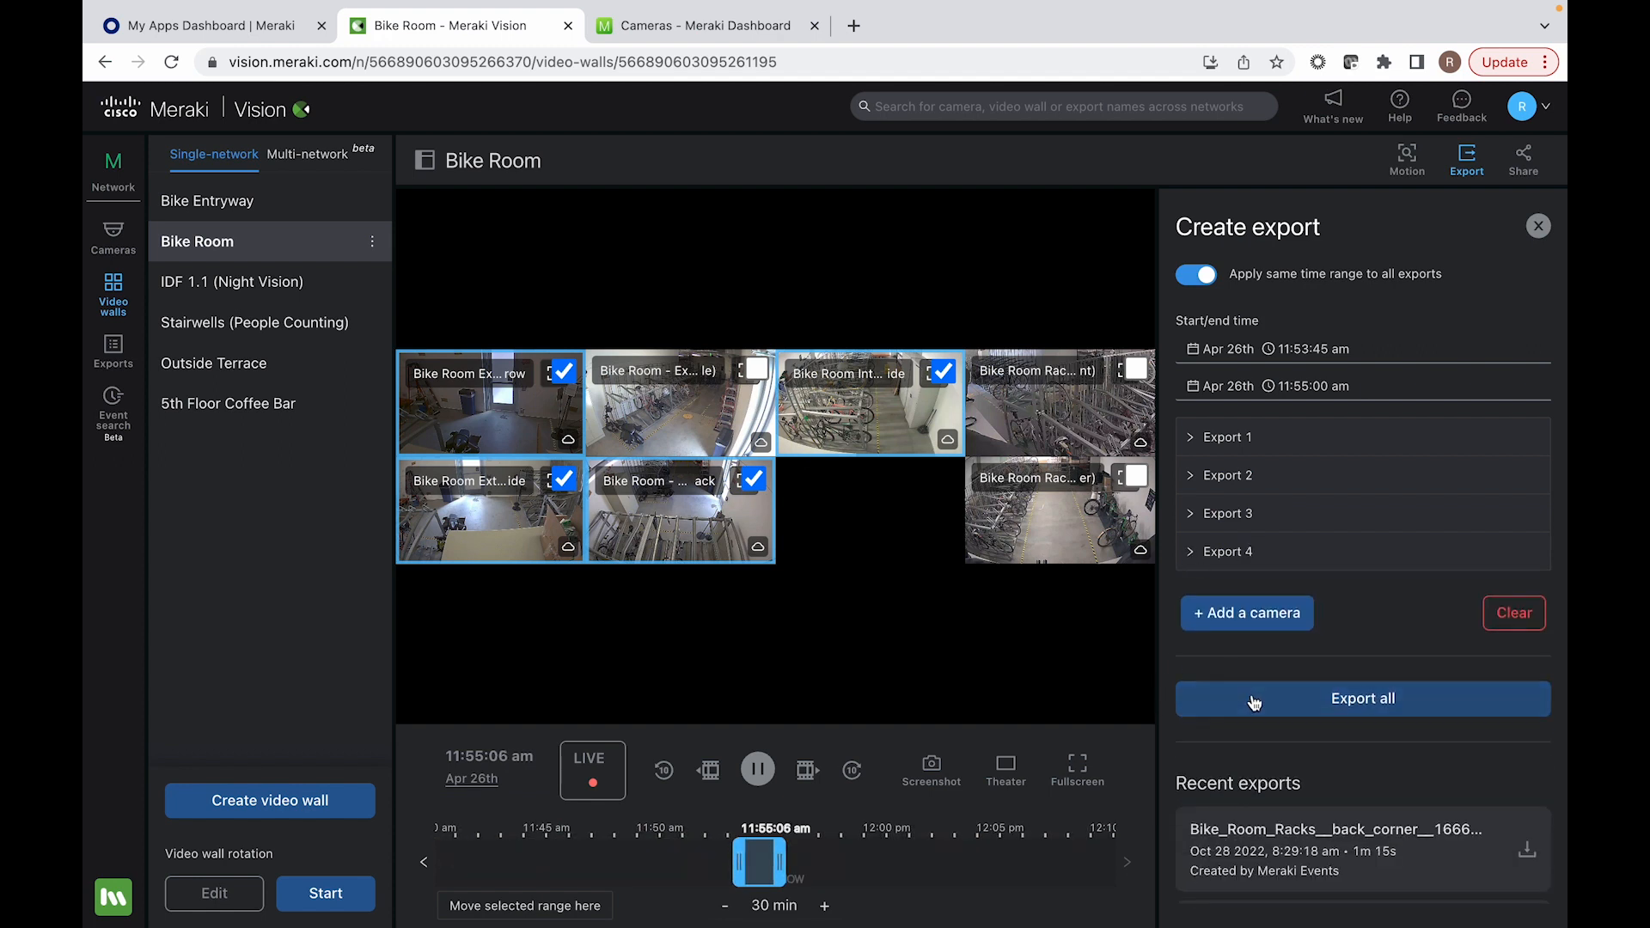
pyautogui.click(1254, 701)
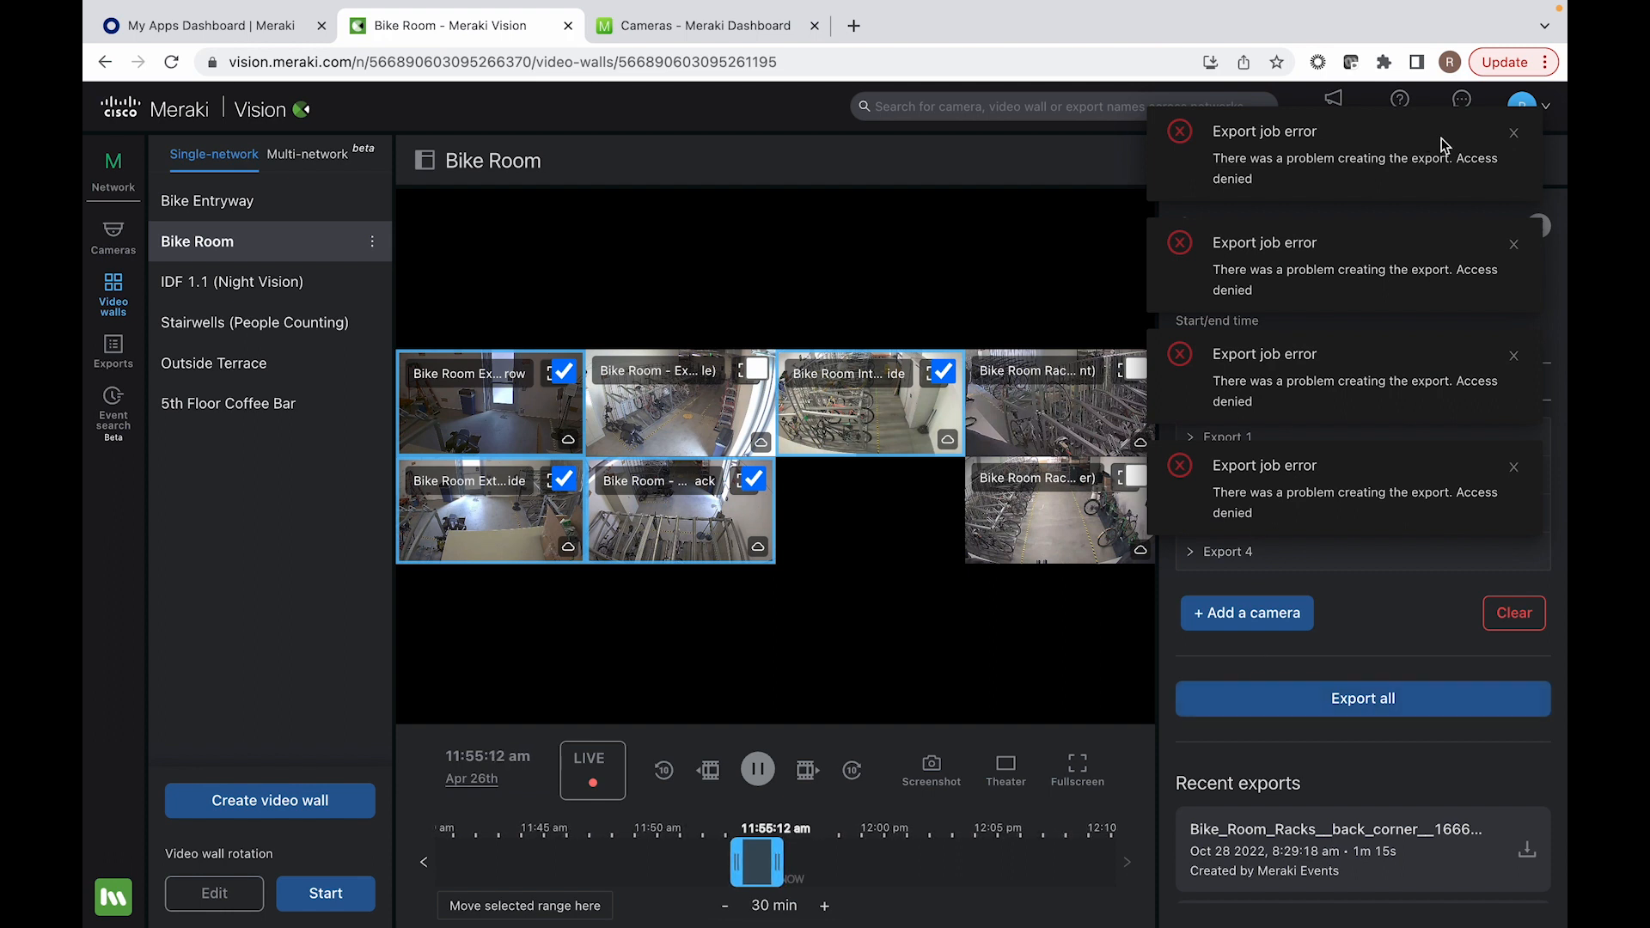
pyautogui.click(1515, 134)
pyautogui.click(1515, 134)
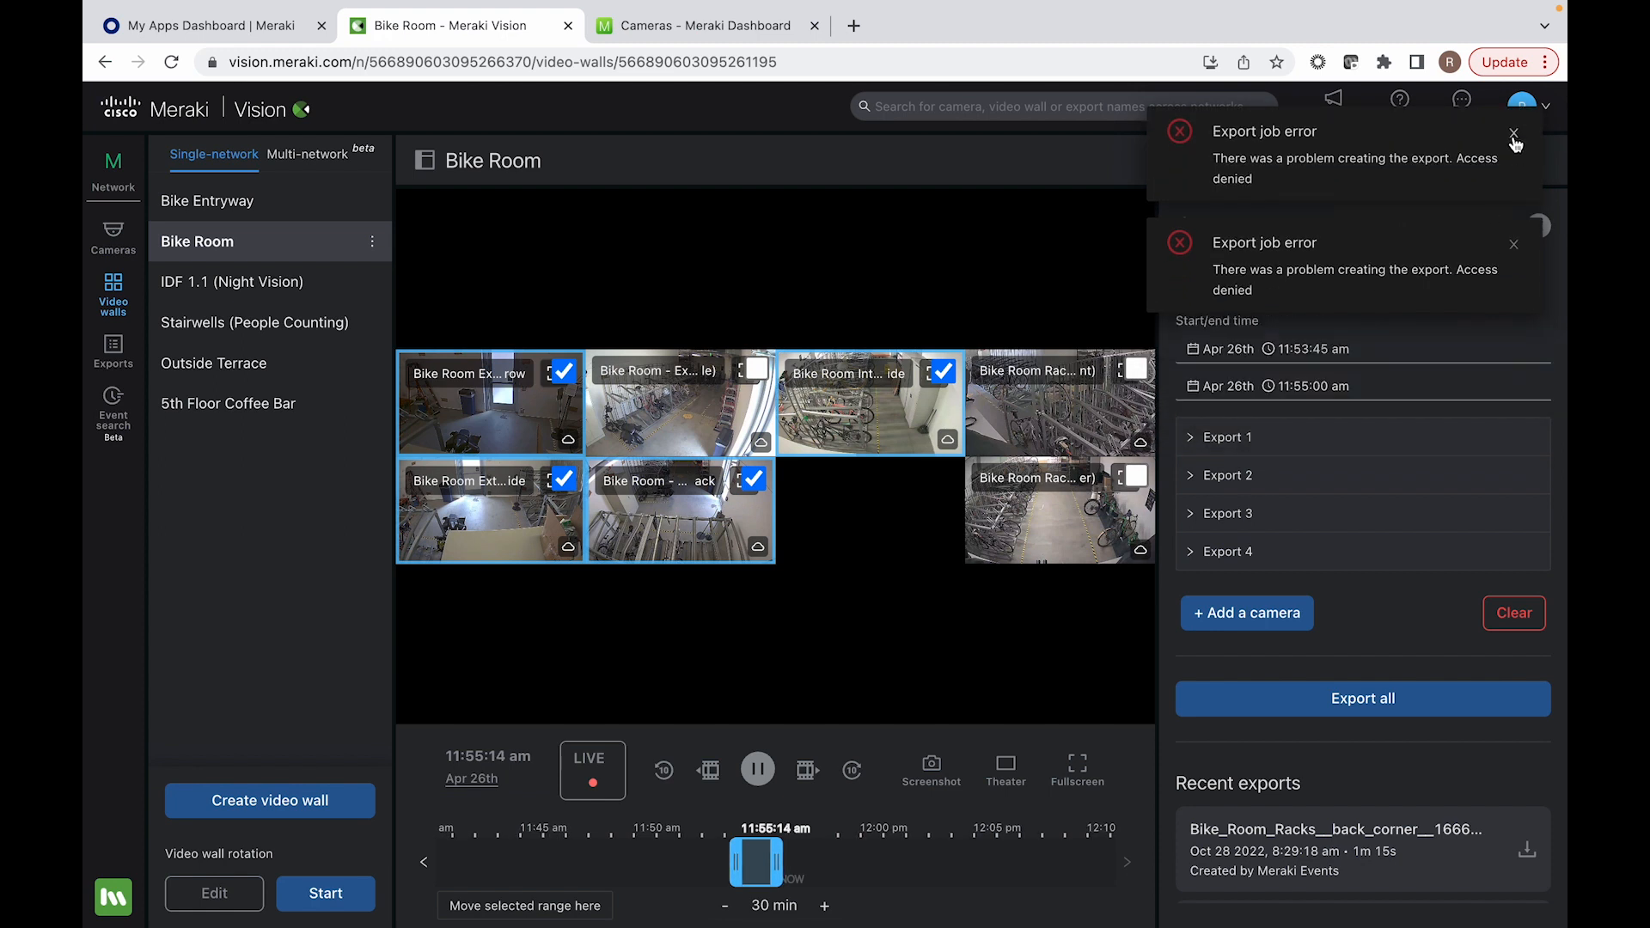
pyautogui.click(1515, 134)
pyautogui.click(1515, 134)
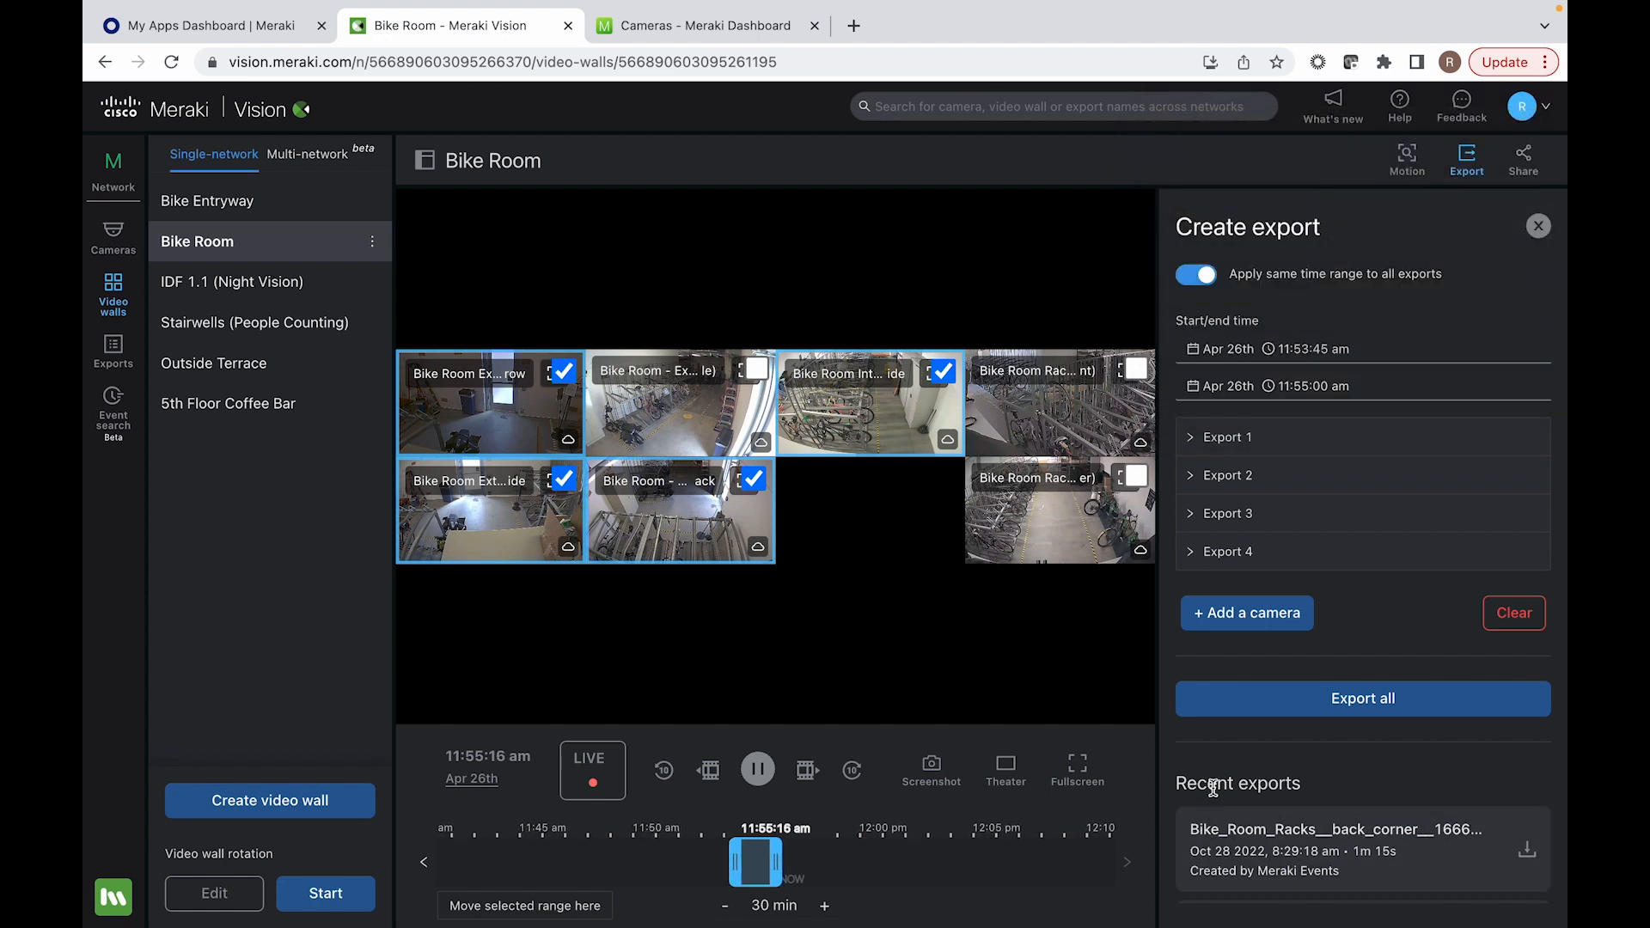
# Step: Copy the SHA256 checksum of the recent Bike_Room_Racks back corner export and download its video file
pyautogui.click(1249, 840)
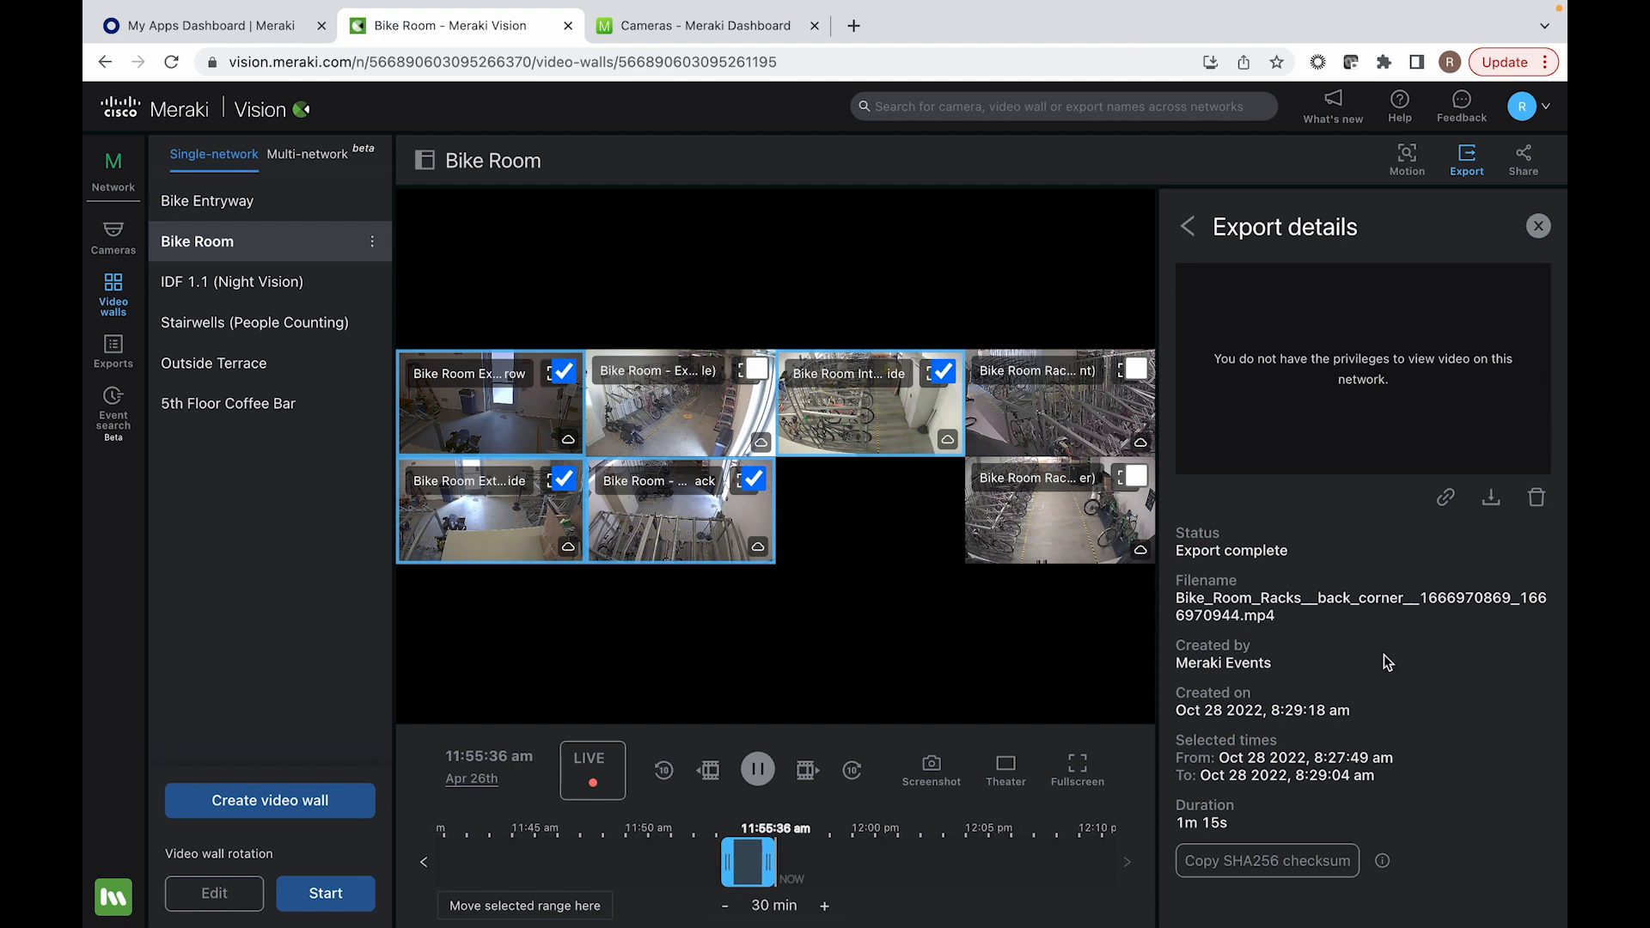
pyautogui.click(1289, 866)
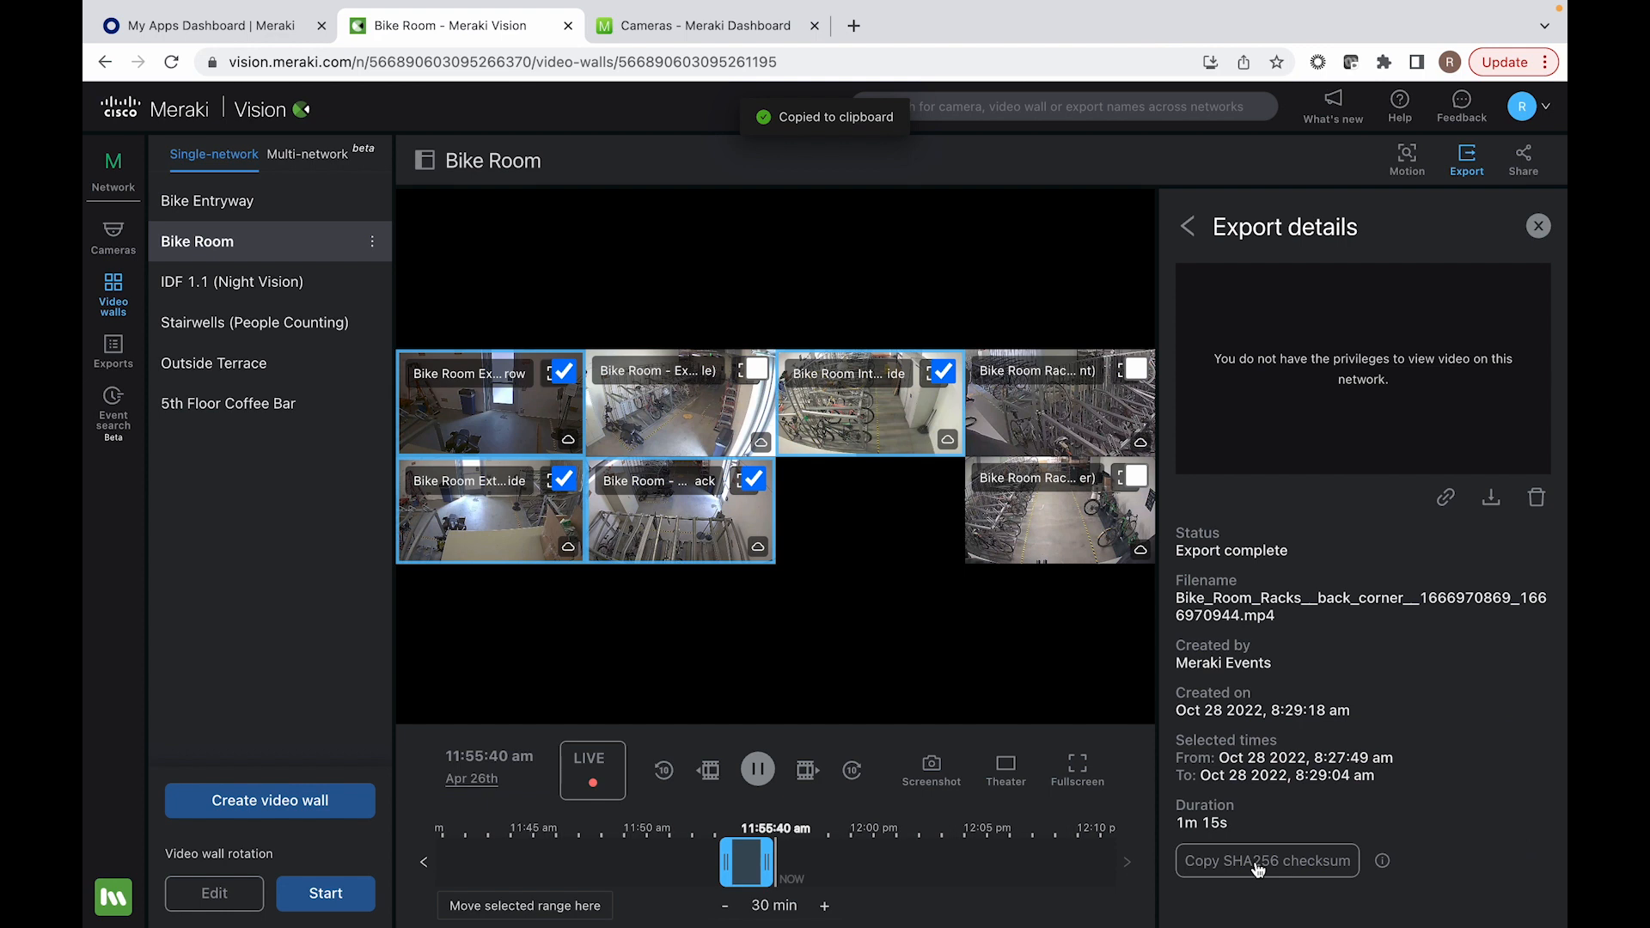
pyautogui.moveTo(1385, 871)
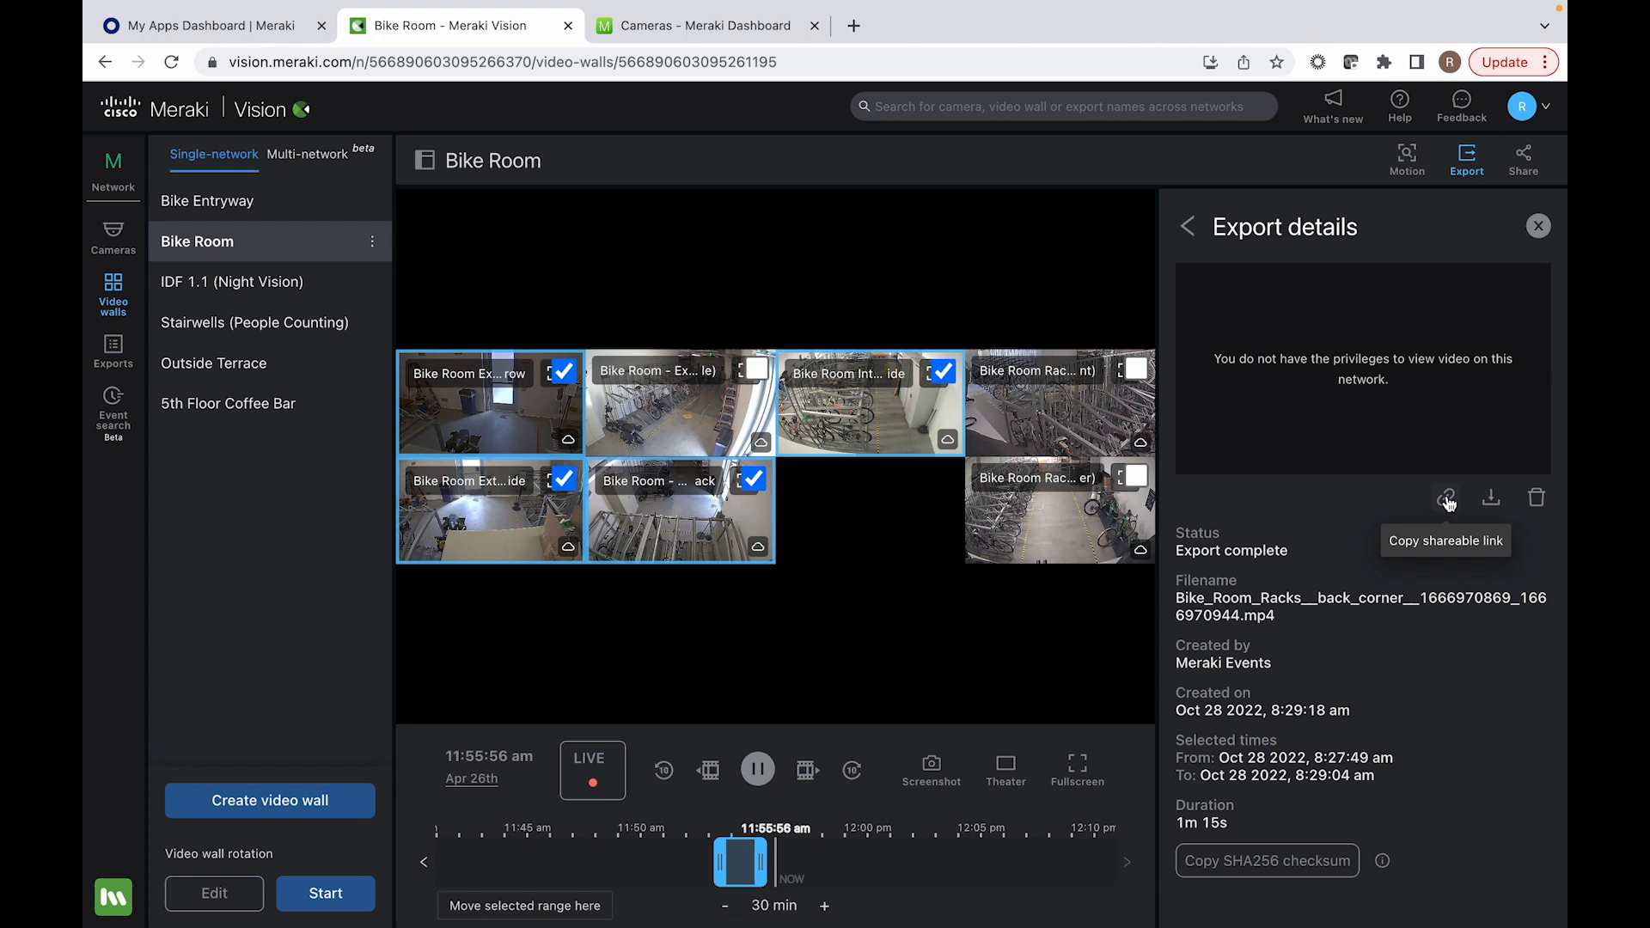
pyautogui.click(1493, 501)
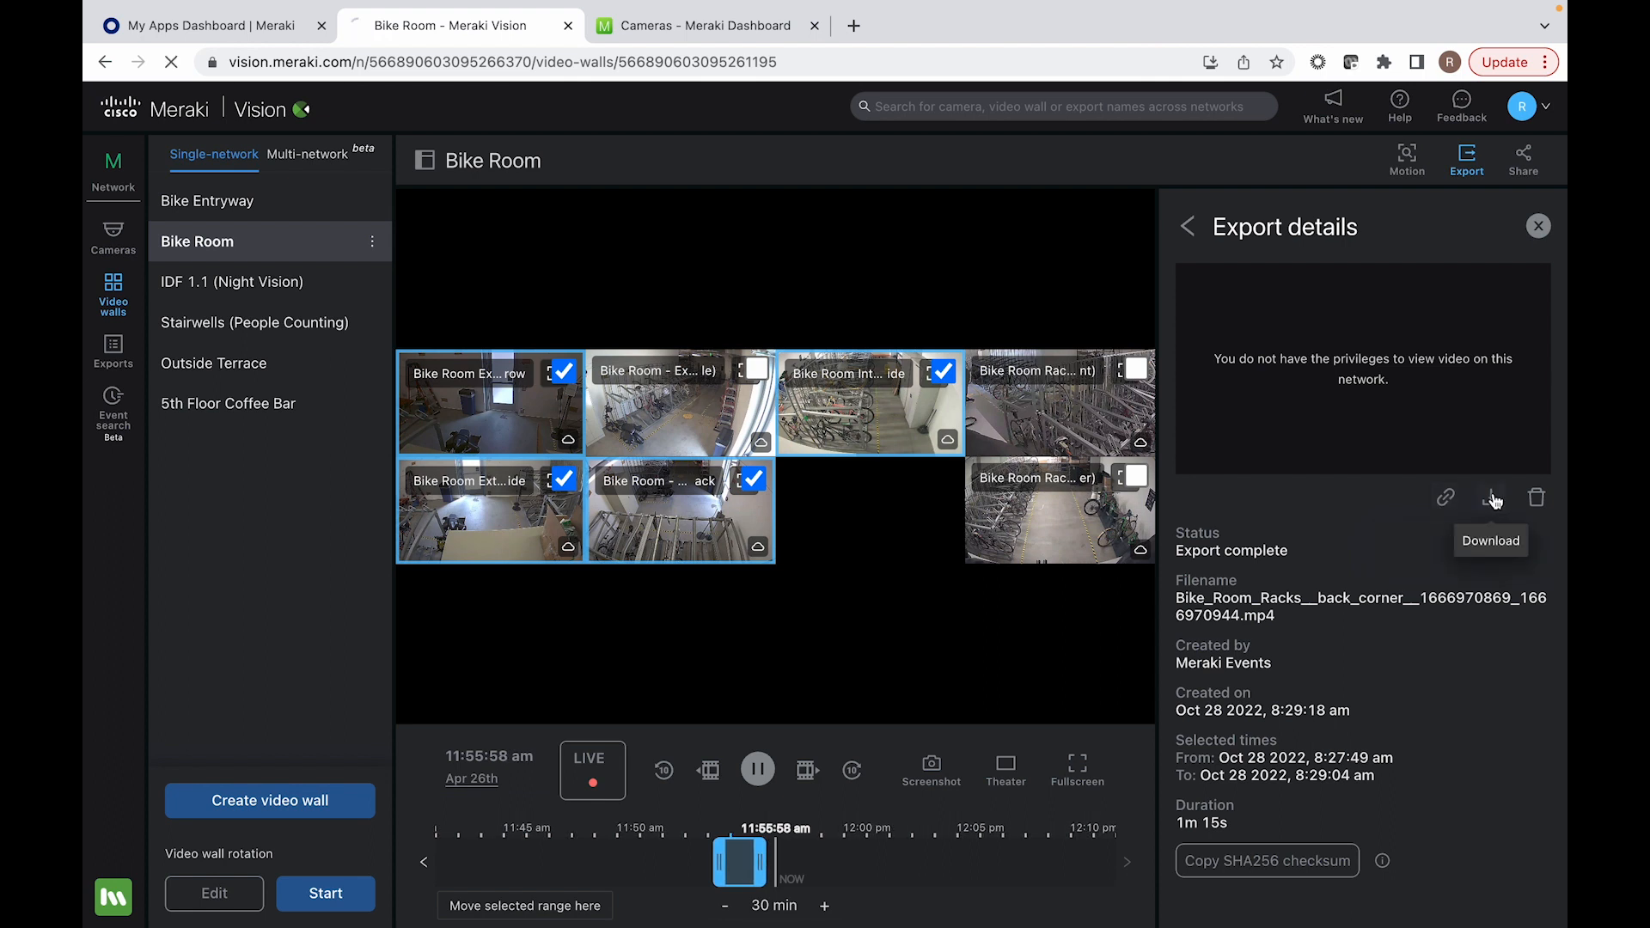
pyautogui.moveTo(361, 925)
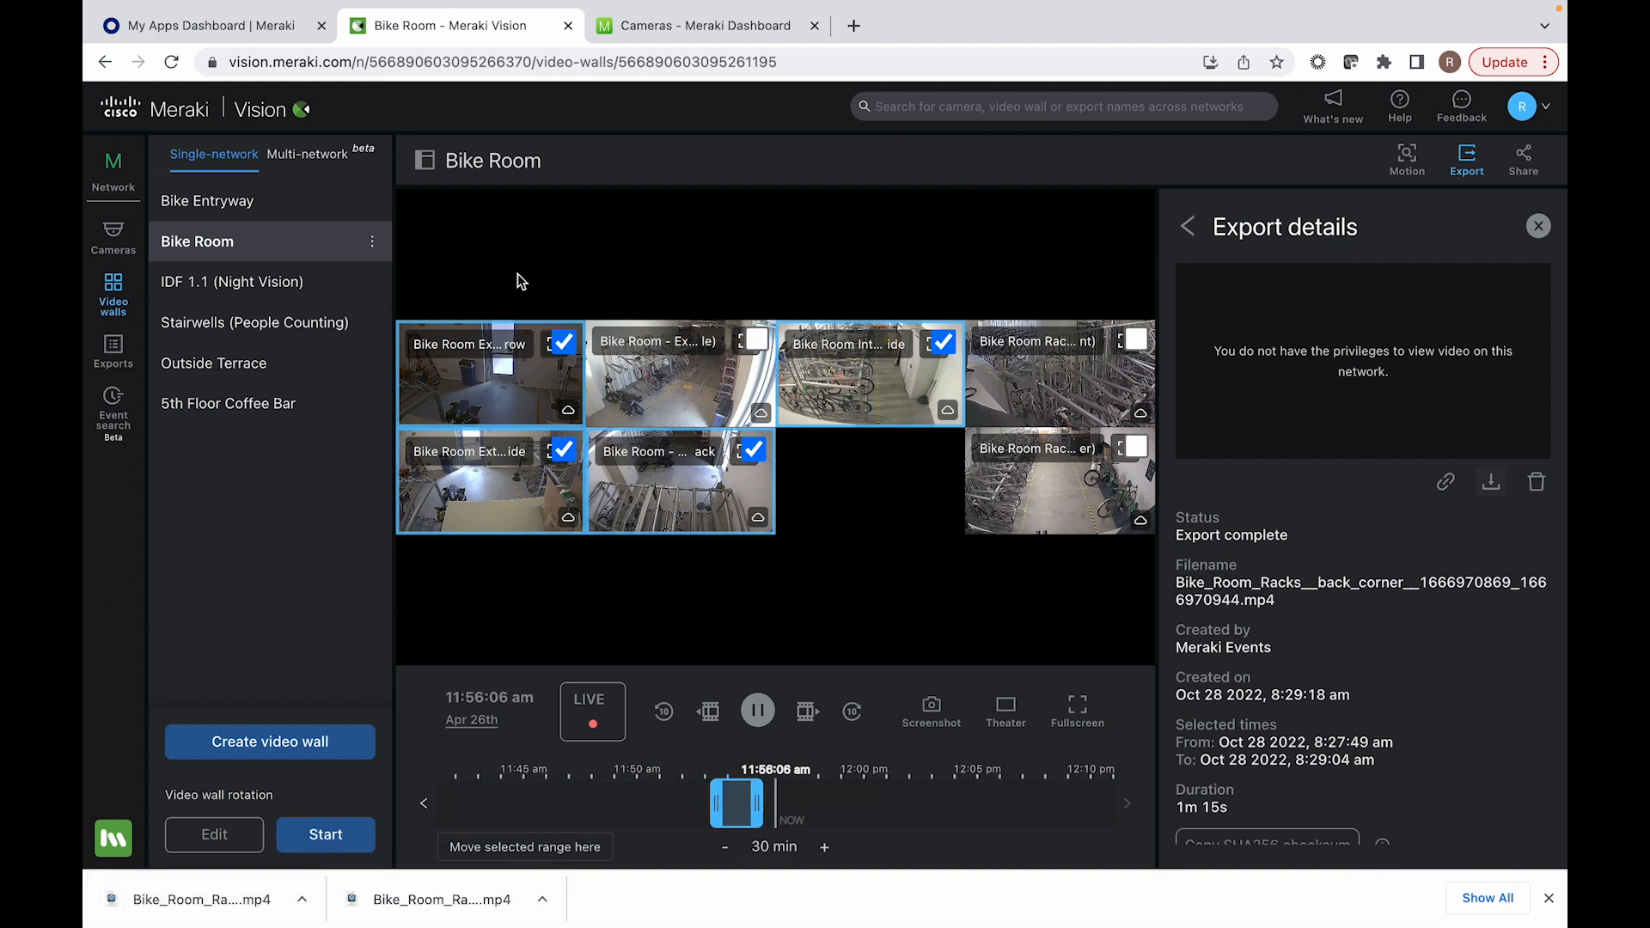
# Step: Review the network's exports list, return to the camera view, and switch to the Cameras page in the Meraki Dashboard
pyautogui.click(101, 363)
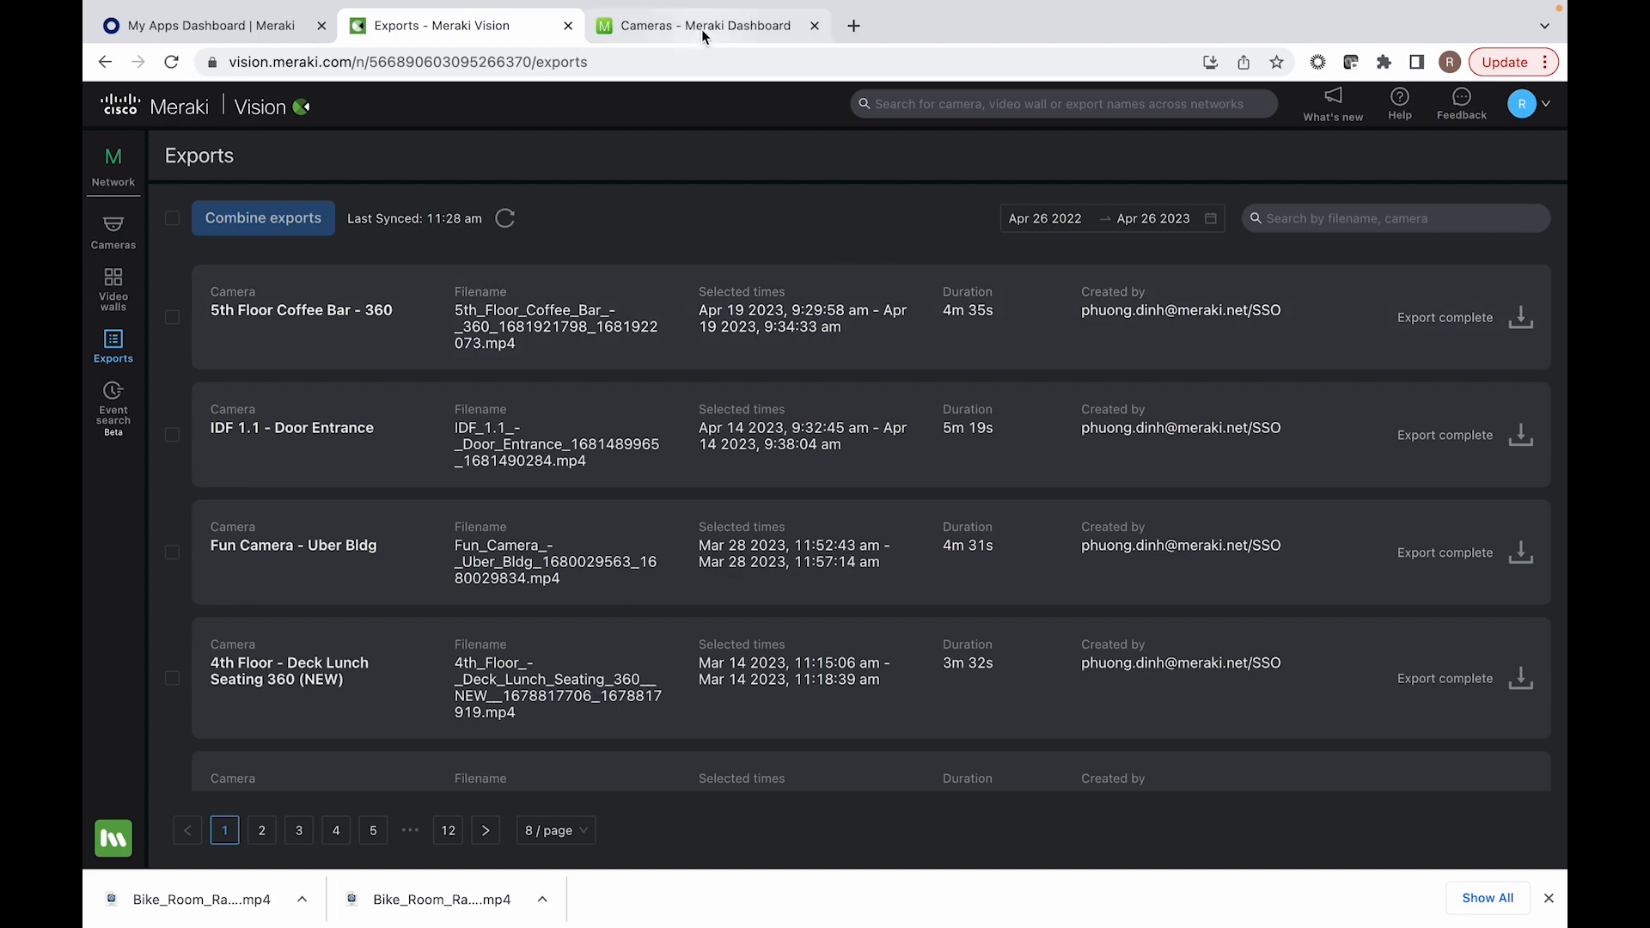
pyautogui.click(113, 236)
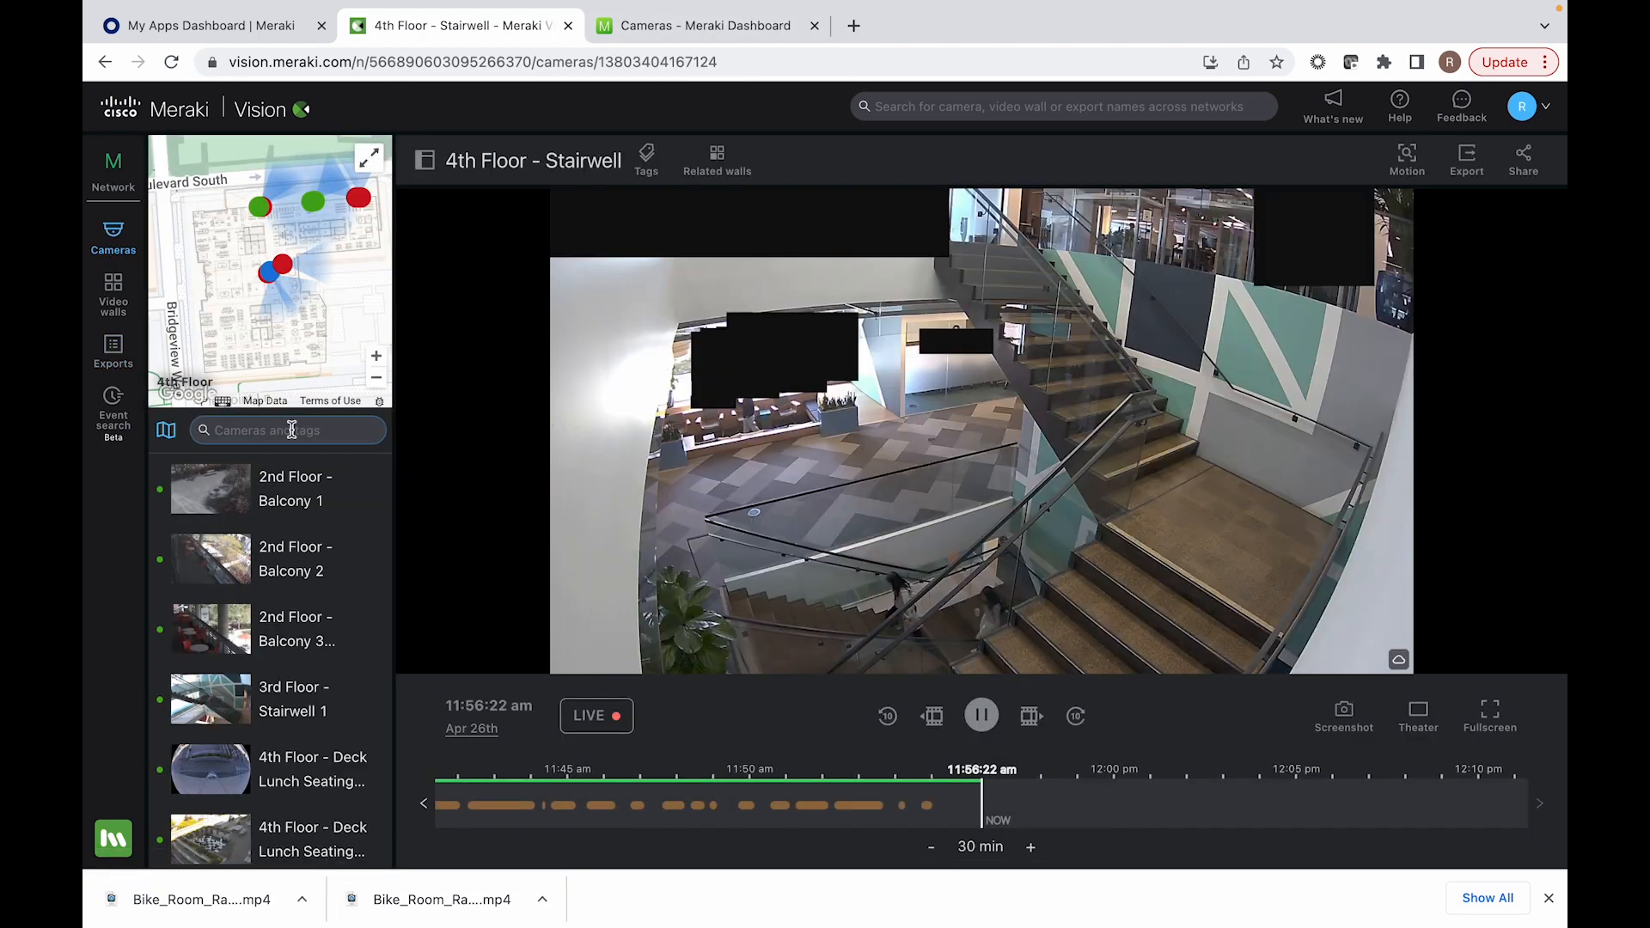
pyautogui.click(632, 34)
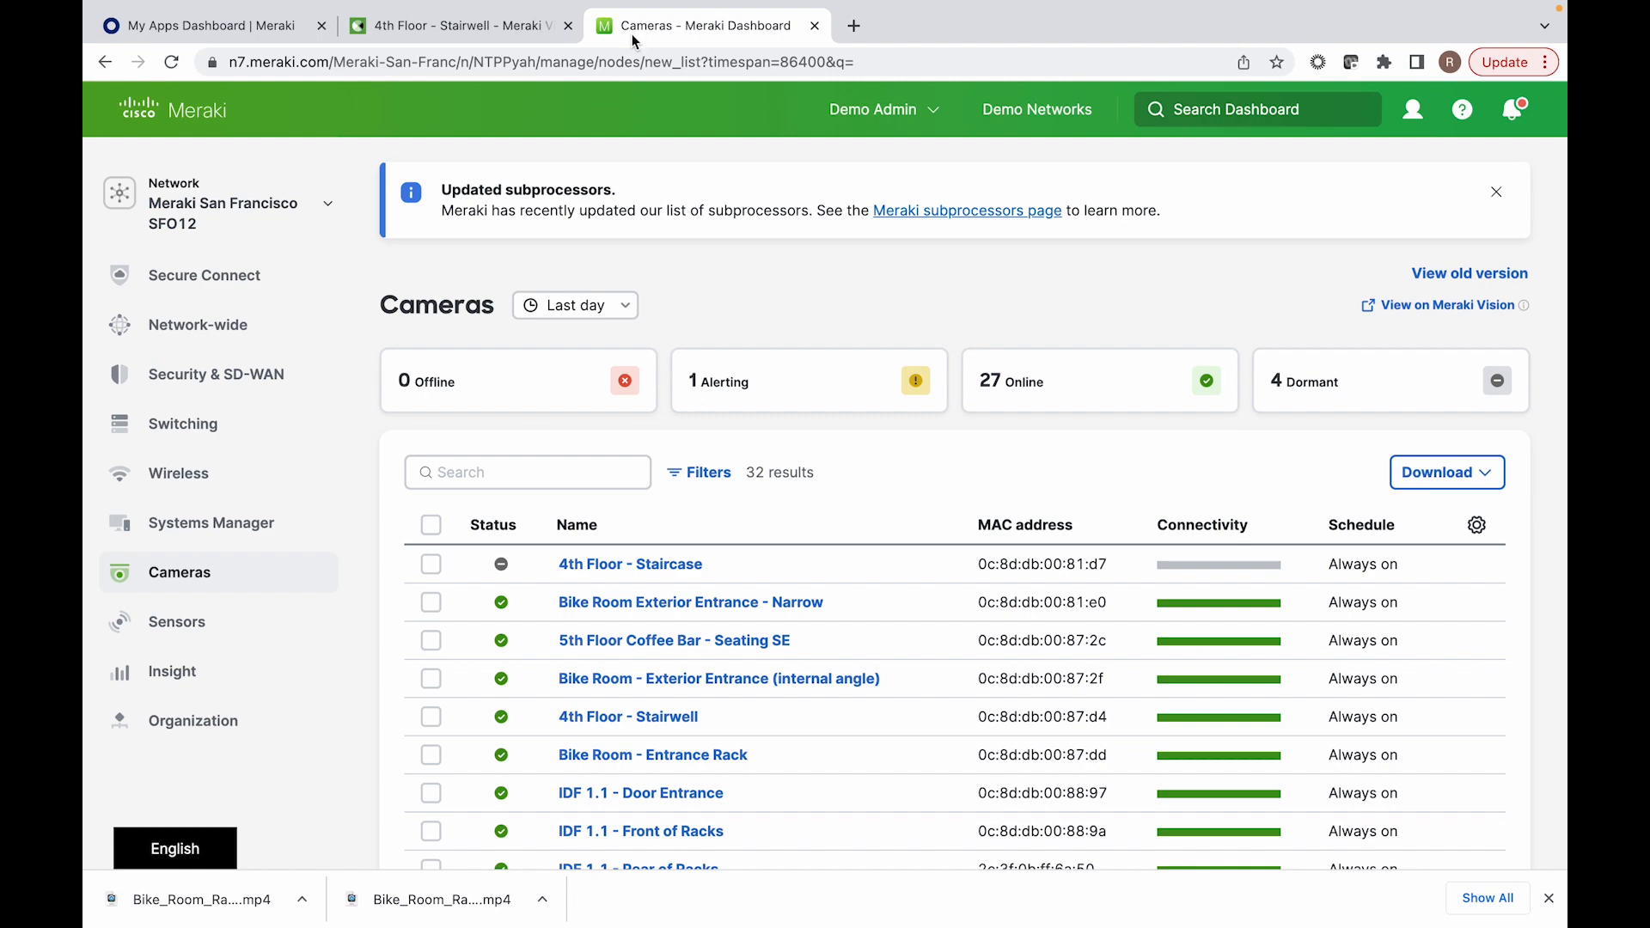
# Step: Look over the network's camera list and the other product sections, comparing it with the 4th Floor - Stairwell view in Meraki Vision
pyautogui.scroll(-3, 1007, 371)
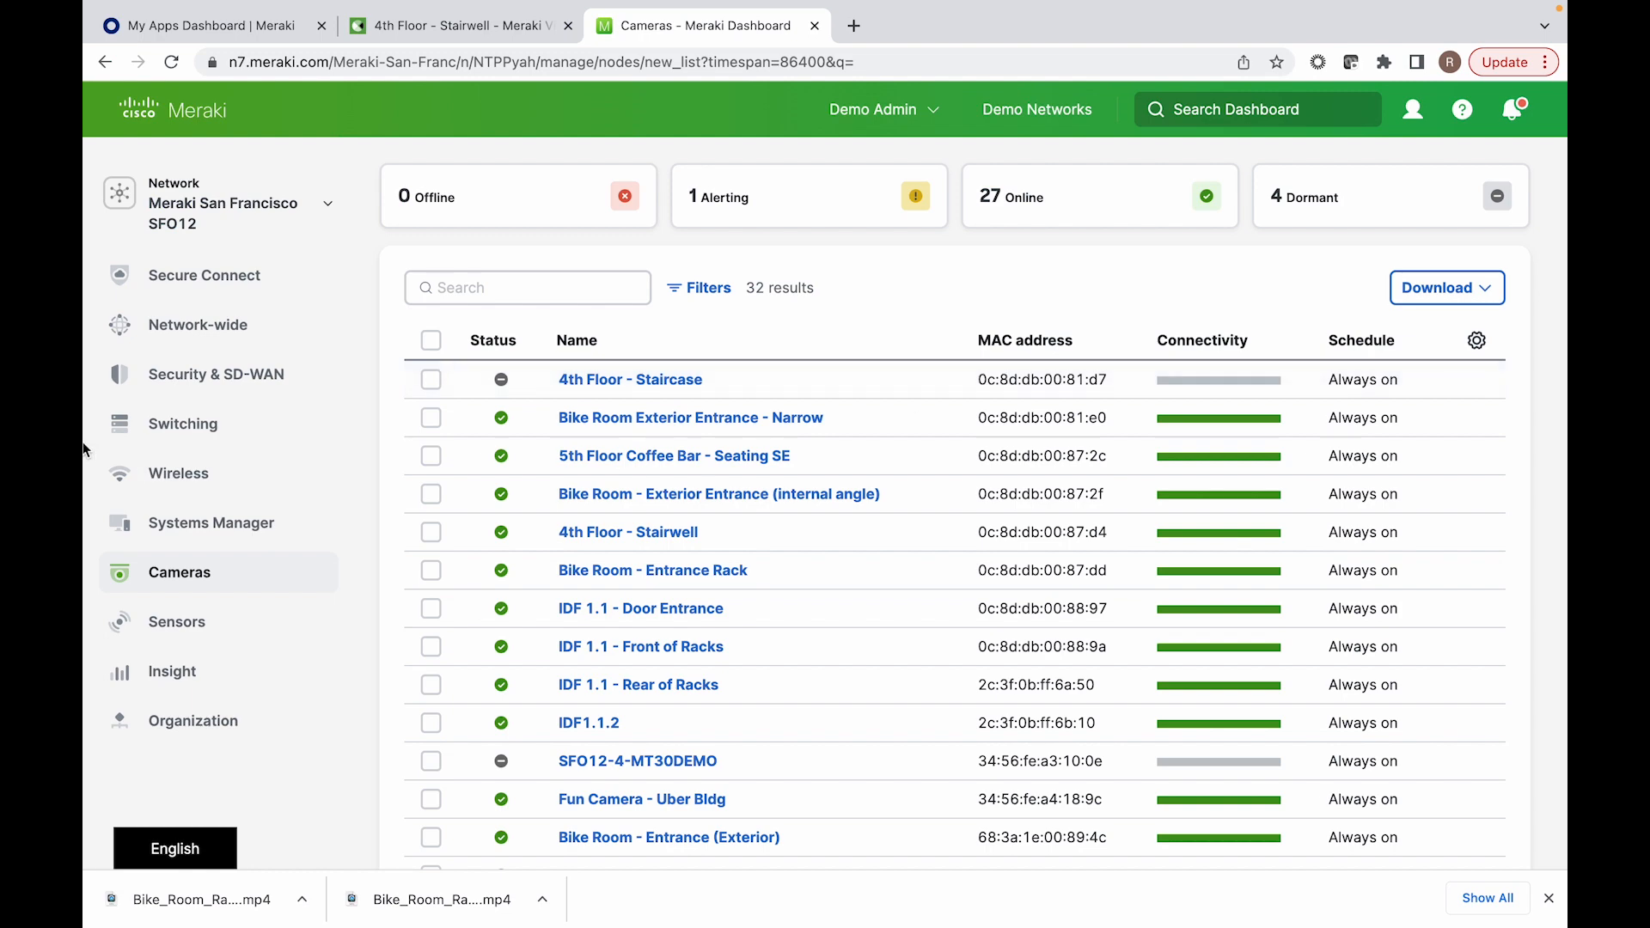
pyautogui.moveTo(215, 347)
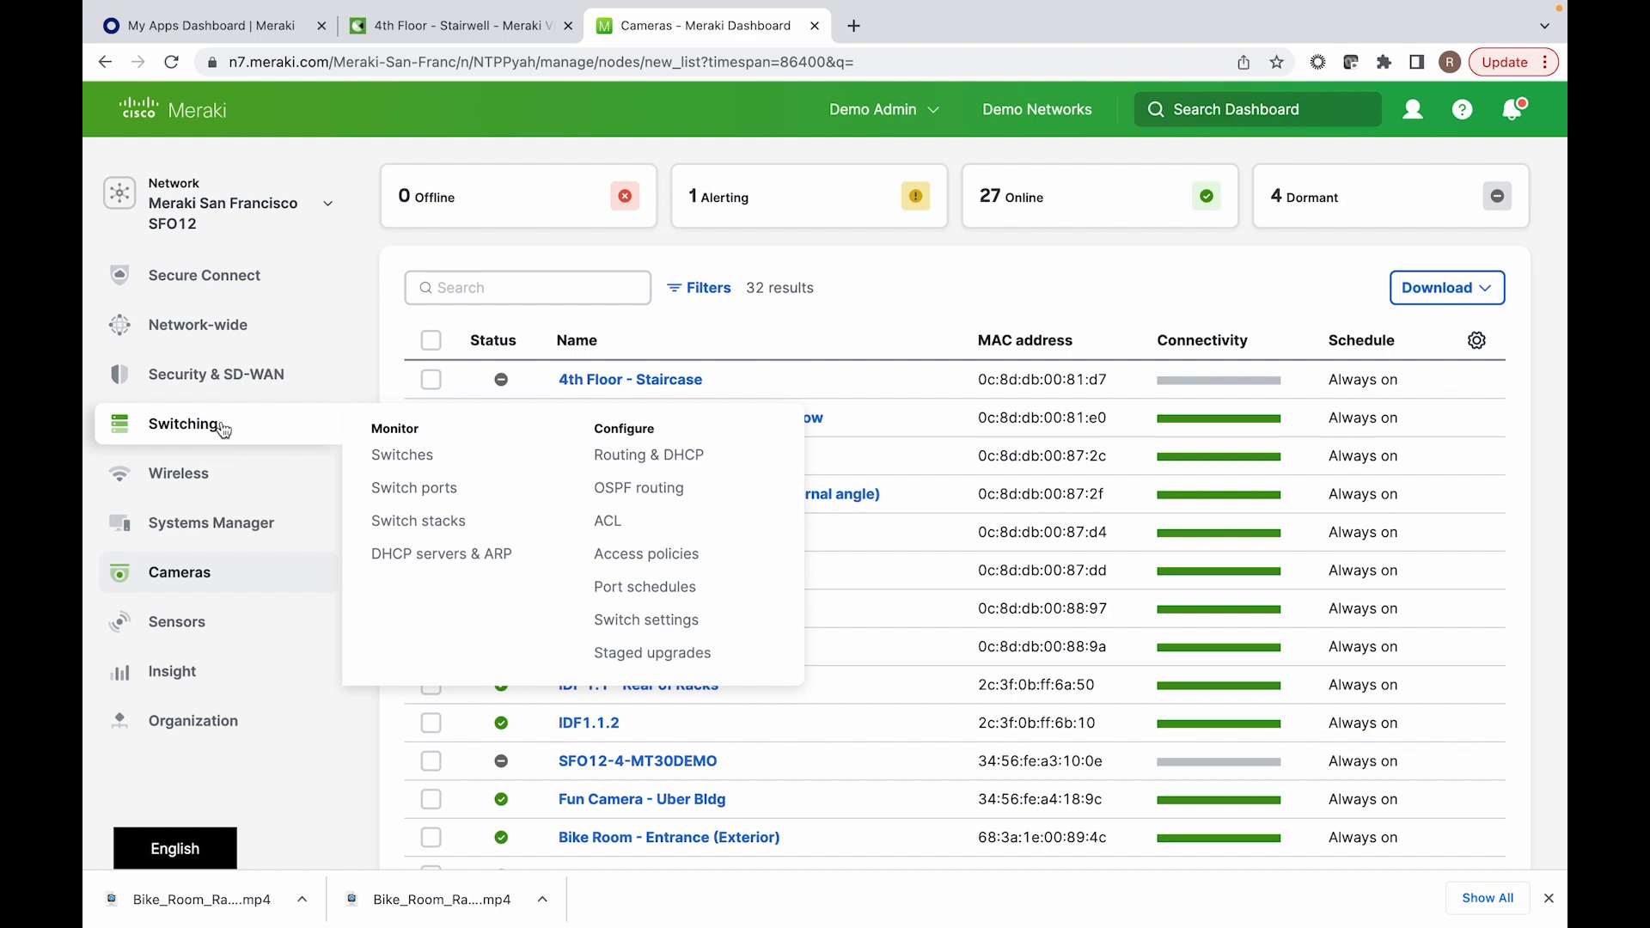
pyautogui.moveTo(181, 589)
pyautogui.moveTo(177, 632)
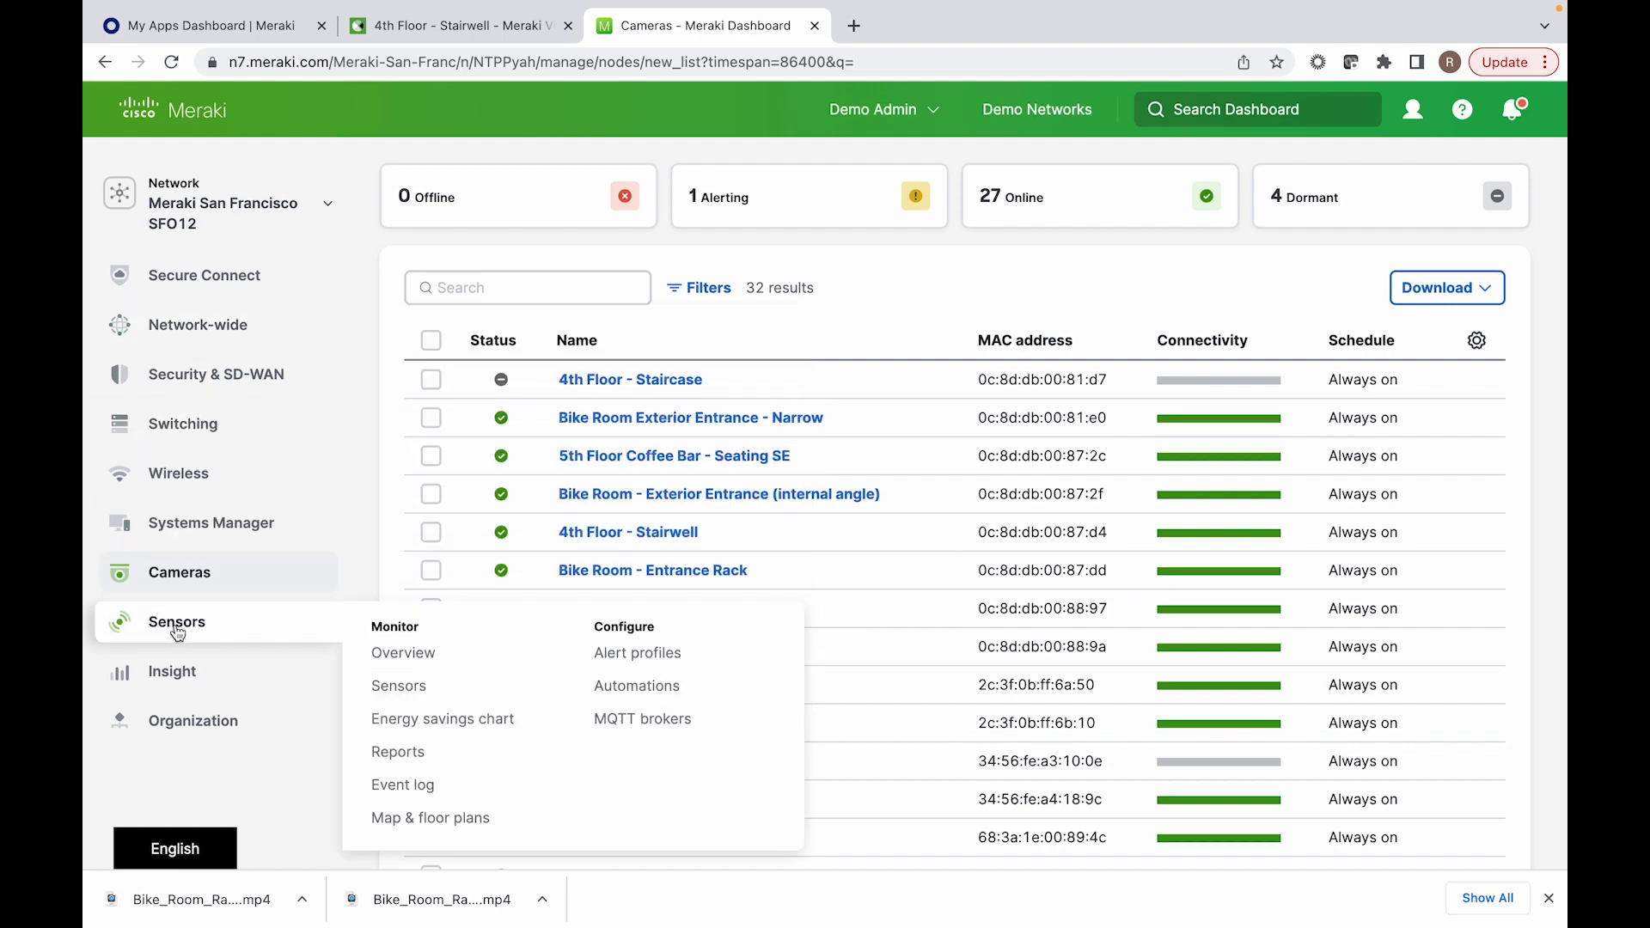
pyautogui.moveTo(221, 489)
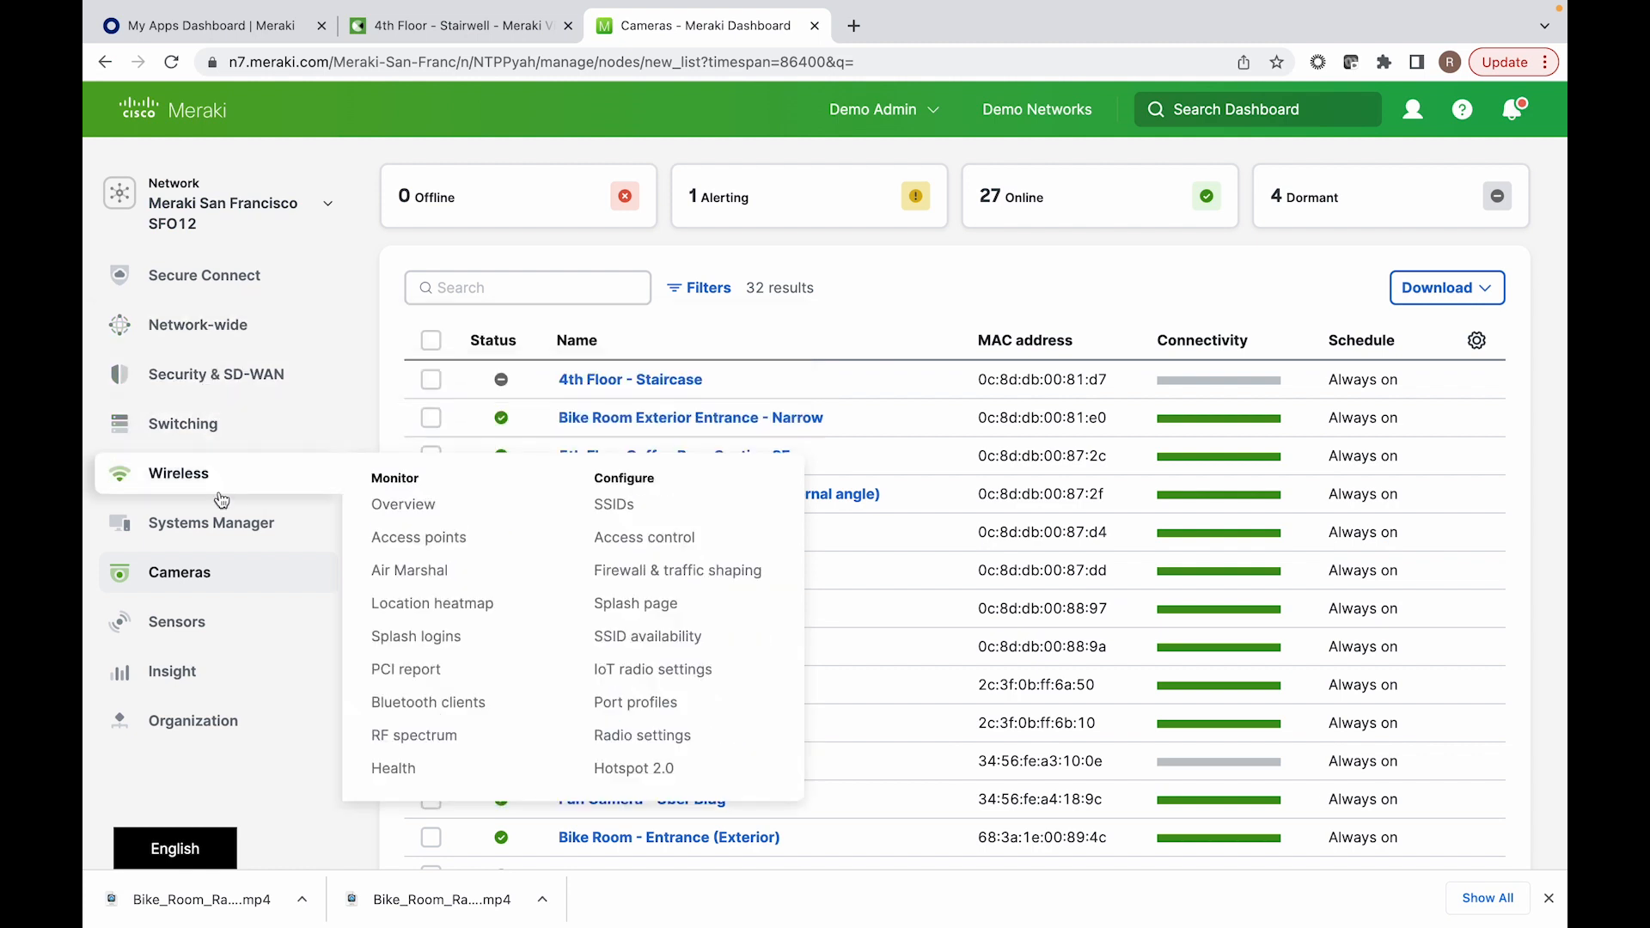
pyautogui.moveTo(247, 631)
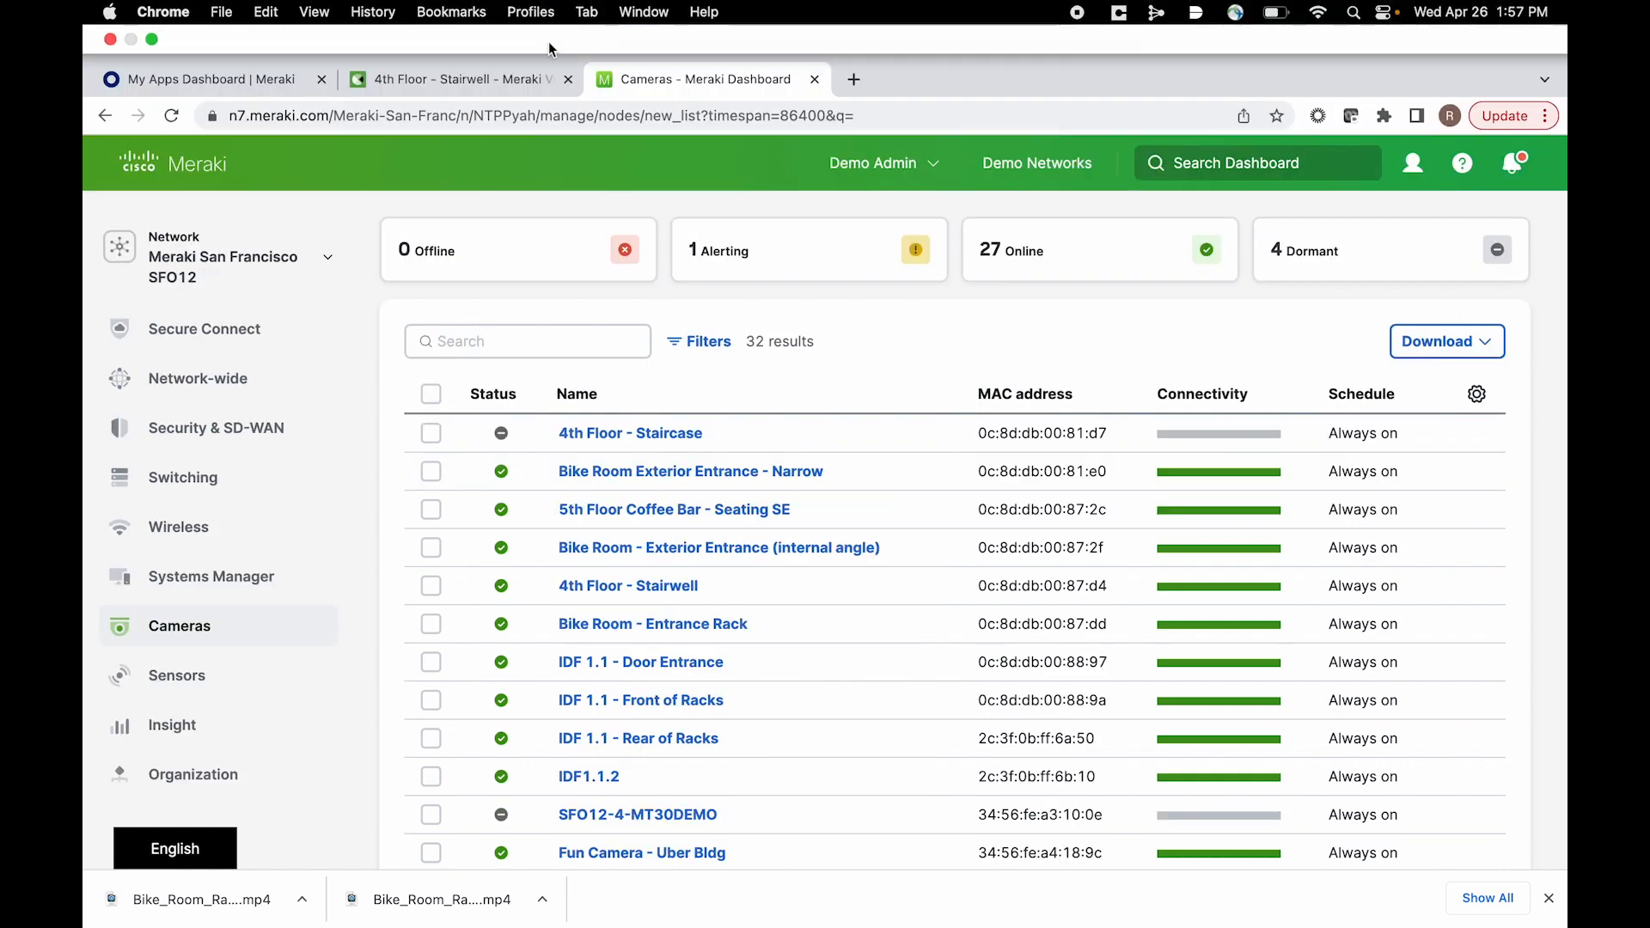
pyautogui.click(473, 79)
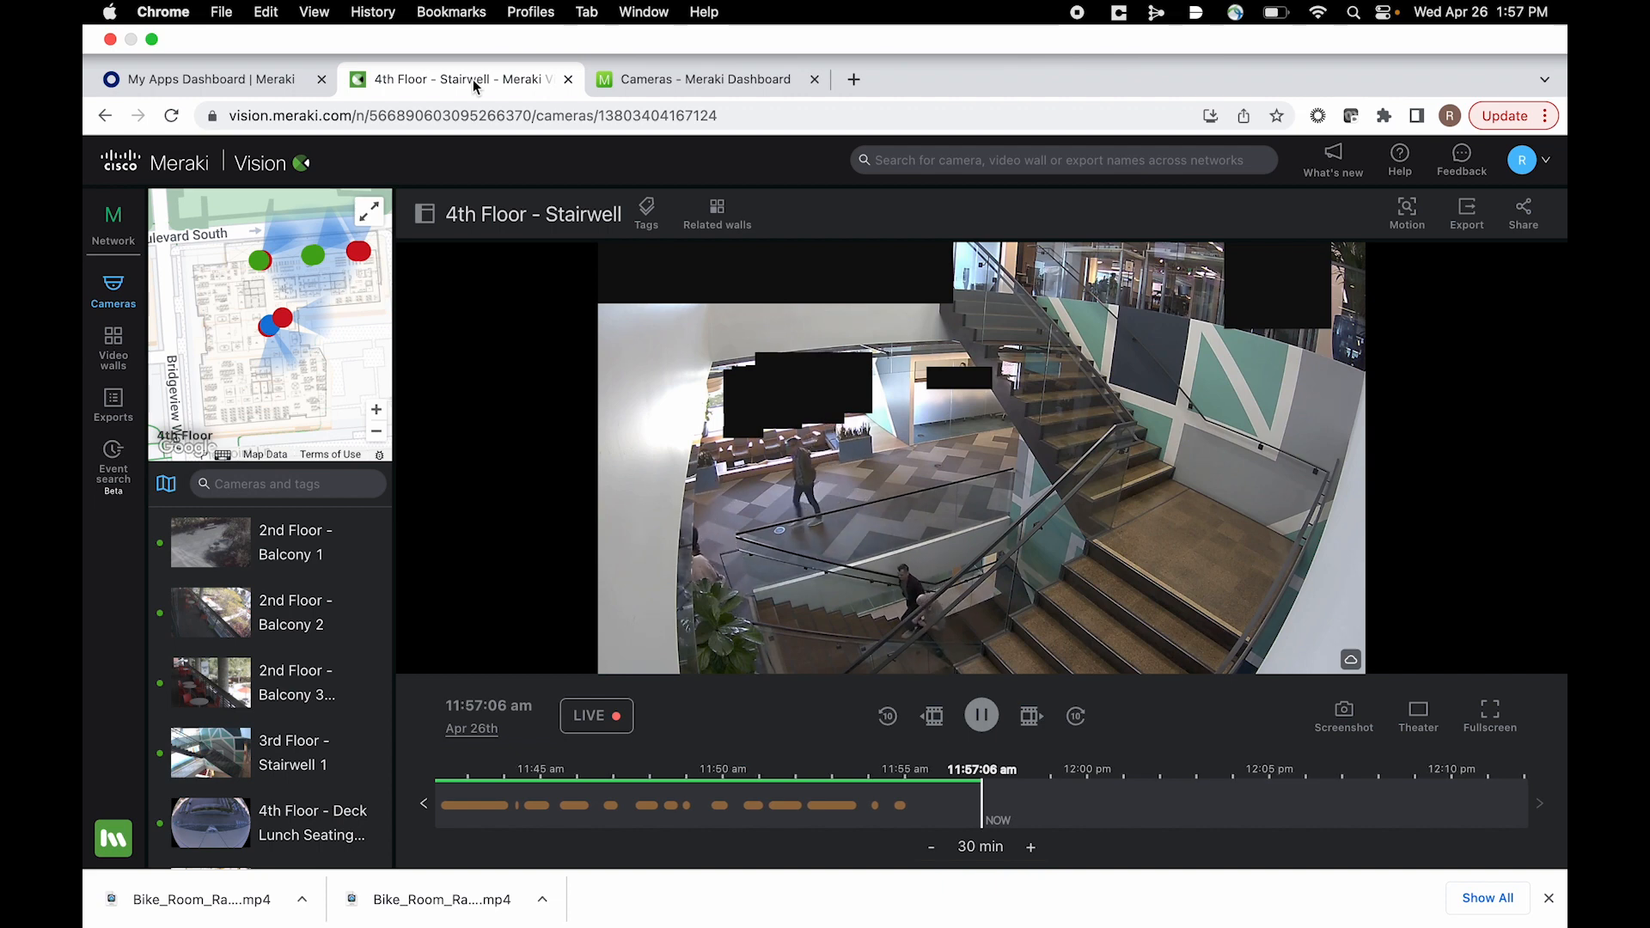
pyautogui.click(726, 83)
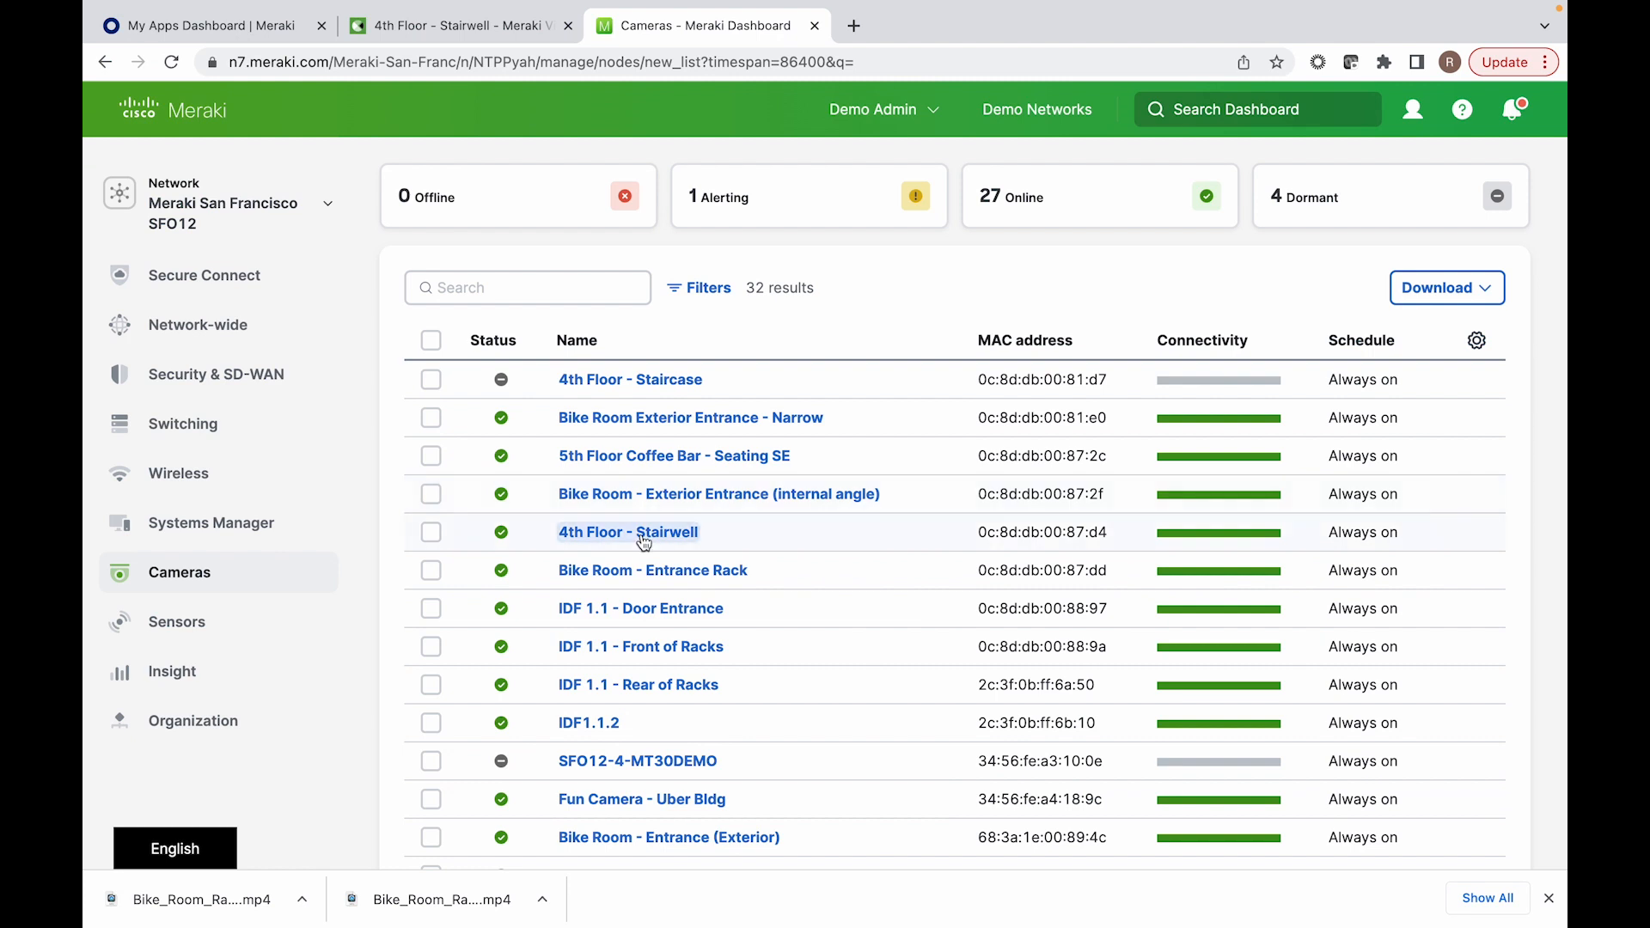
# Step: Open the 4th Floor - Stairwell camera's network details and view the raw CDP/LLDP data of its connected switch port
pyautogui.click(636, 533)
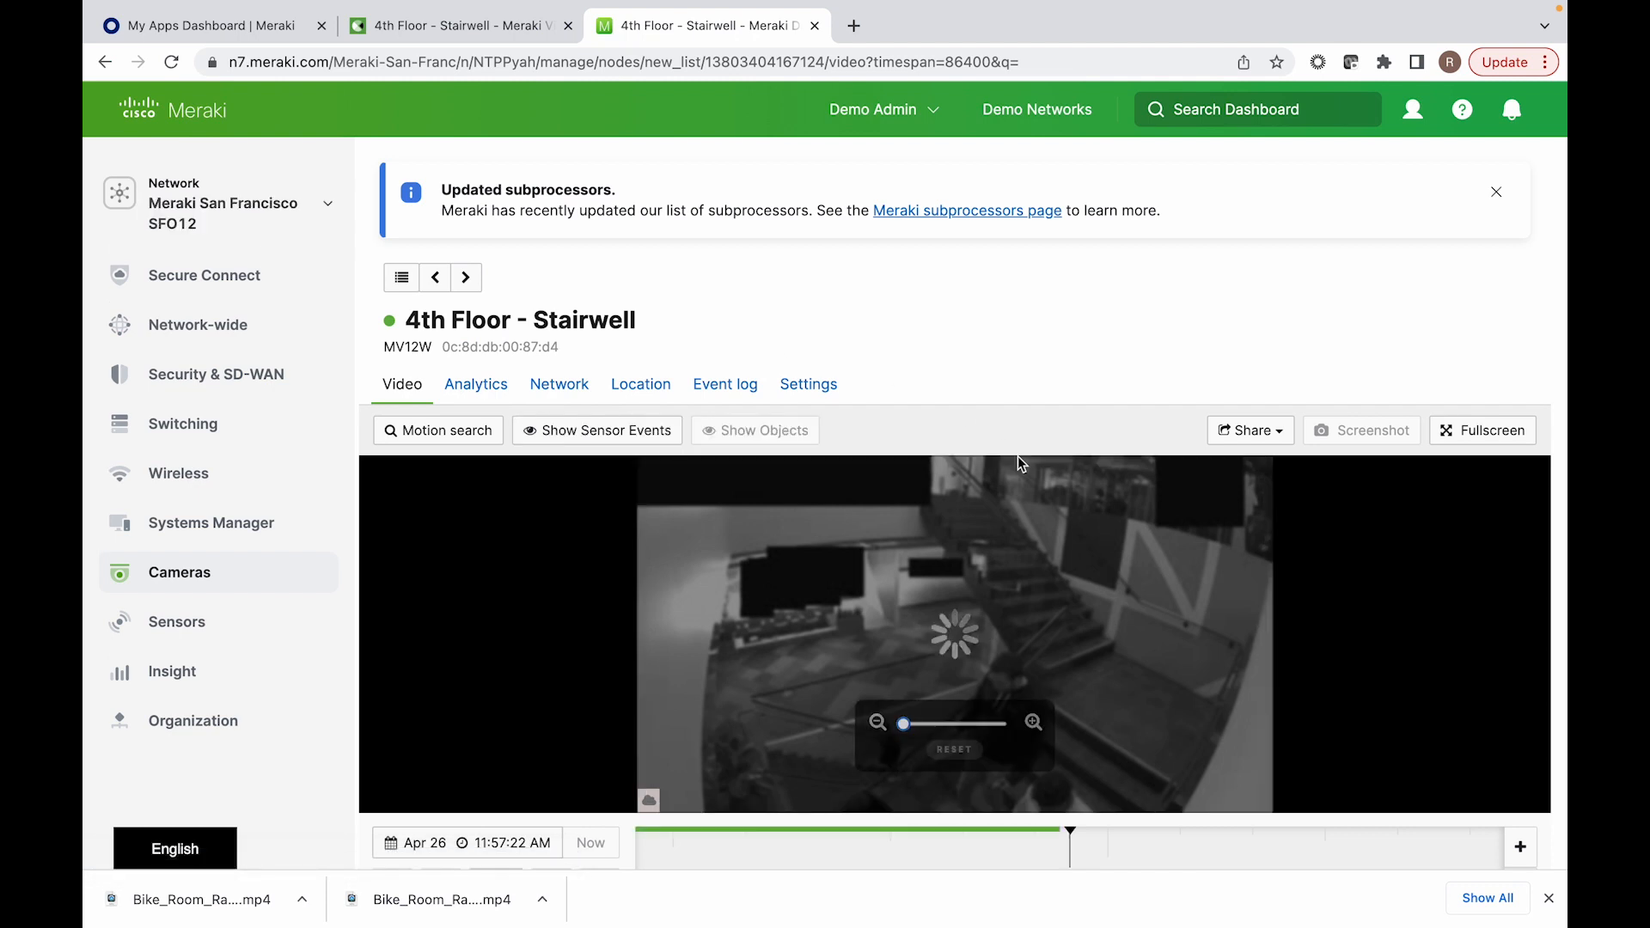
pyautogui.scroll(-2, 976, 304)
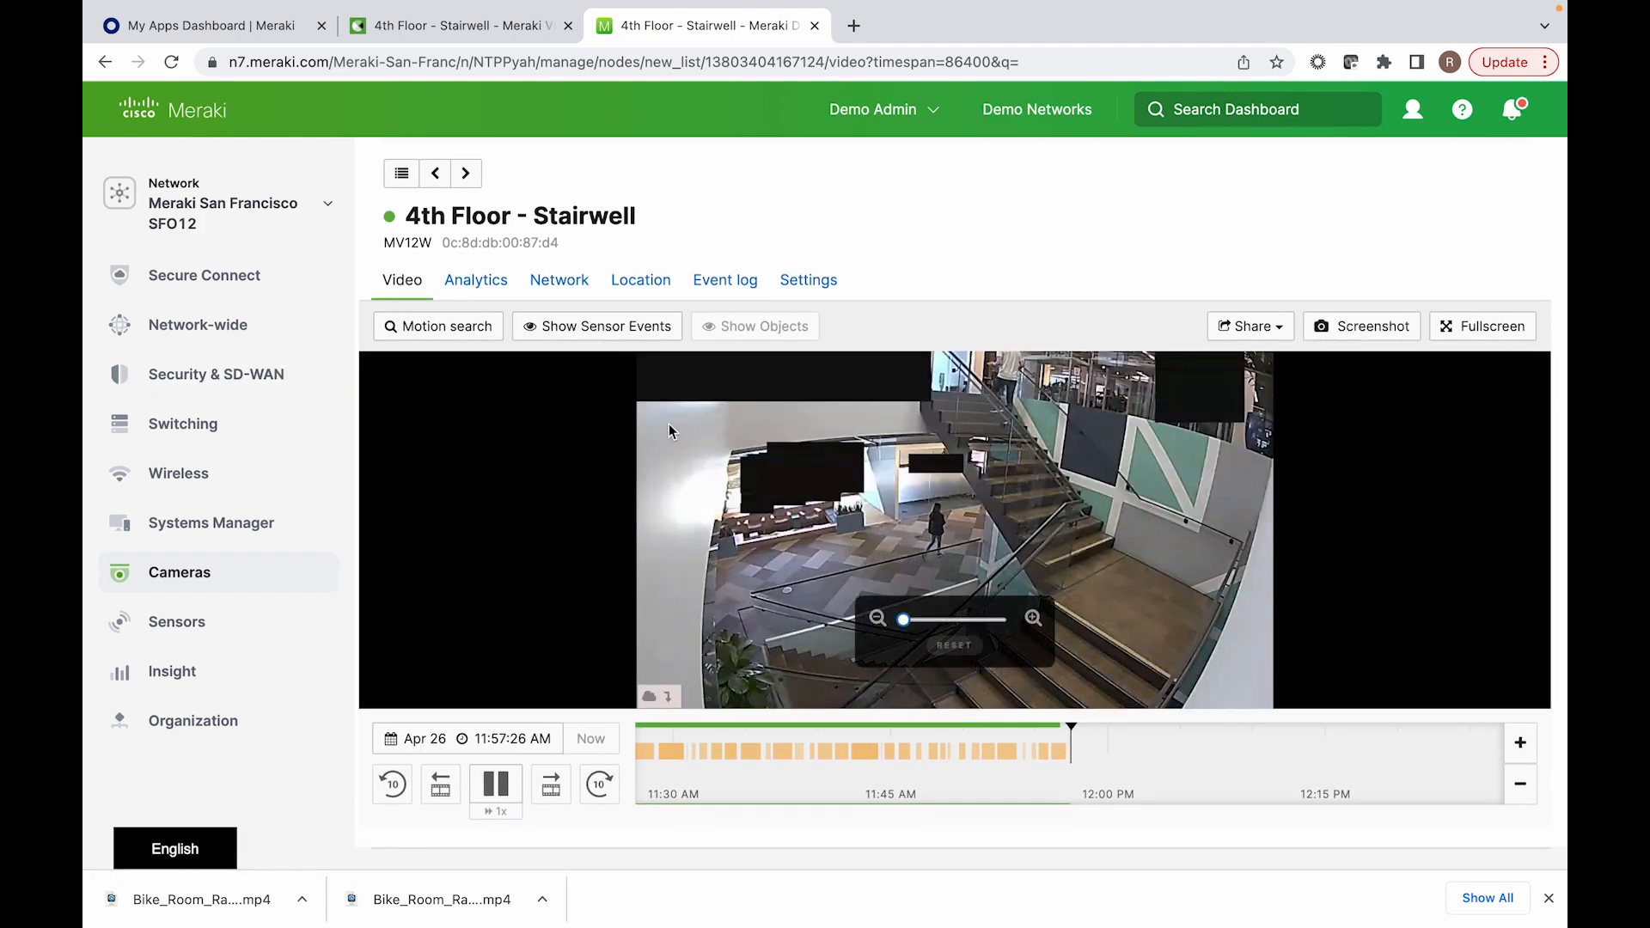
pyautogui.click(565, 282)
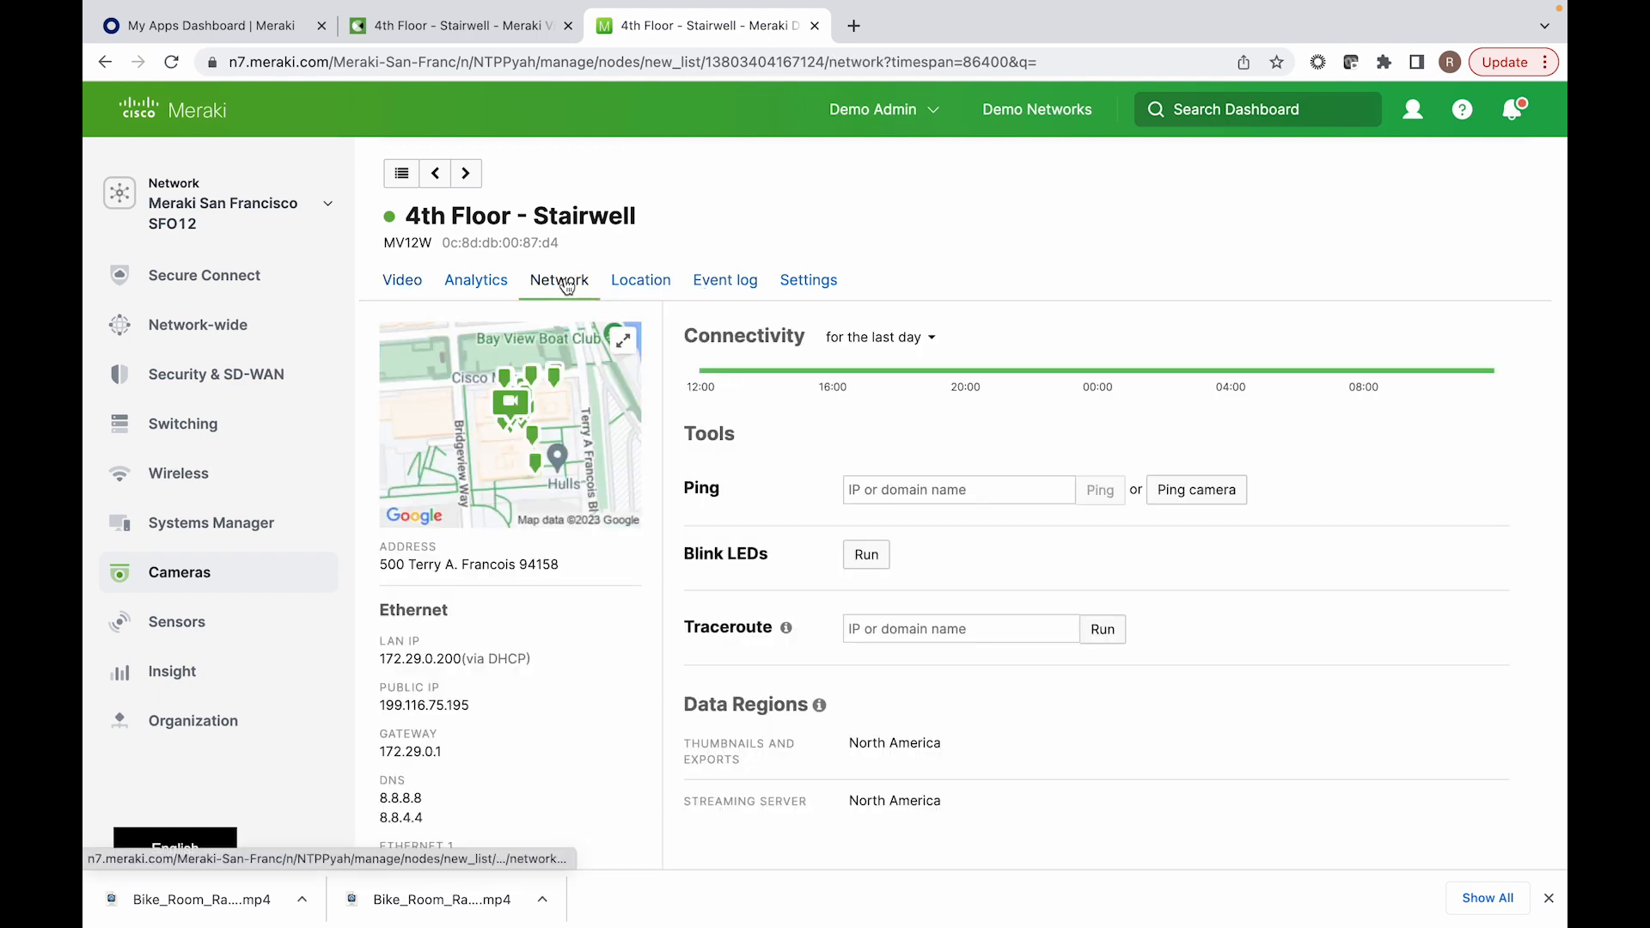
pyautogui.scroll(-1, 1004, 434)
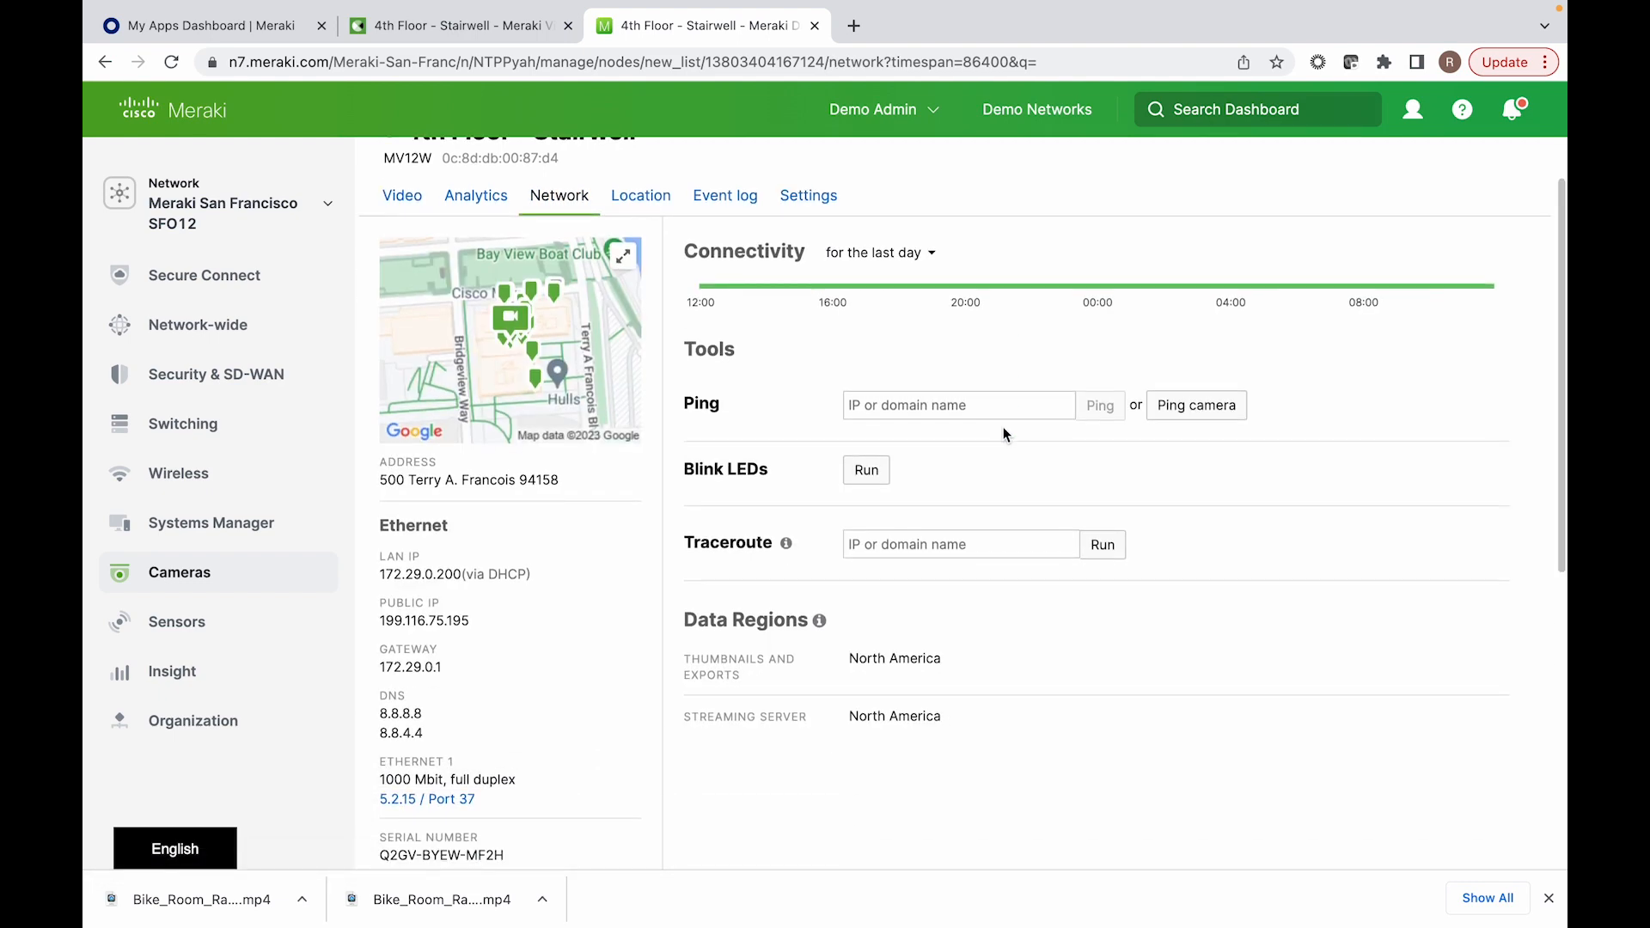
pyautogui.moveTo(779, 610)
pyautogui.scroll(-1, 778, 611)
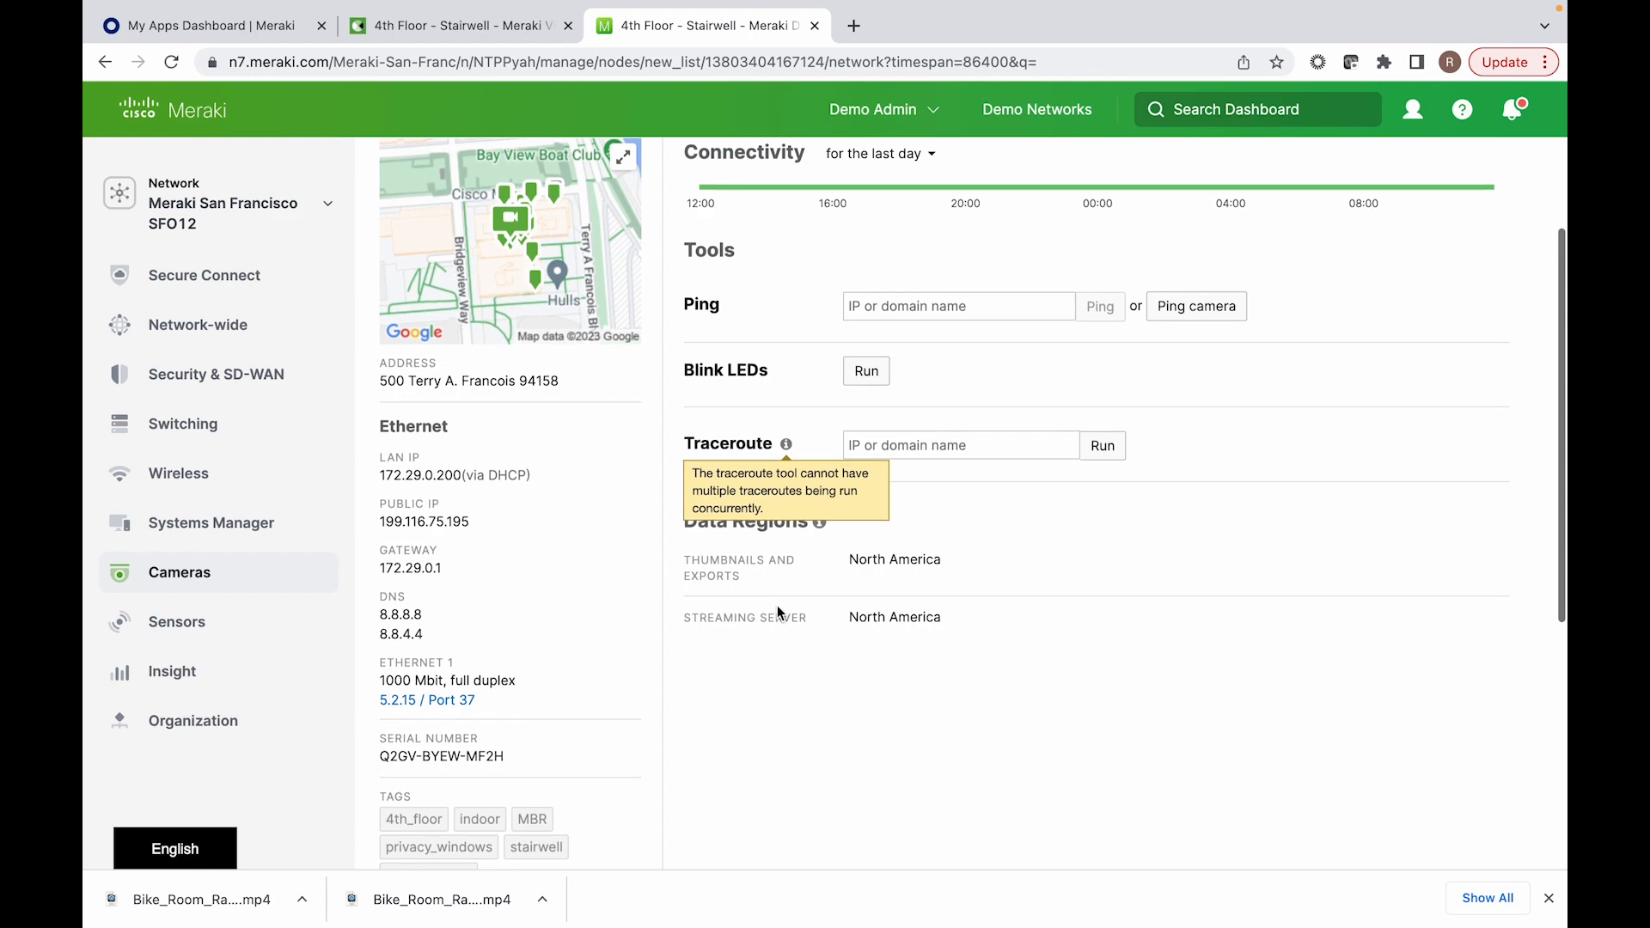
pyautogui.click(456, 722)
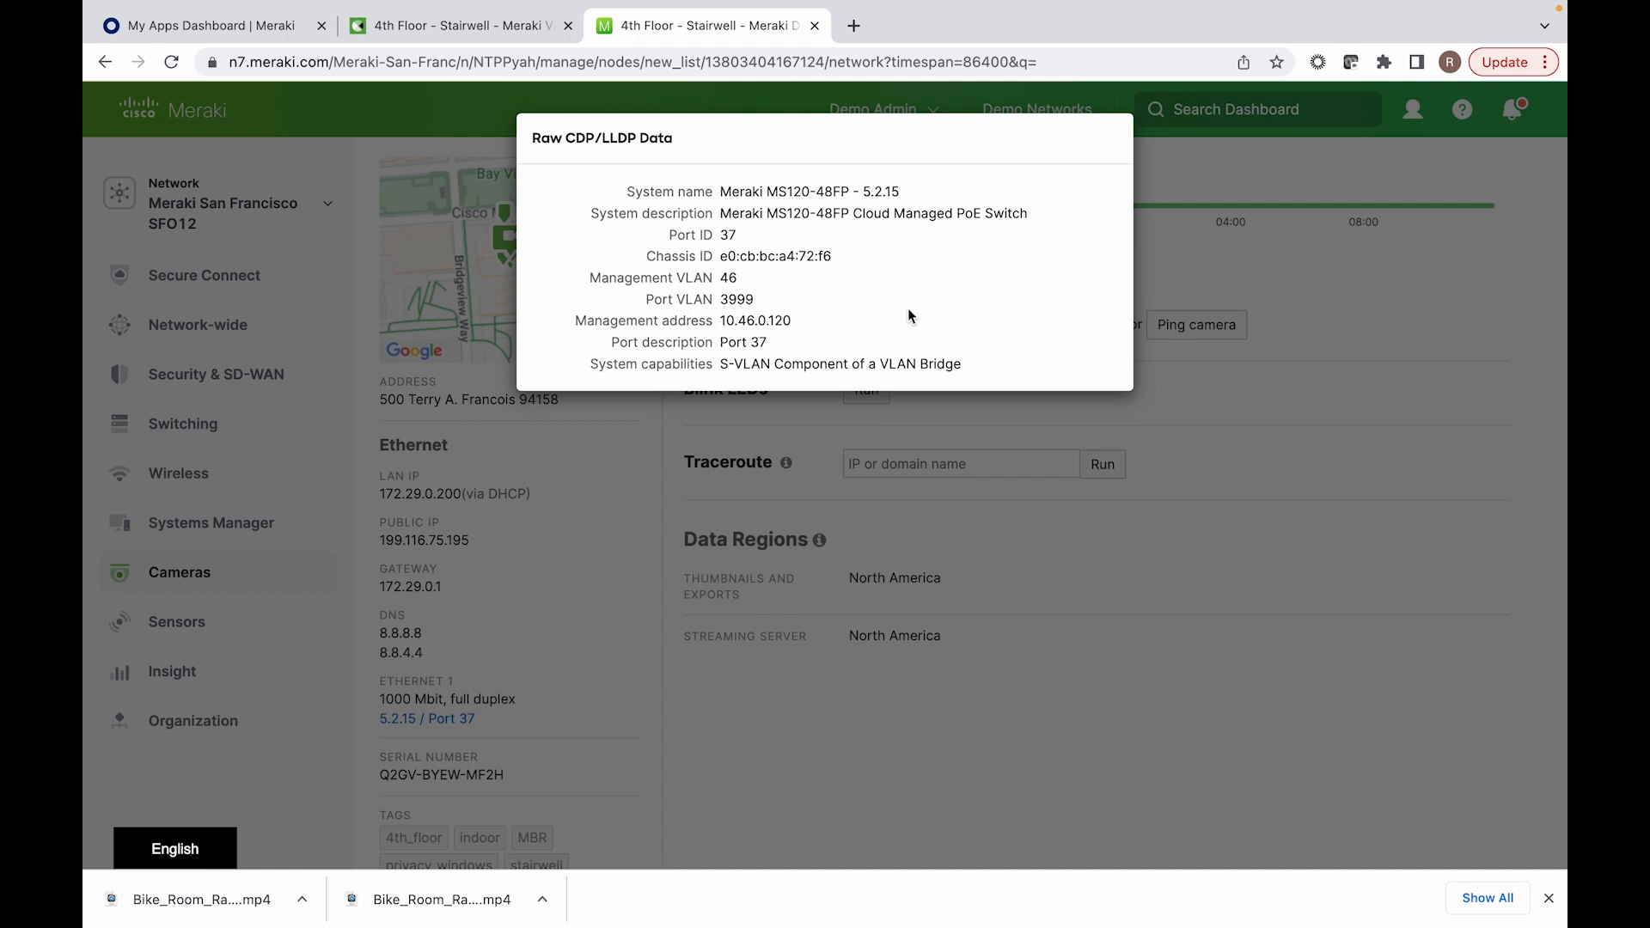
pyautogui.click(949, 595)
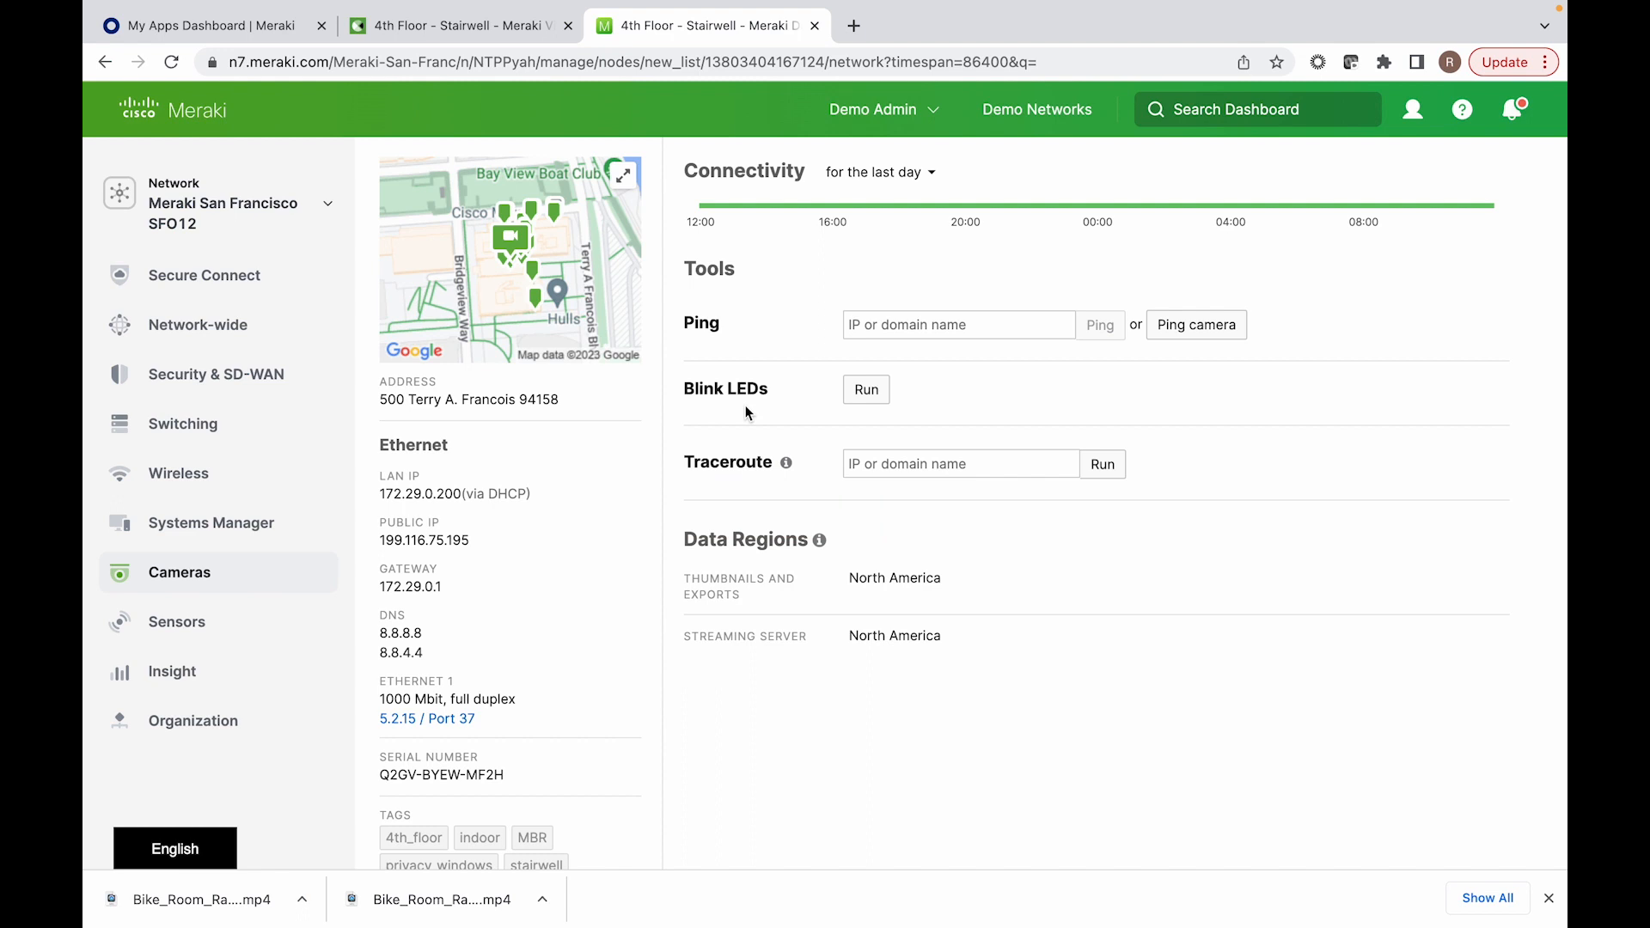
# Step: Open the 4th Floor - Stairwell camera's quality and retention settings and review the recording and retention options
pyautogui.scroll(3, 1008, 483)
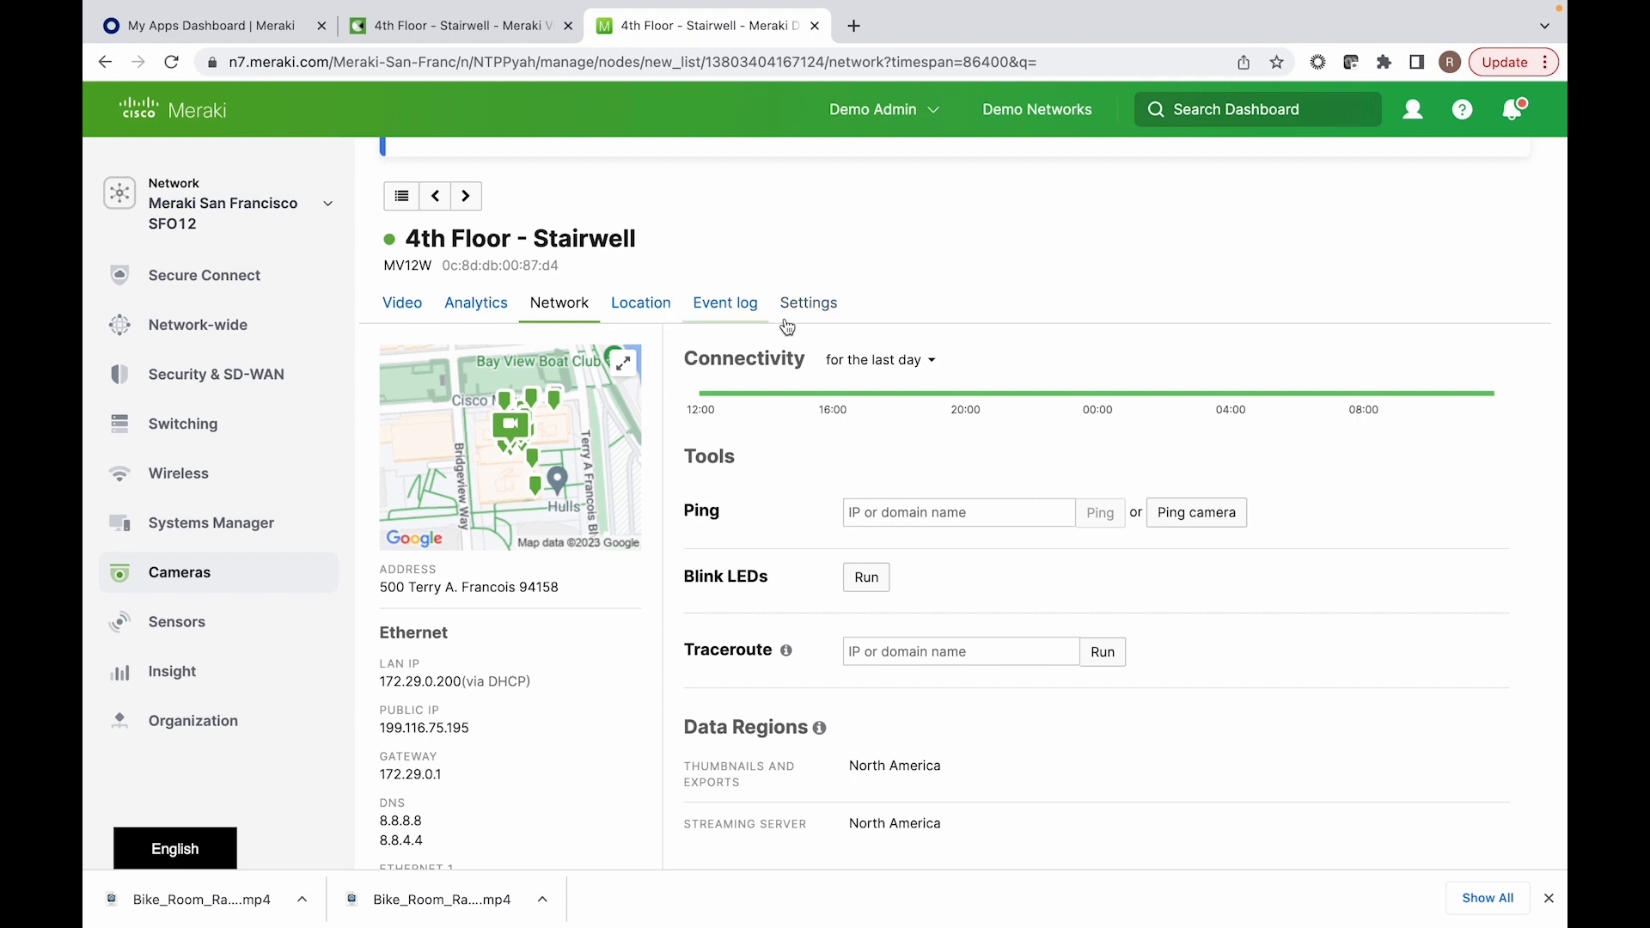
pyautogui.click(808, 305)
pyautogui.click(789, 353)
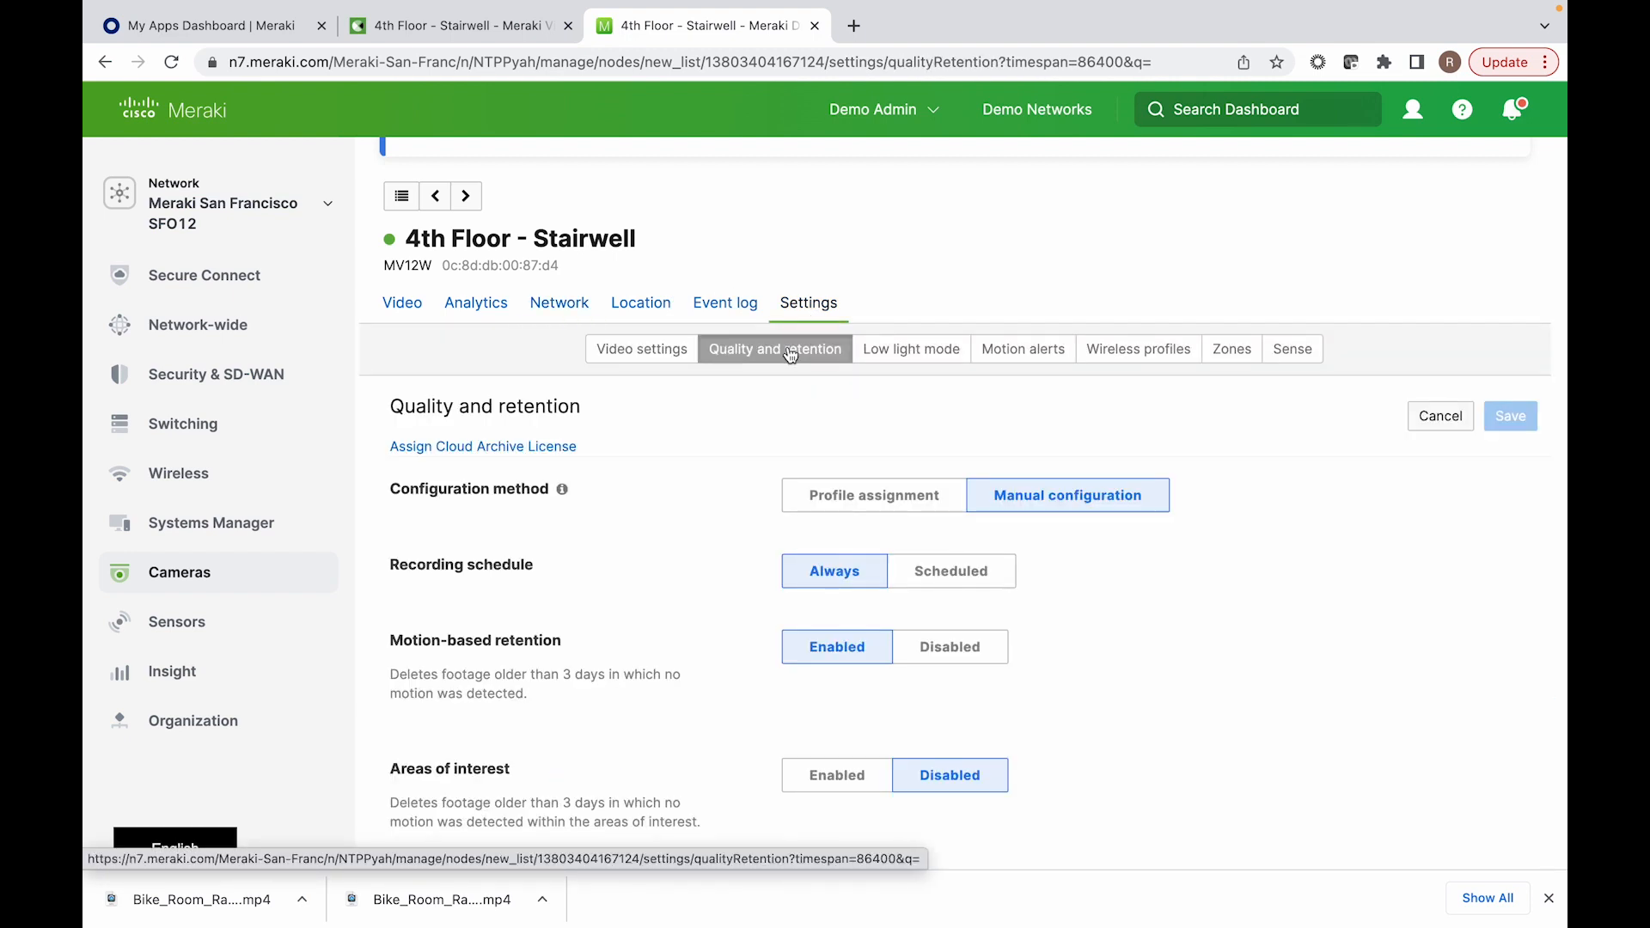
pyautogui.scroll(-2, 791, 355)
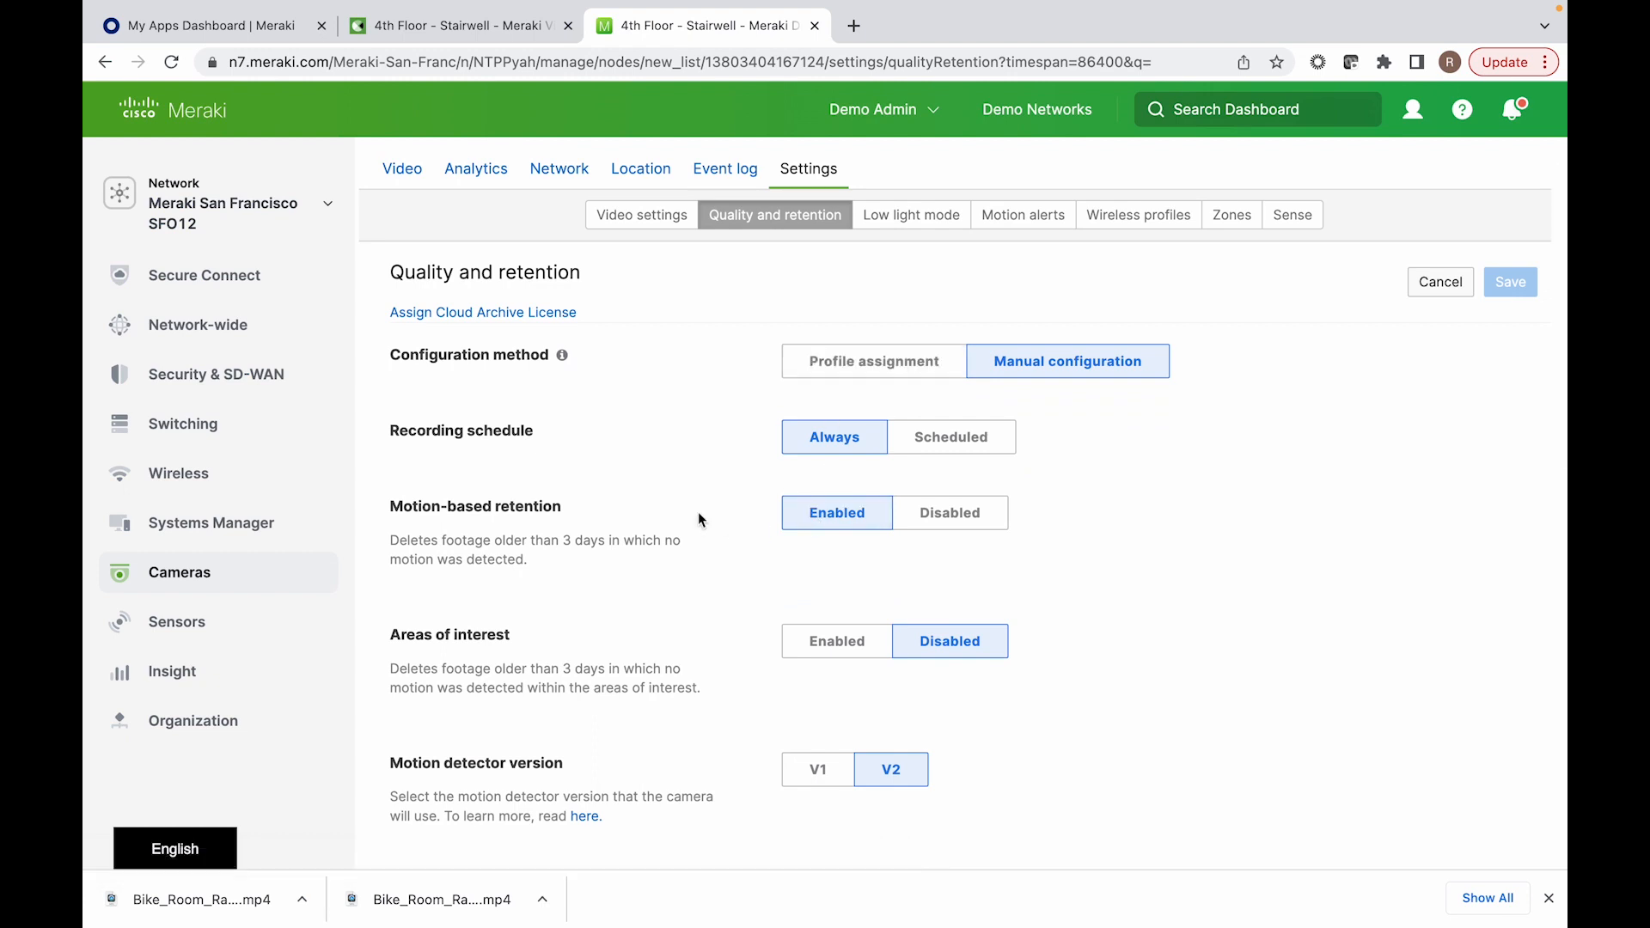
pyautogui.scroll(-3, 698, 516)
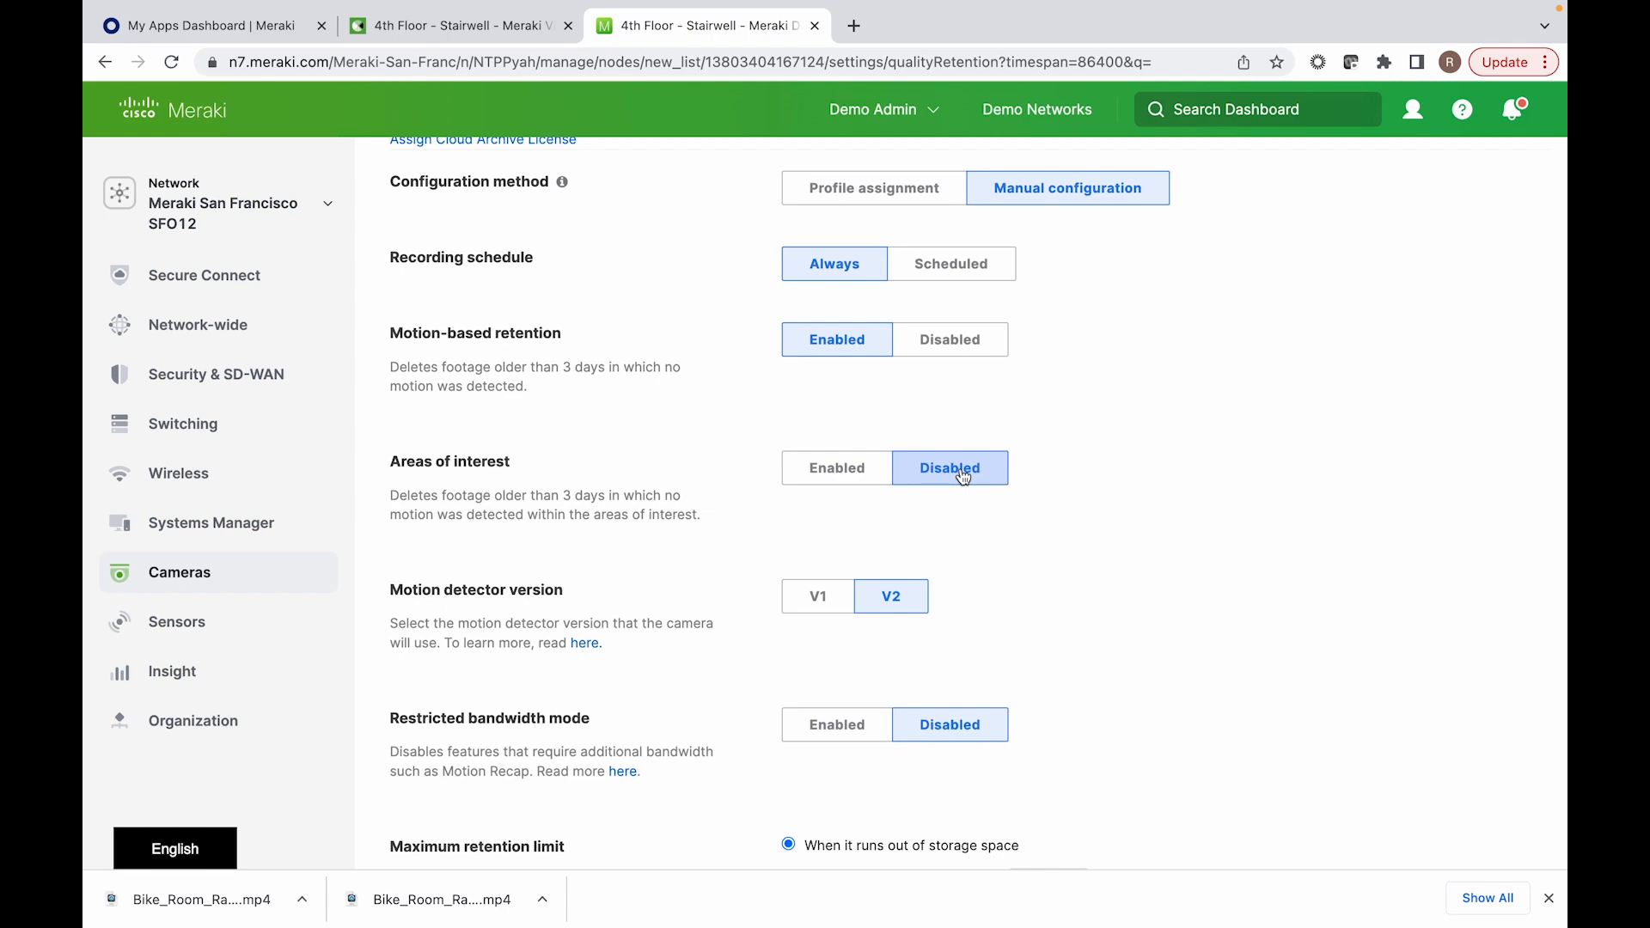
# Step: Disable motion-based retention for the 4th Floor - Stairwell camera
pyautogui.click(949, 340)
pyautogui.scroll(-3, 1263, 478)
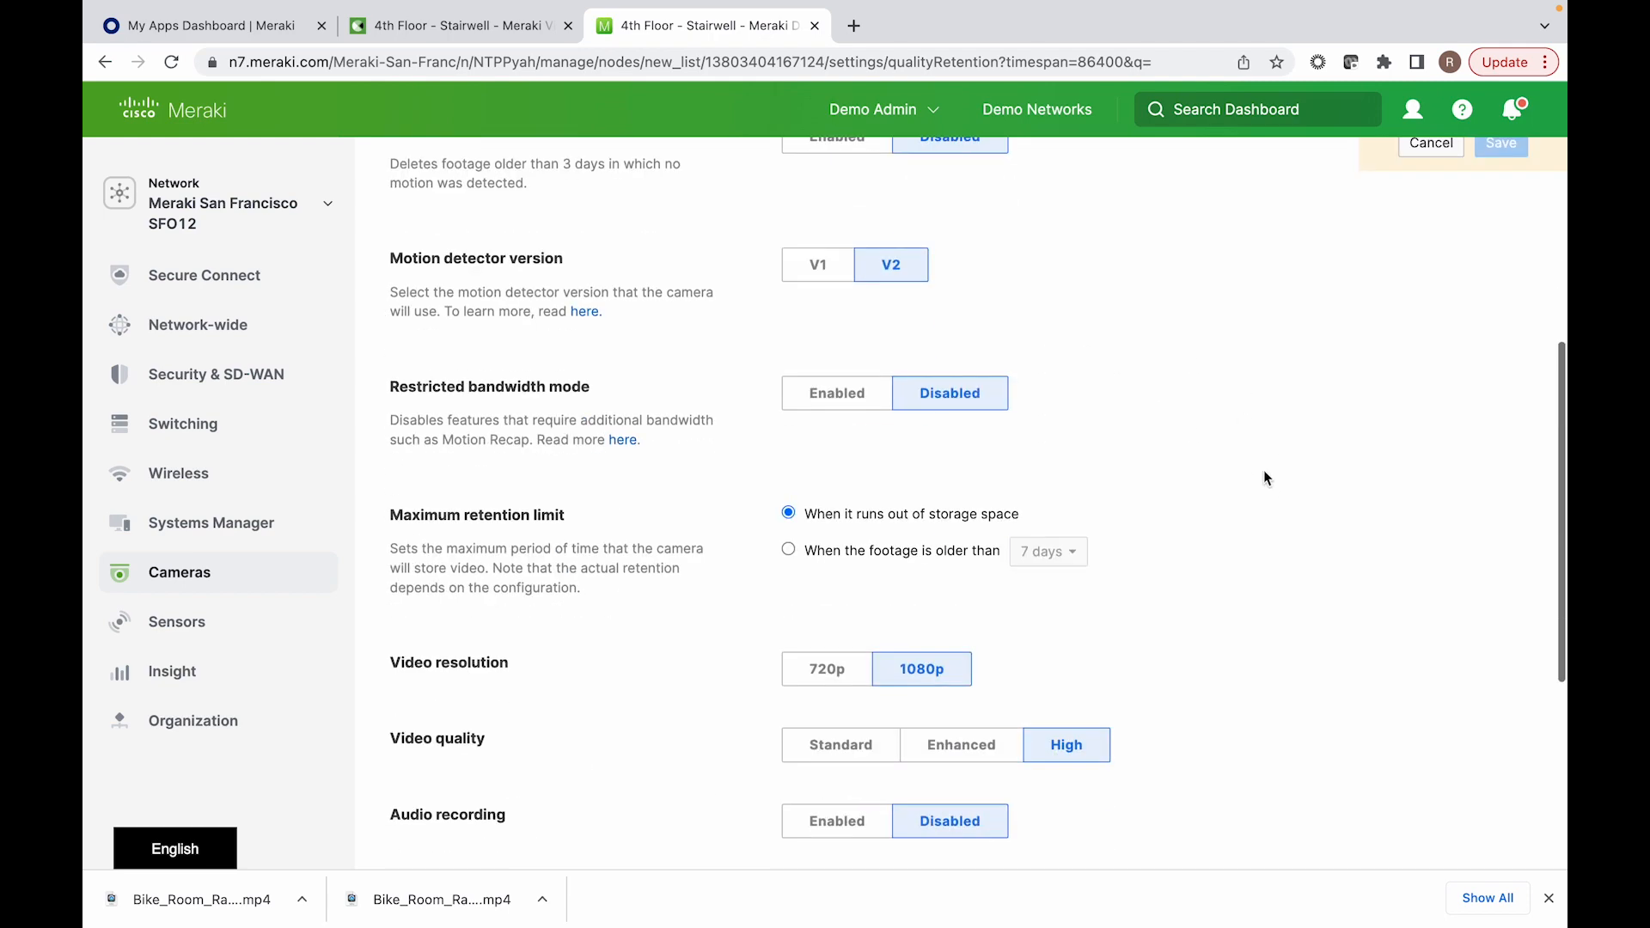
pyautogui.scroll(-3, 1131, 567)
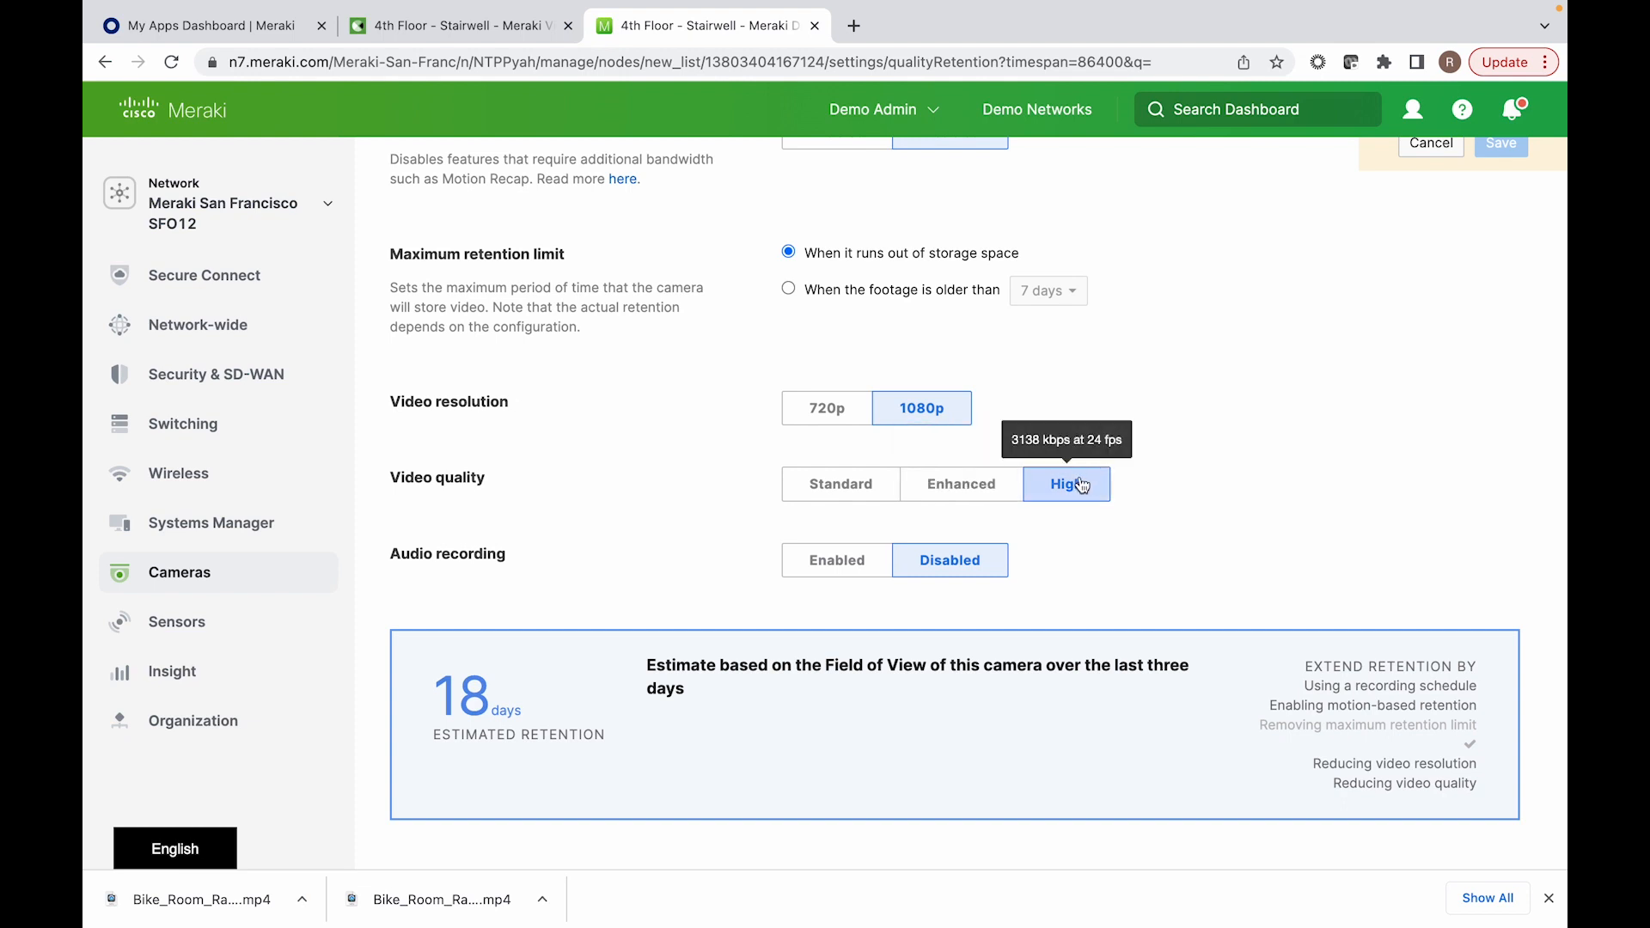
# Step: Try Enhanced and Standard video quality, switch the resolution to 720p to compare estimated retention, and return to 1080p
pyautogui.click(984, 499)
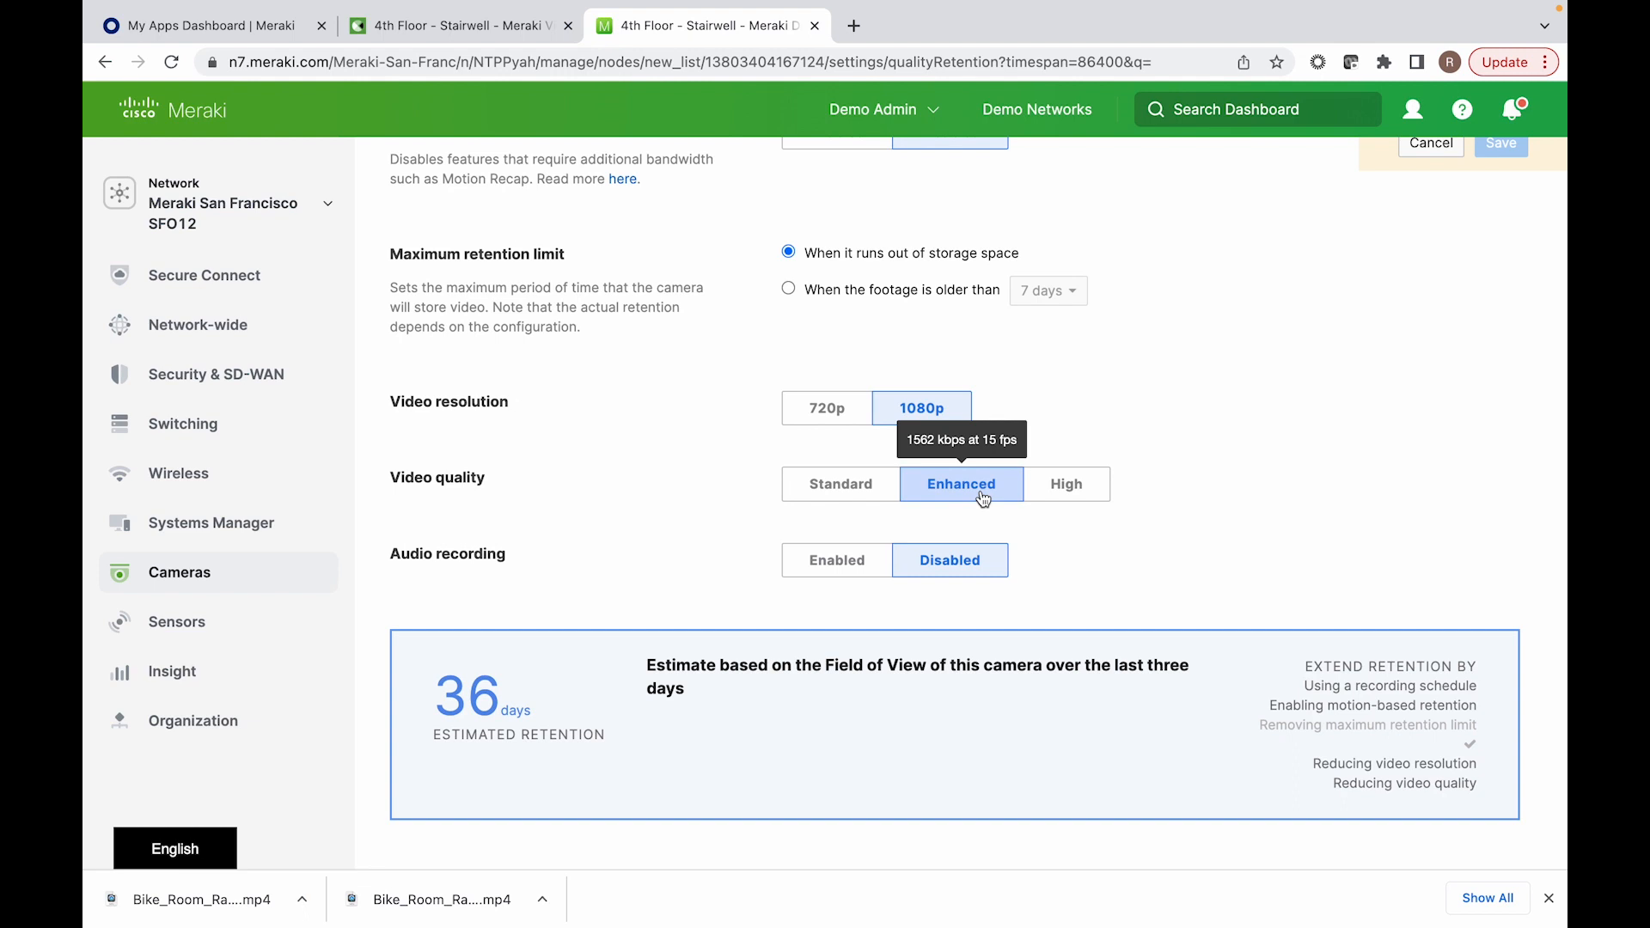
pyautogui.click(867, 503)
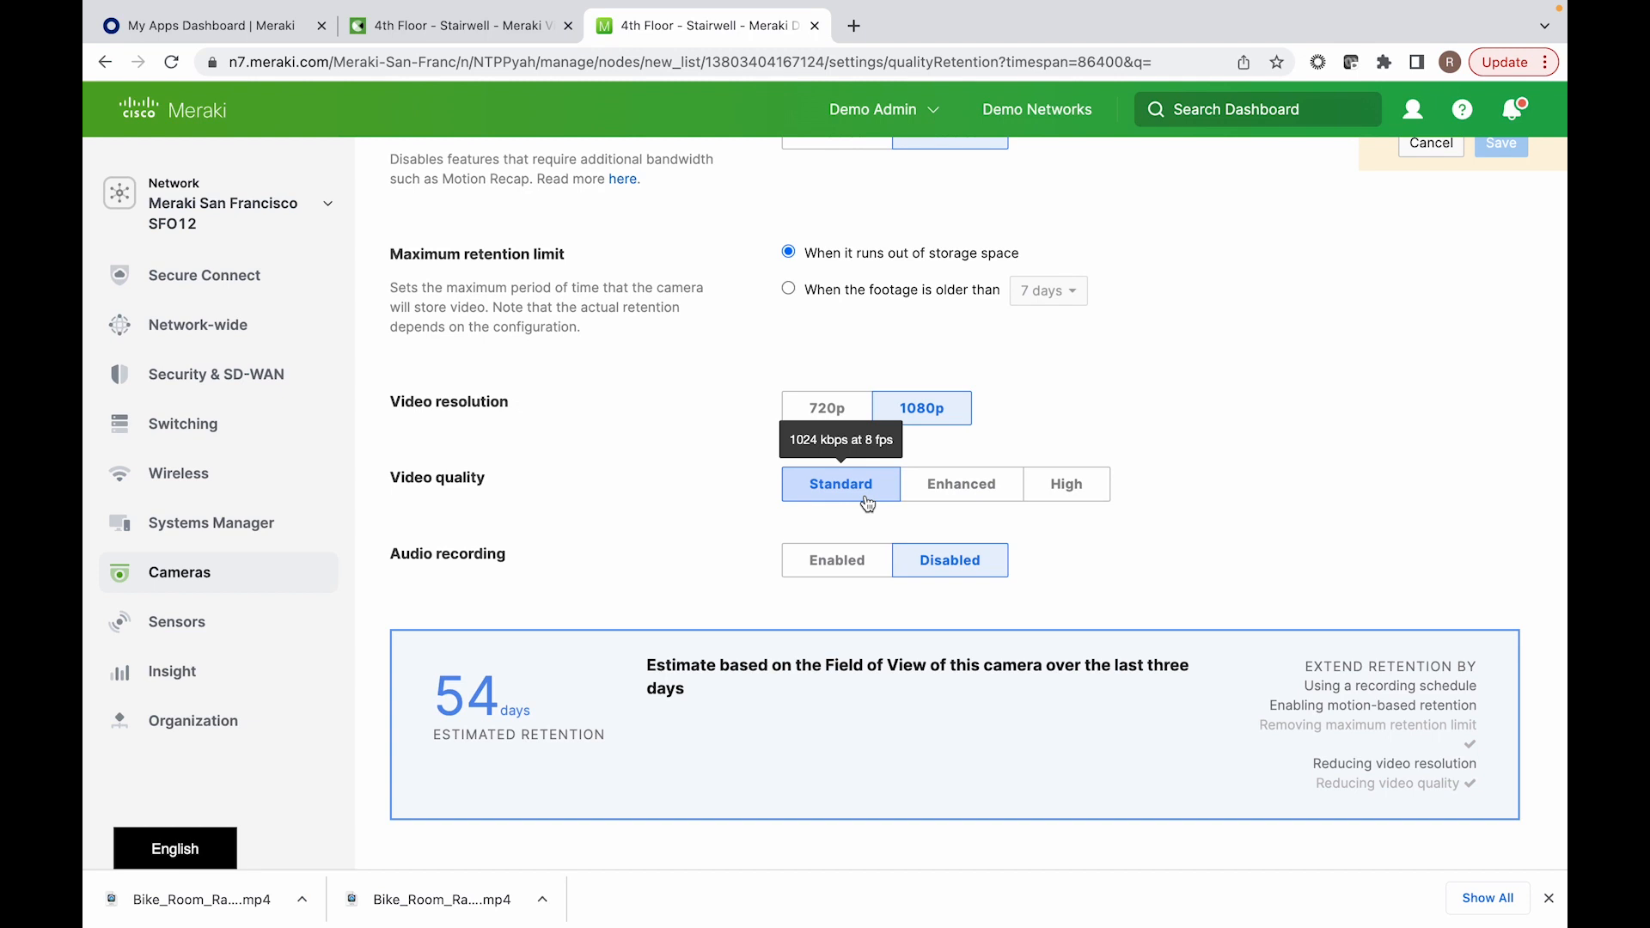
pyautogui.click(826, 416)
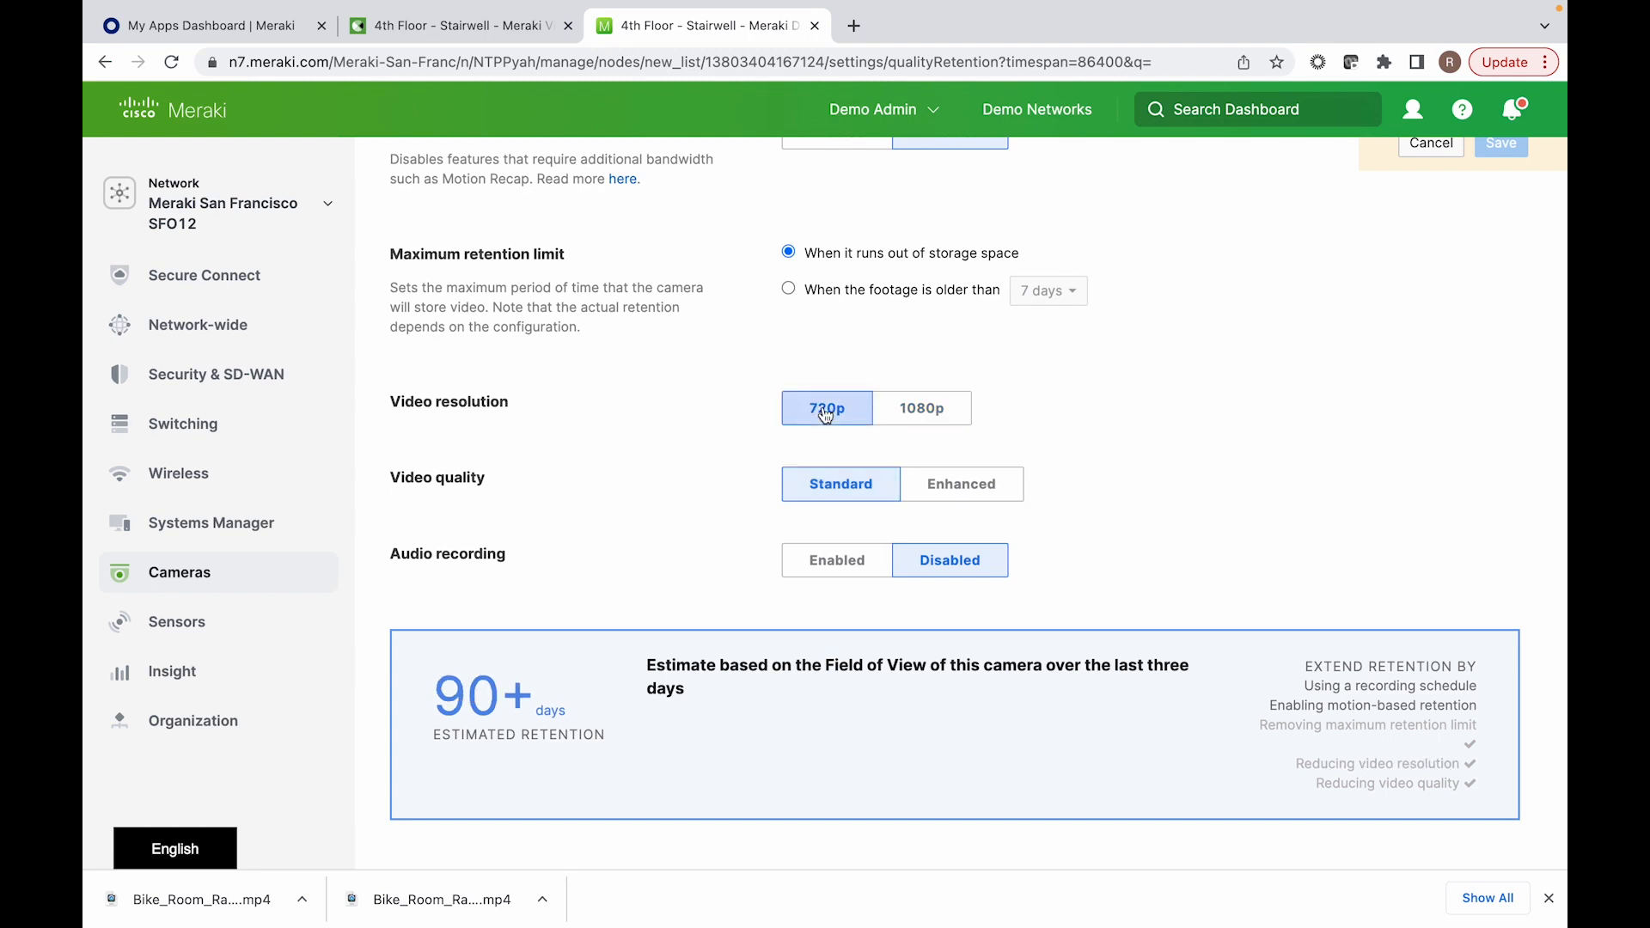
pyautogui.click(919, 411)
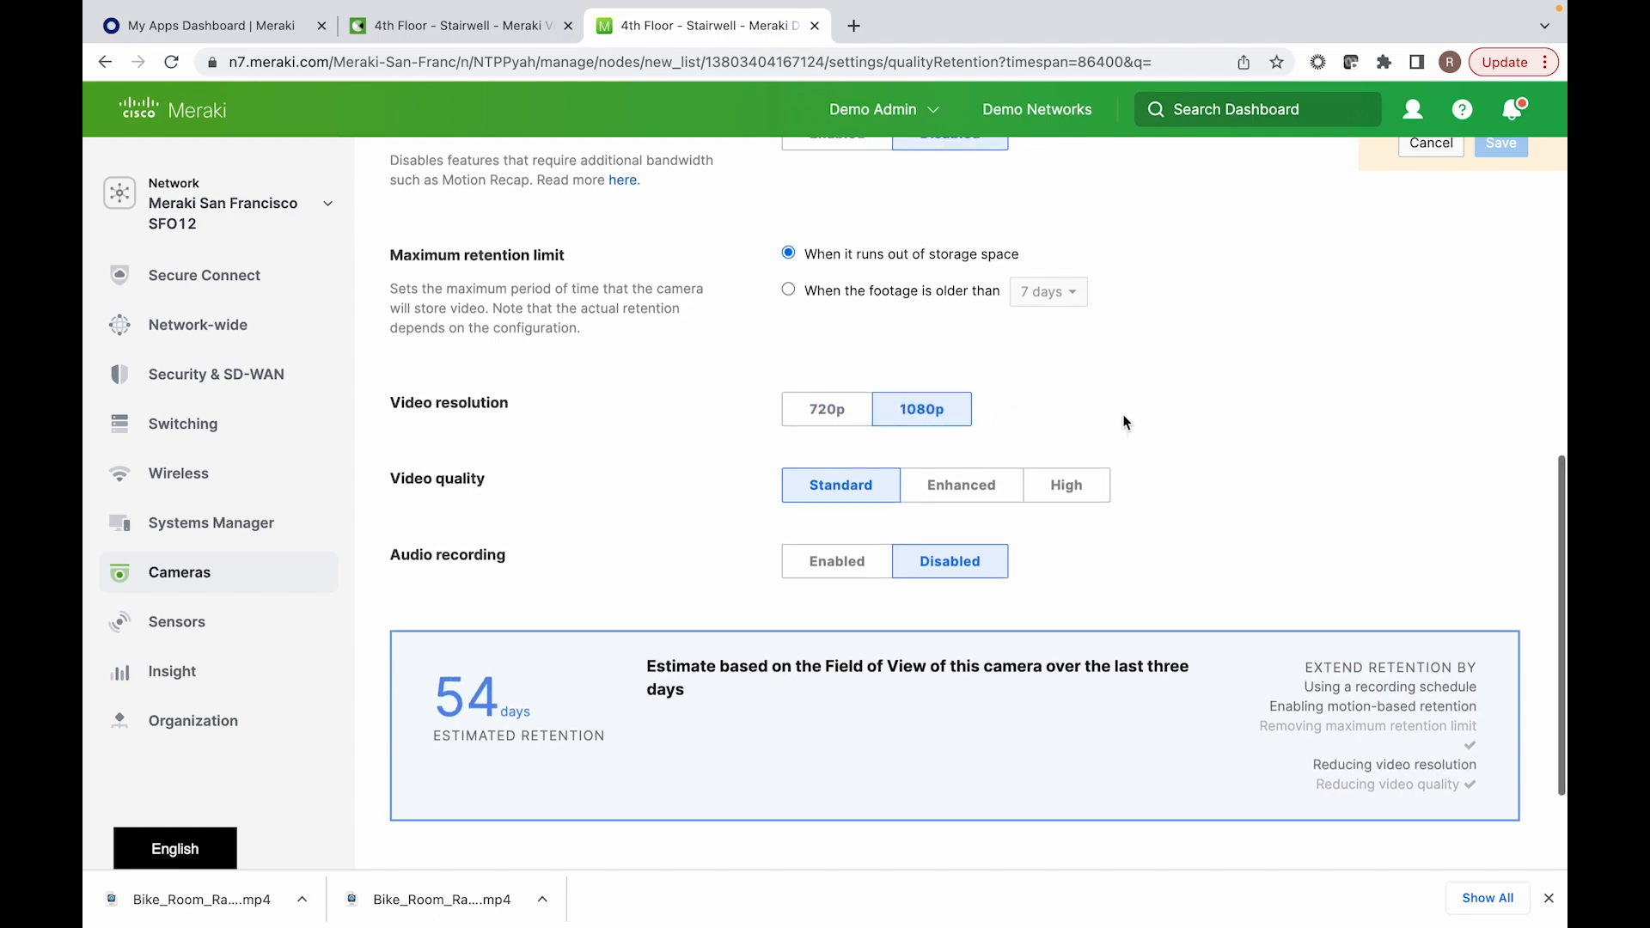
# Step: Enable motion-based retention and areas of interest for the 4th Floor - Stairwell camera
pyautogui.scroll(2, 1117, 430)
pyautogui.scroll(4, 1168, 539)
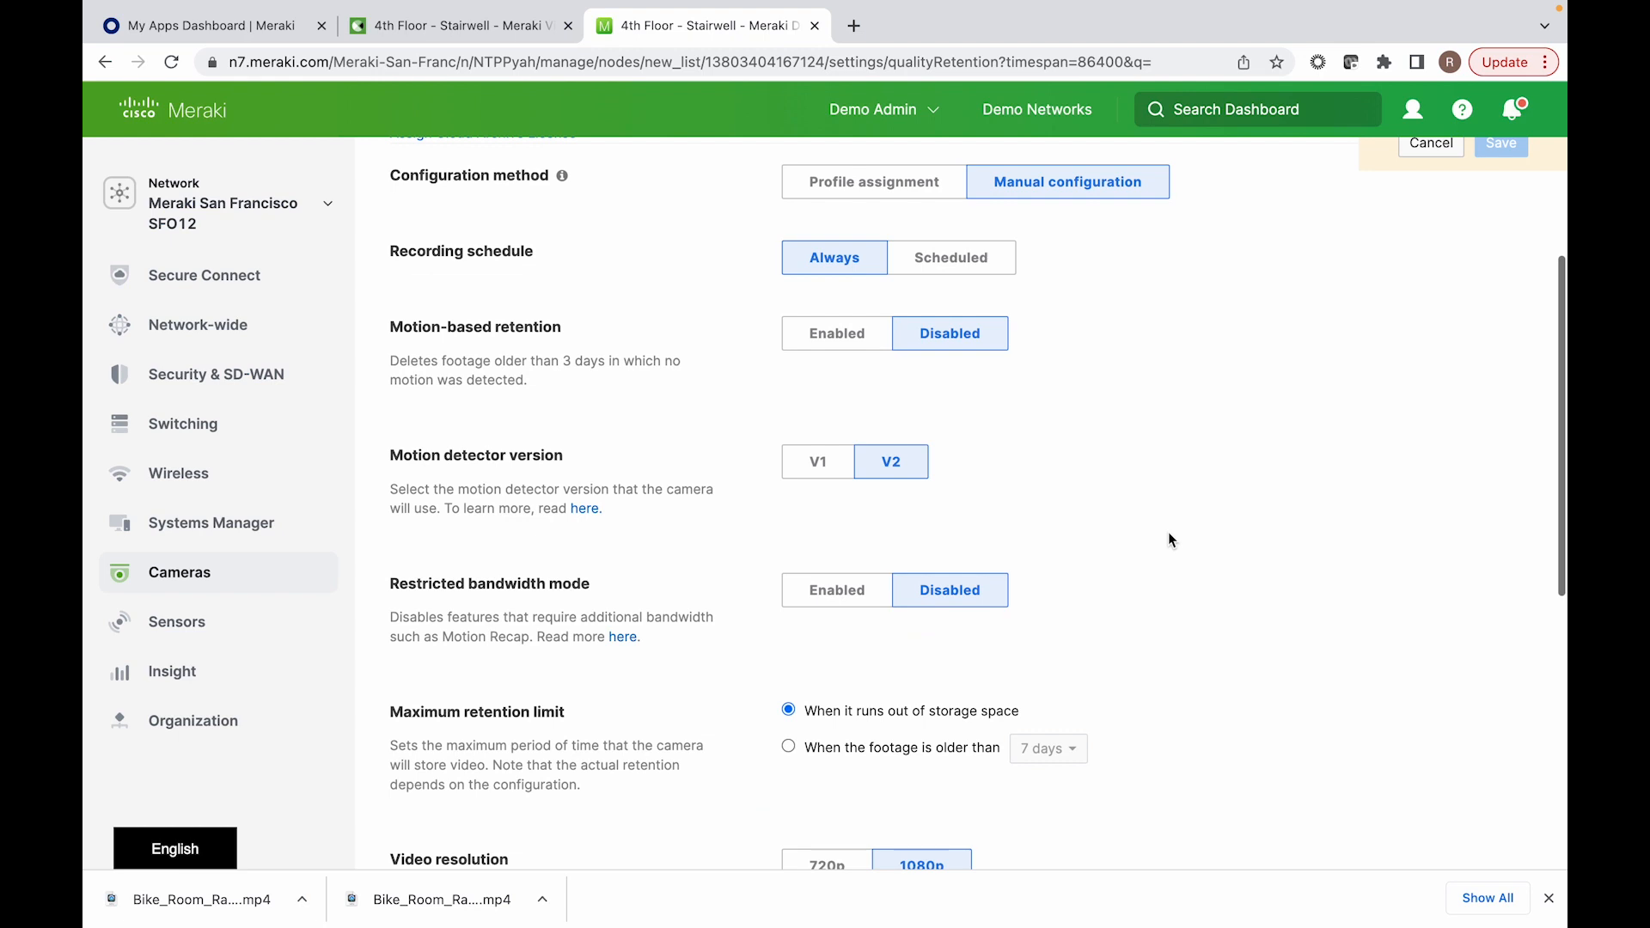
pyautogui.click(846, 344)
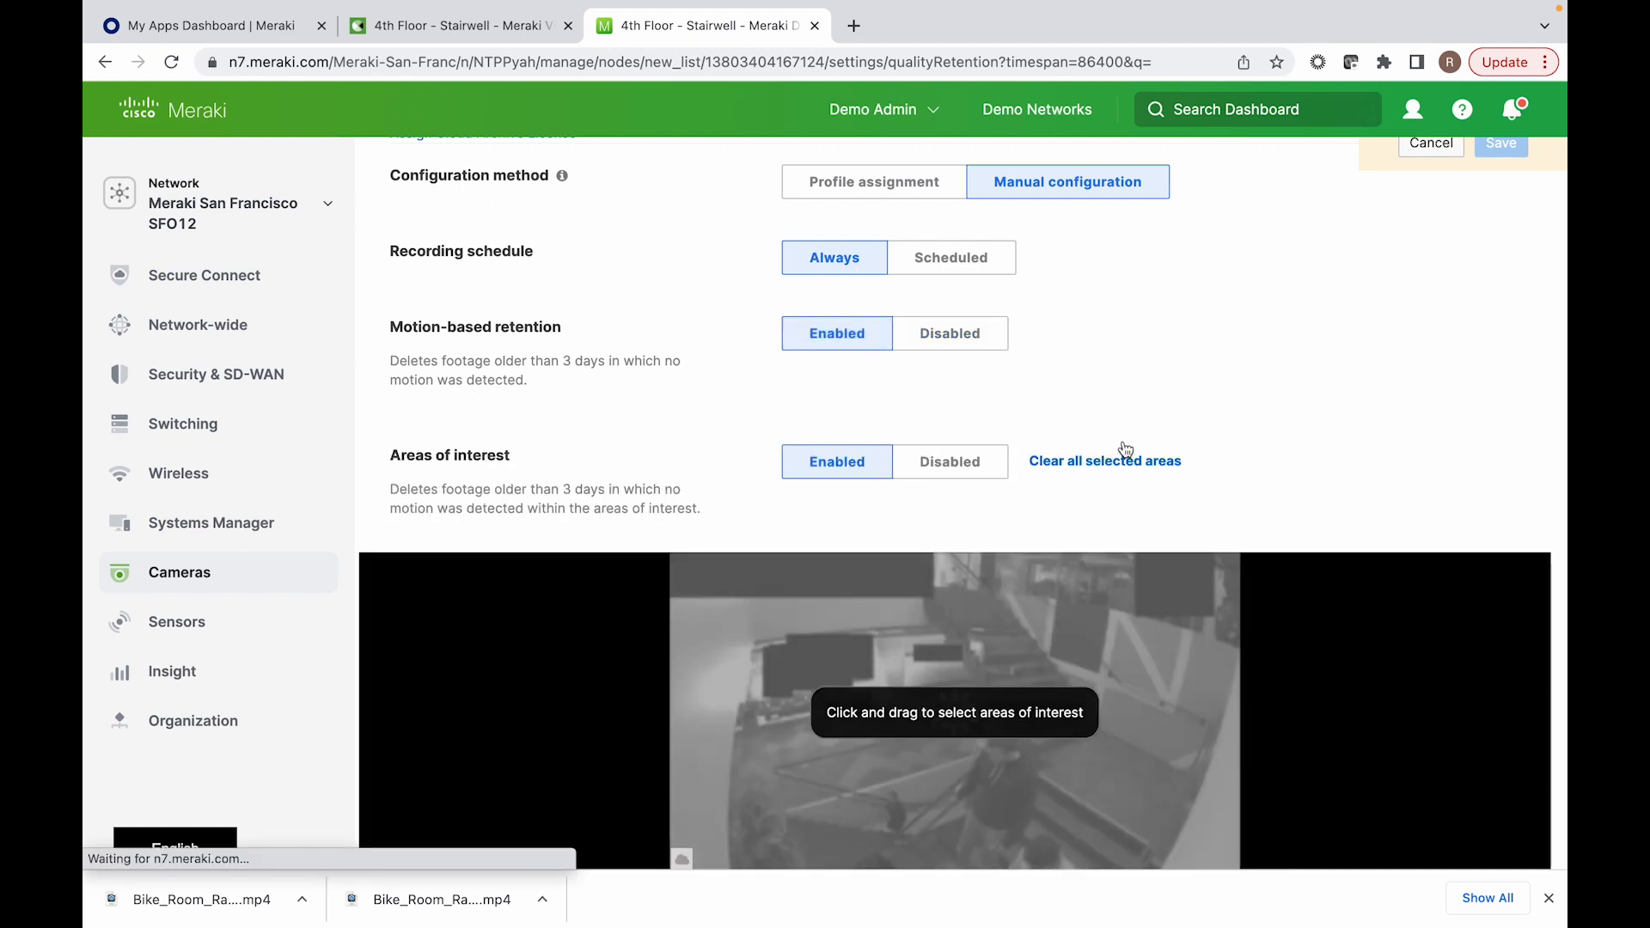
pyautogui.scroll(-1, 1123, 451)
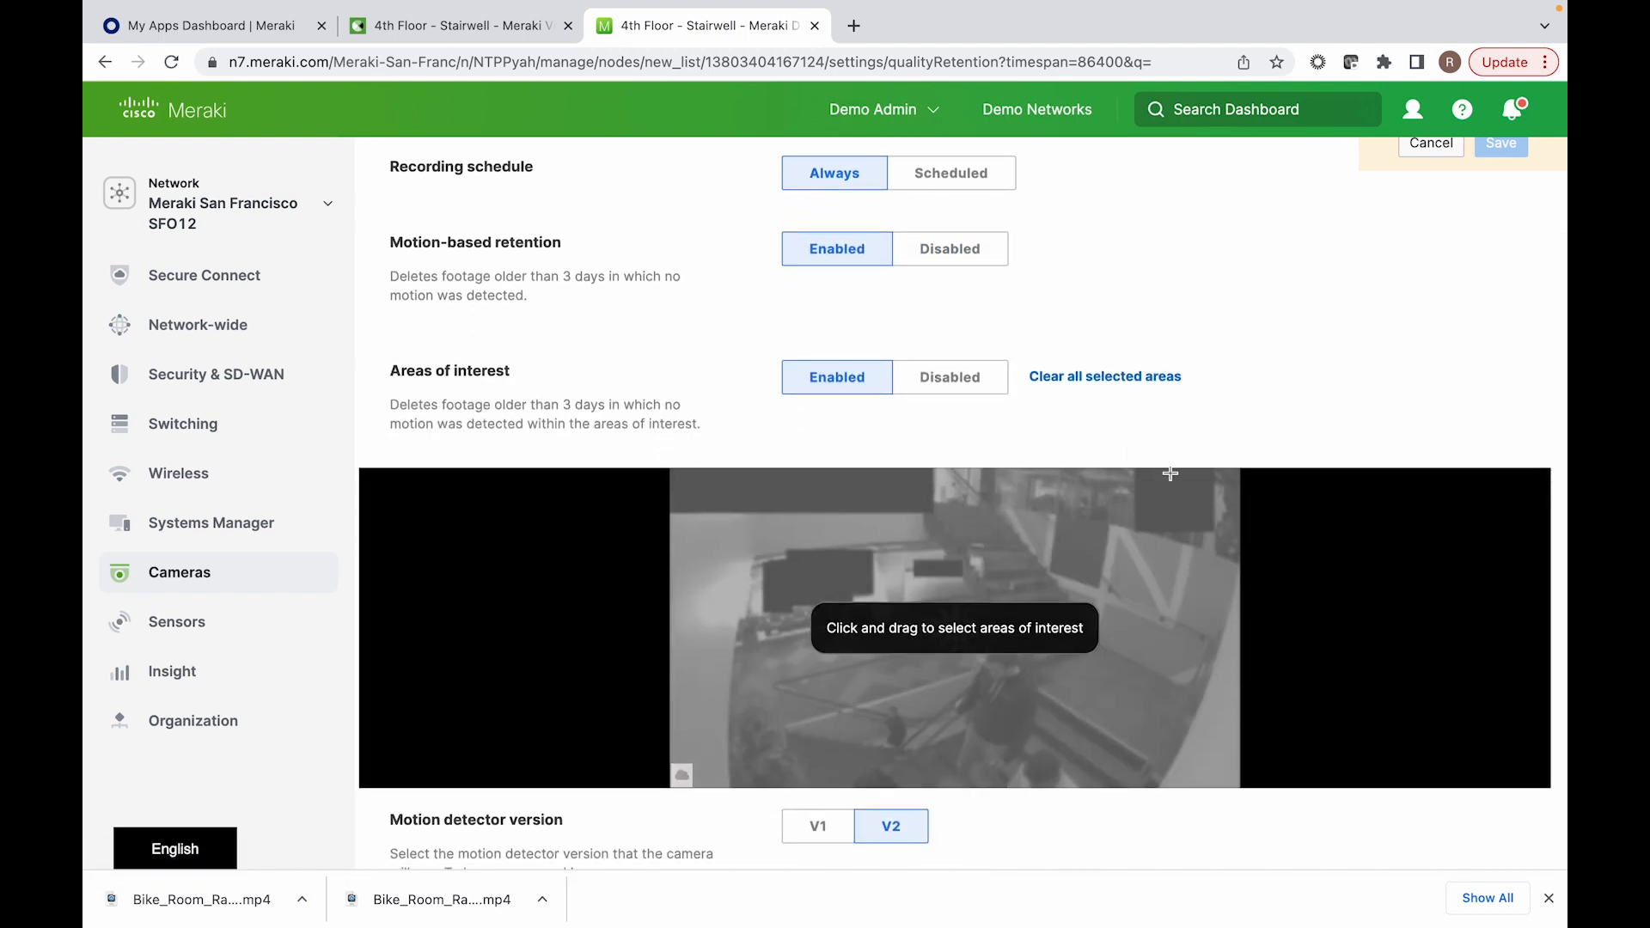
pyautogui.scroll(1, 1243, 443)
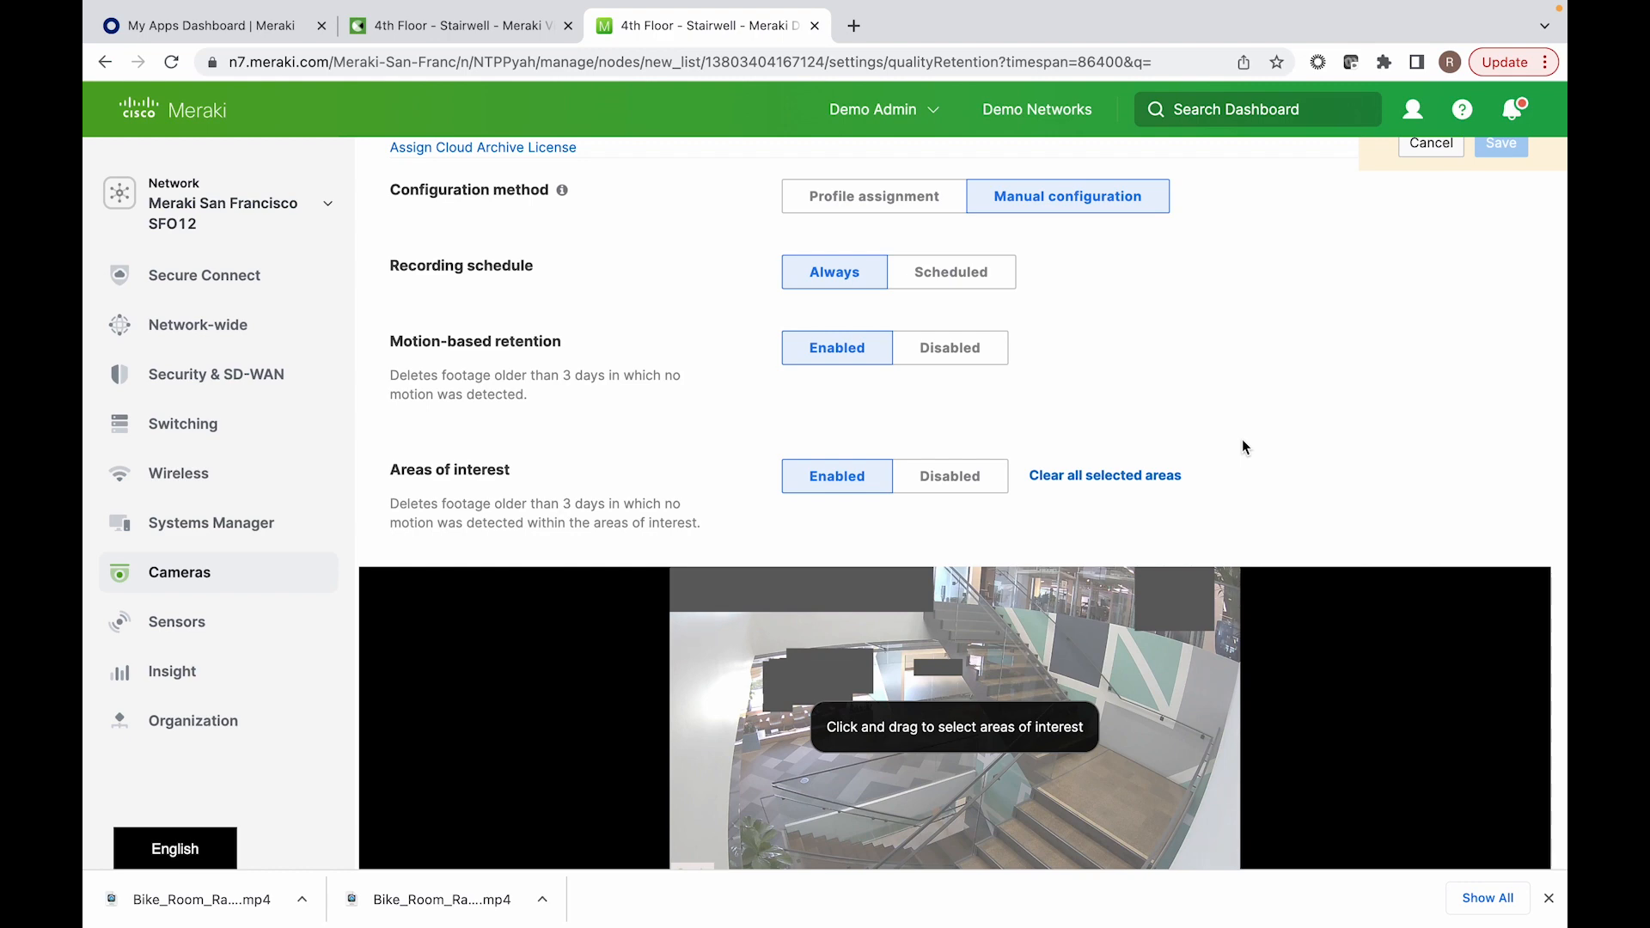
# Step: Compare the motion-based retention estimates for Enhanced and High video quality at 1080p, and set the quality to Standard
pyautogui.scroll(-6, 1243, 447)
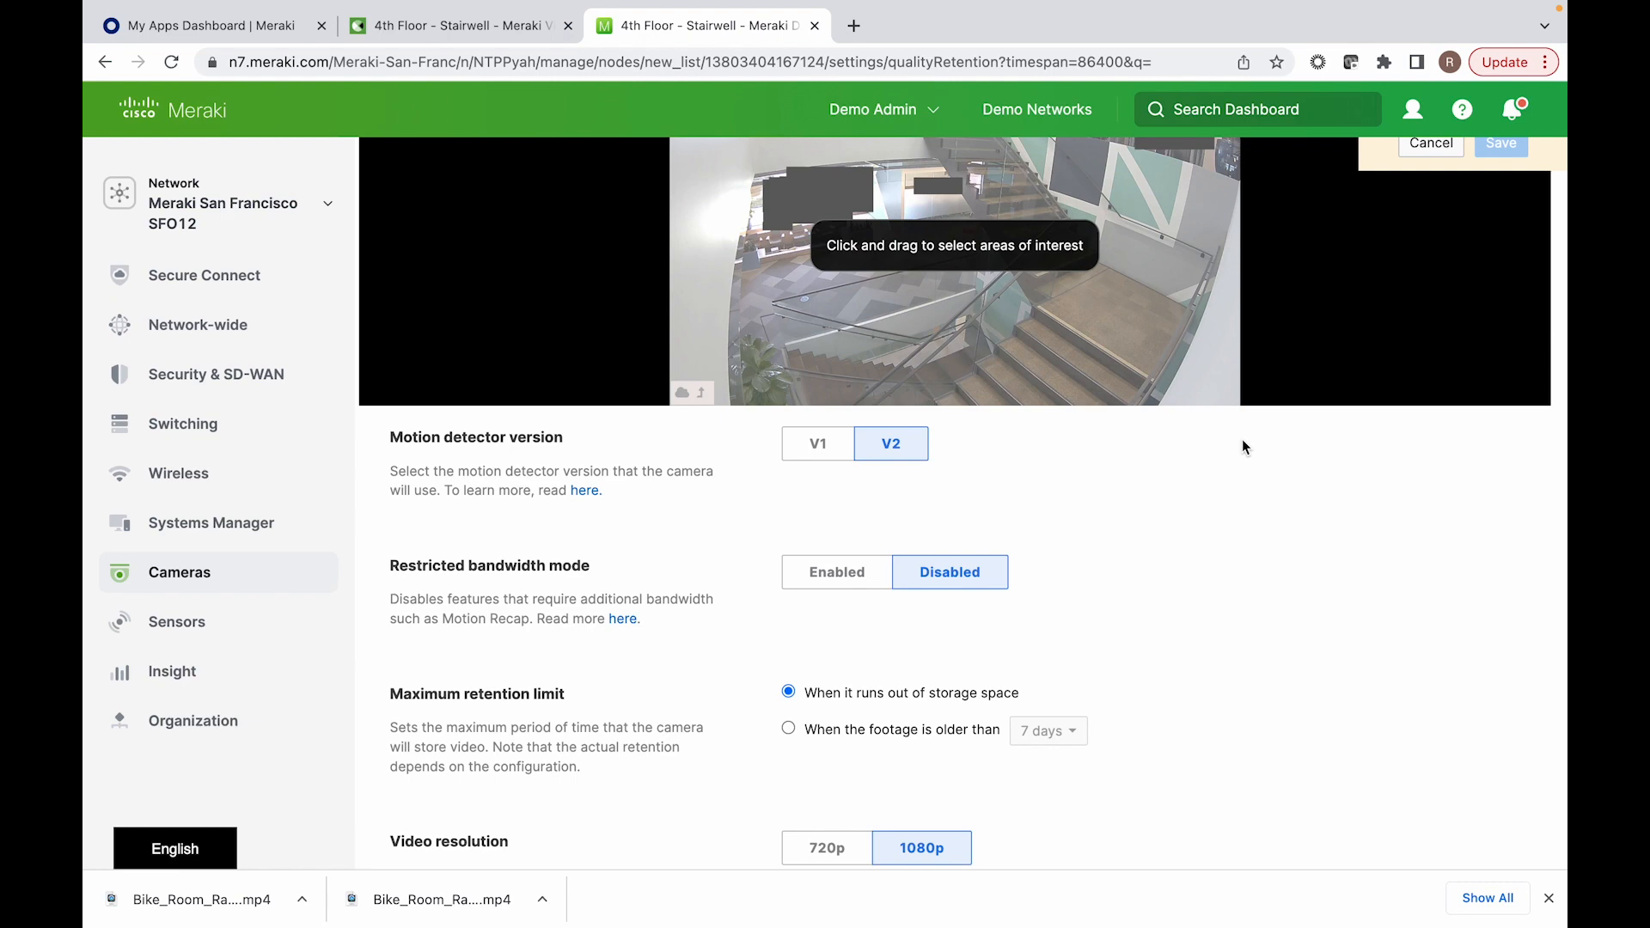
pyautogui.scroll(-3, 1243, 447)
pyautogui.scroll(3, 1243, 447)
pyautogui.scroll(-5, 1241, 440)
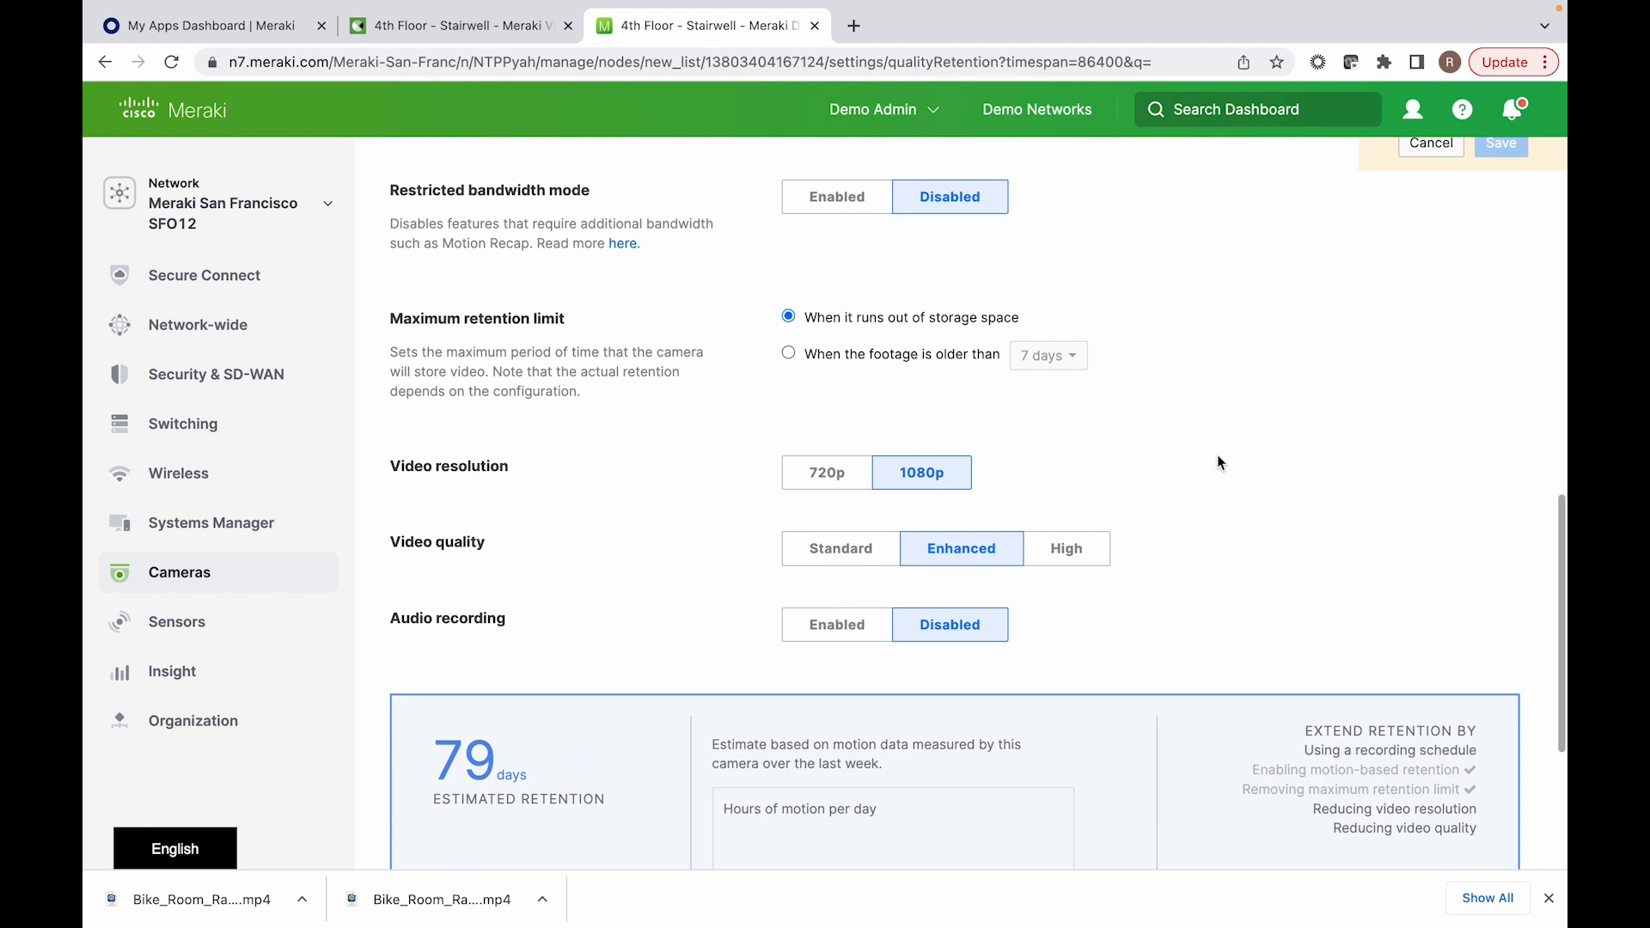
pyautogui.scroll(-3, 1217, 455)
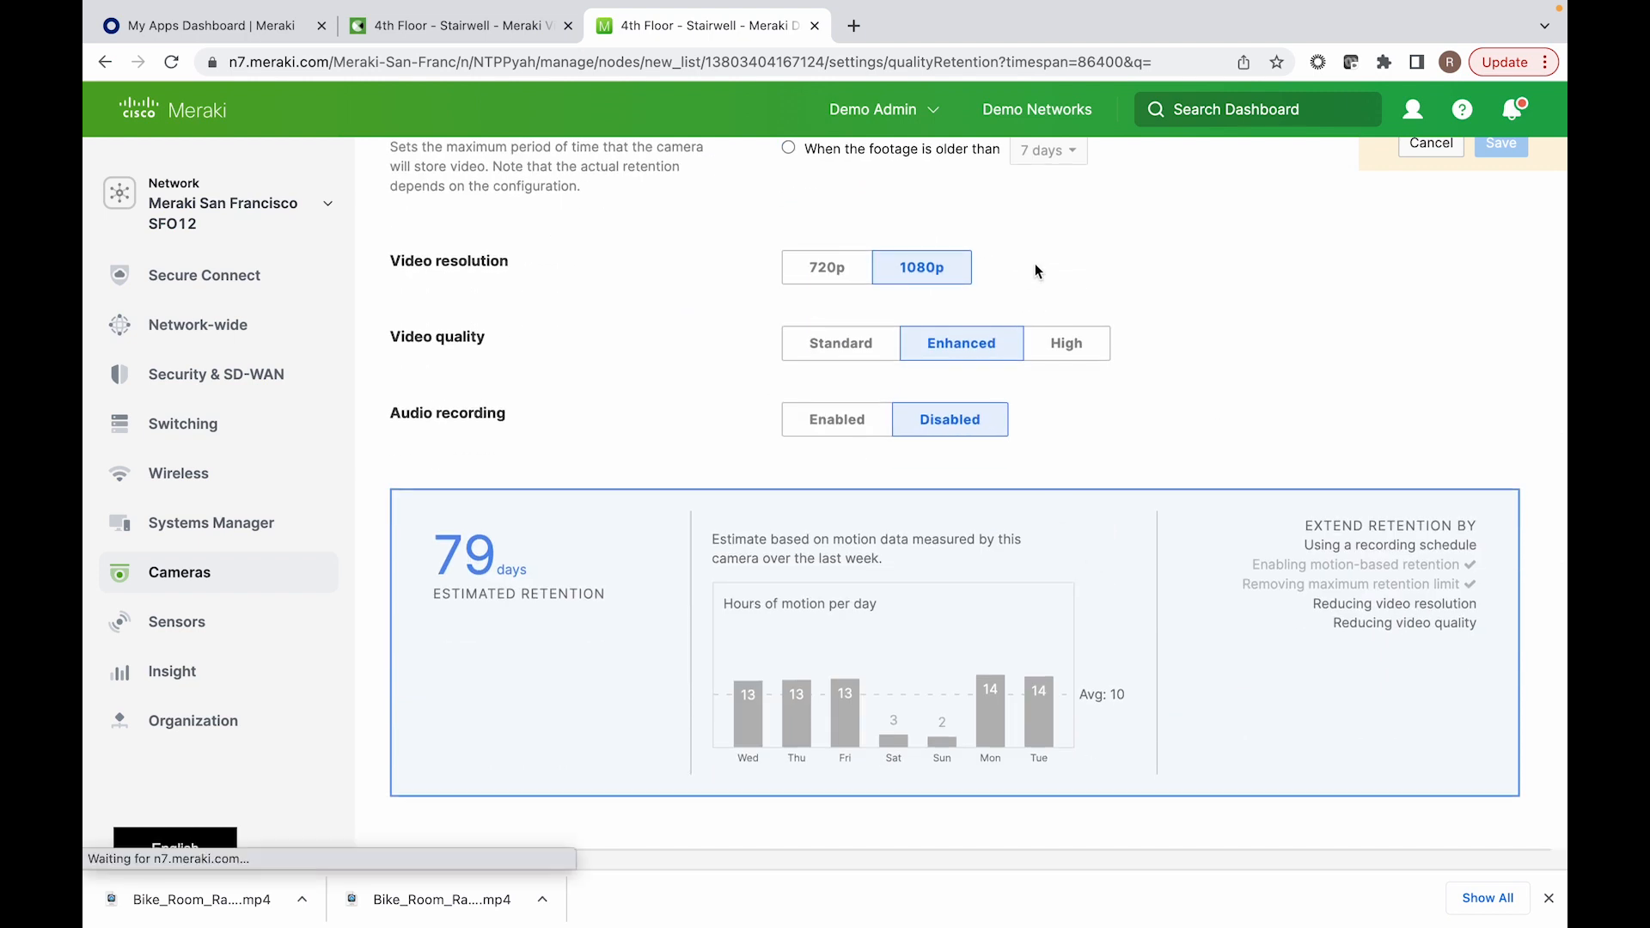
pyautogui.click(1063, 353)
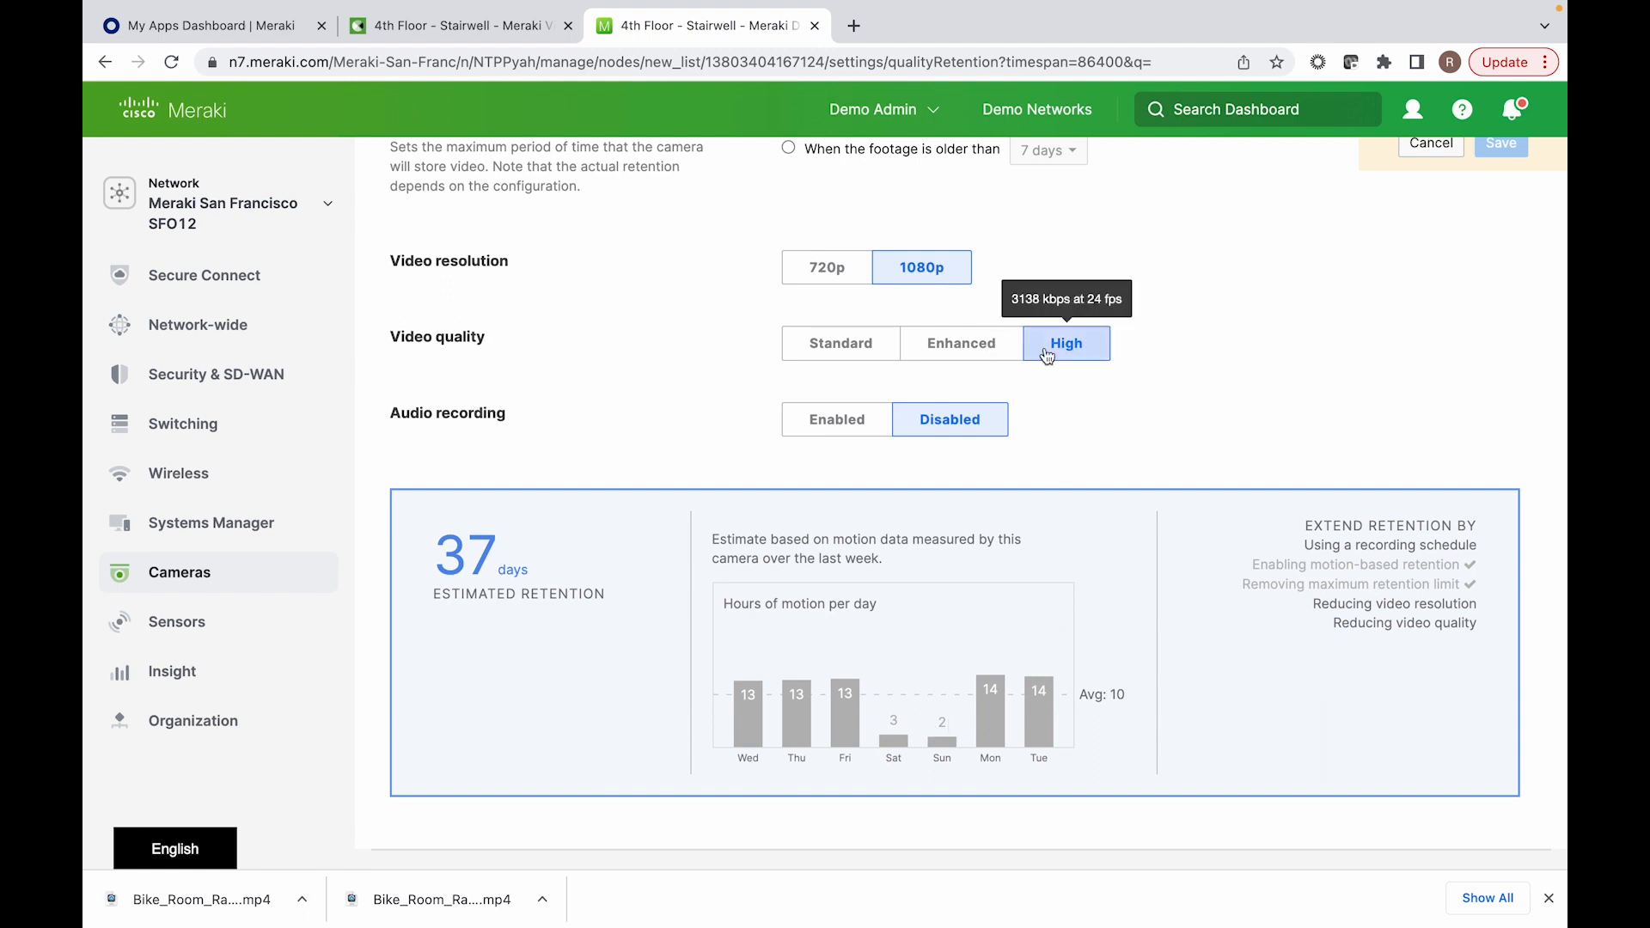
pyautogui.click(847, 357)
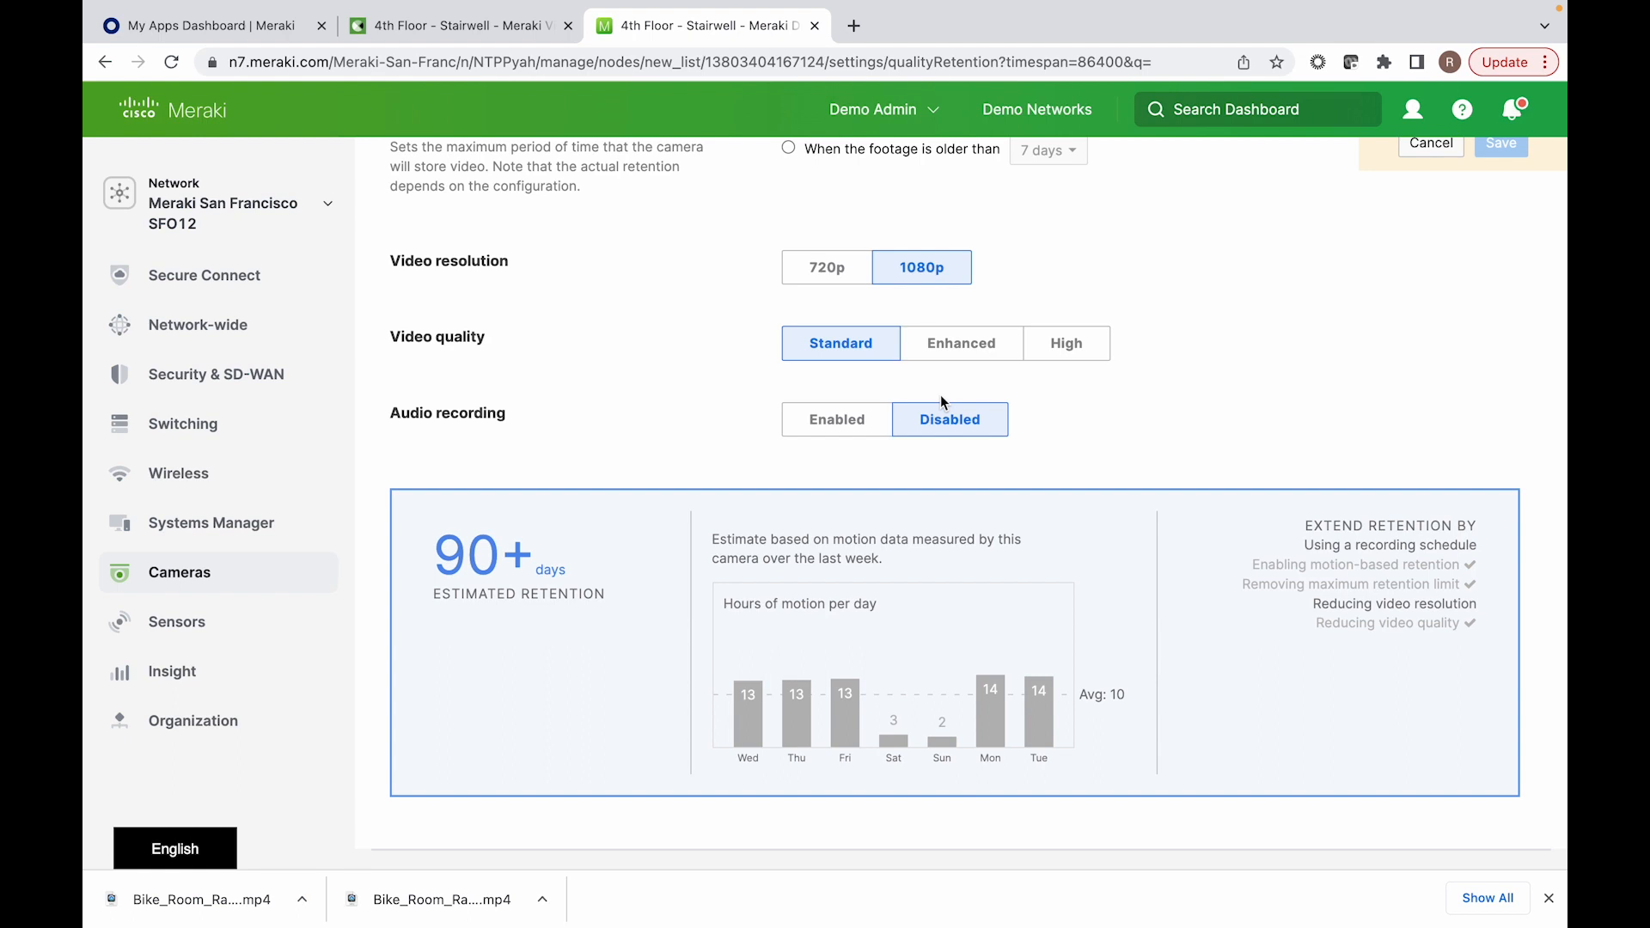
# Step: Return to the areas of interest preview in the quality and retention settings
pyautogui.scroll(3, 940, 402)
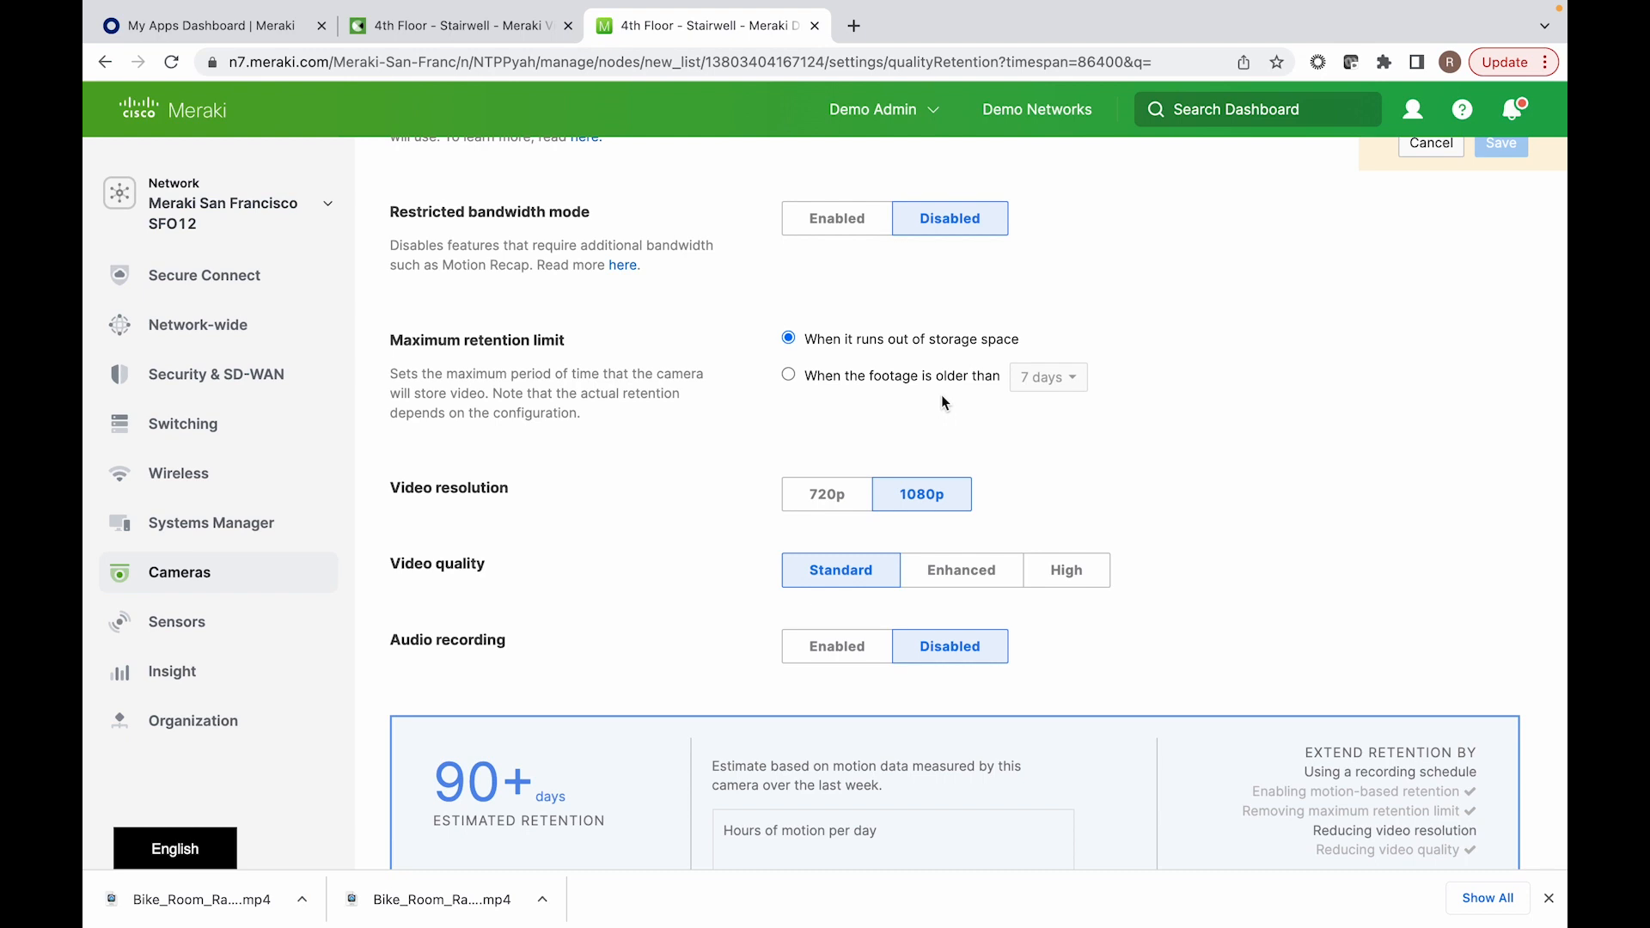
pyautogui.scroll(5, 1039, 427)
pyautogui.scroll(3, 1040, 426)
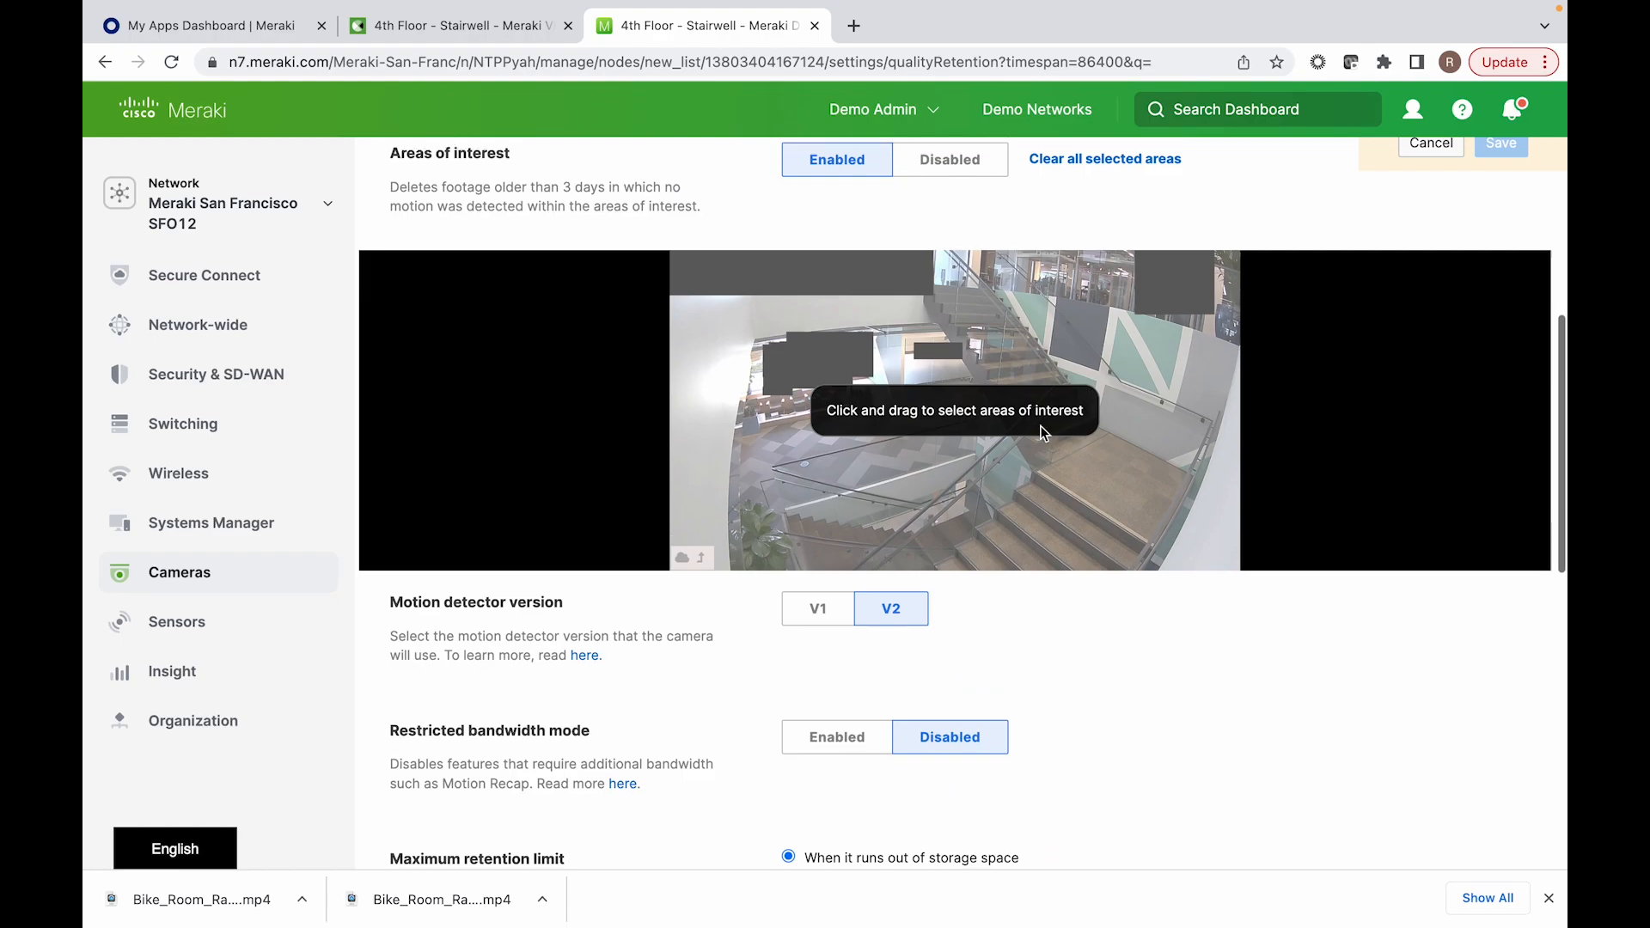